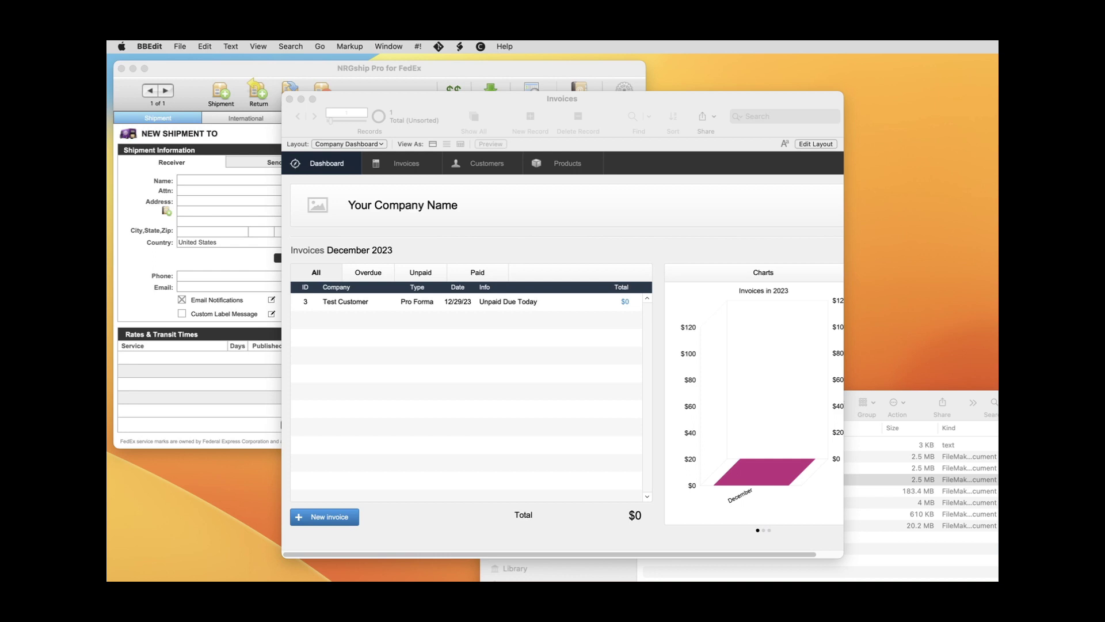
# View the project files in Finder, switch to the Invoices database in FileMaker Pro and show its Customers list
pyautogui.click(929, 400)
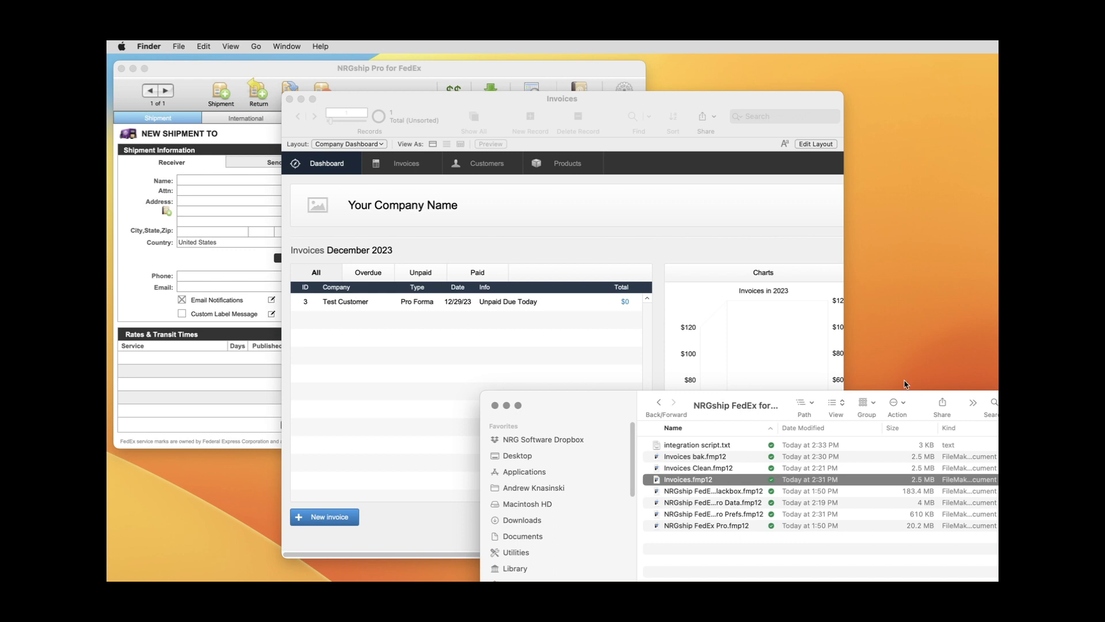
pyautogui.click(689, 202)
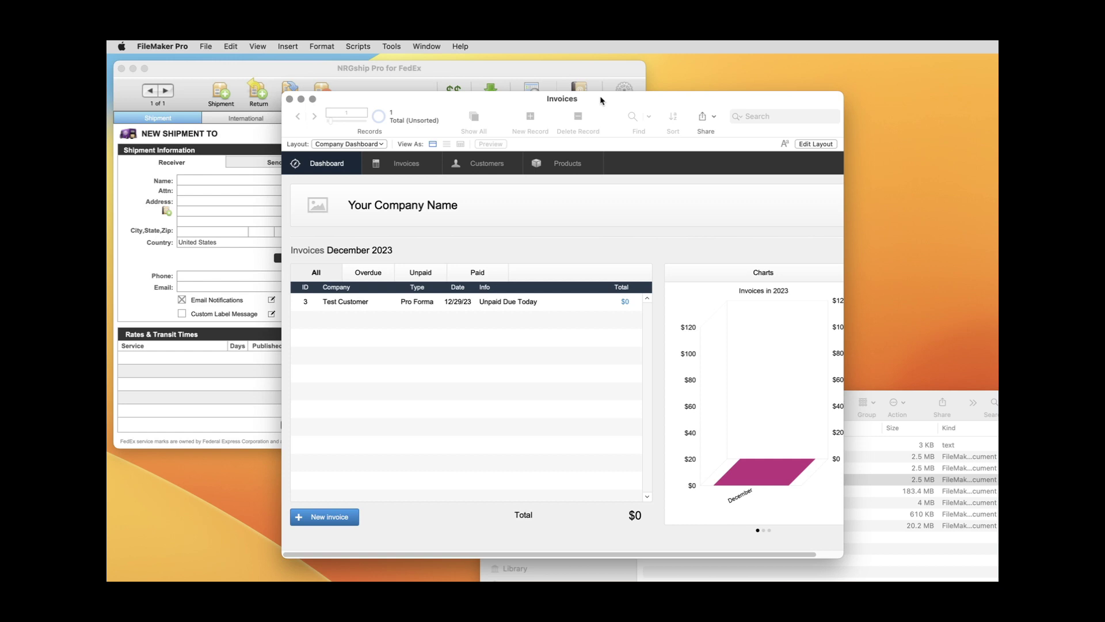
pyautogui.click(417, 164)
pyautogui.click(461, 166)
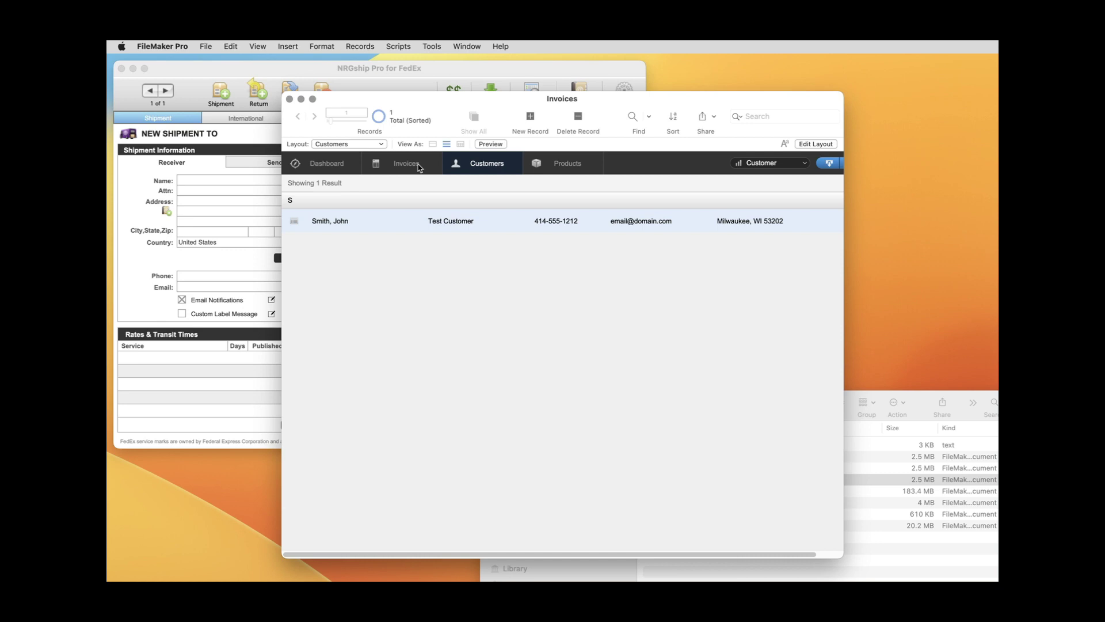
# Add the file NRGship FedEx Pro Data as an external FileMaker data source of the Invoices database
pyautogui.click(205, 46)
pyautogui.moveTo(241, 165)
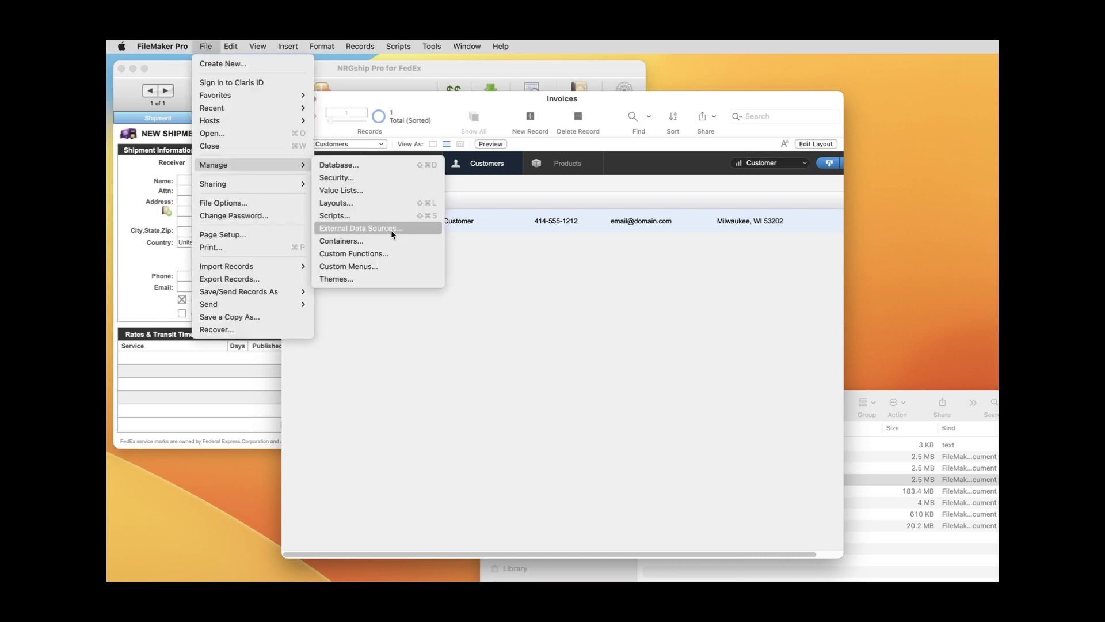
pyautogui.click(393, 233)
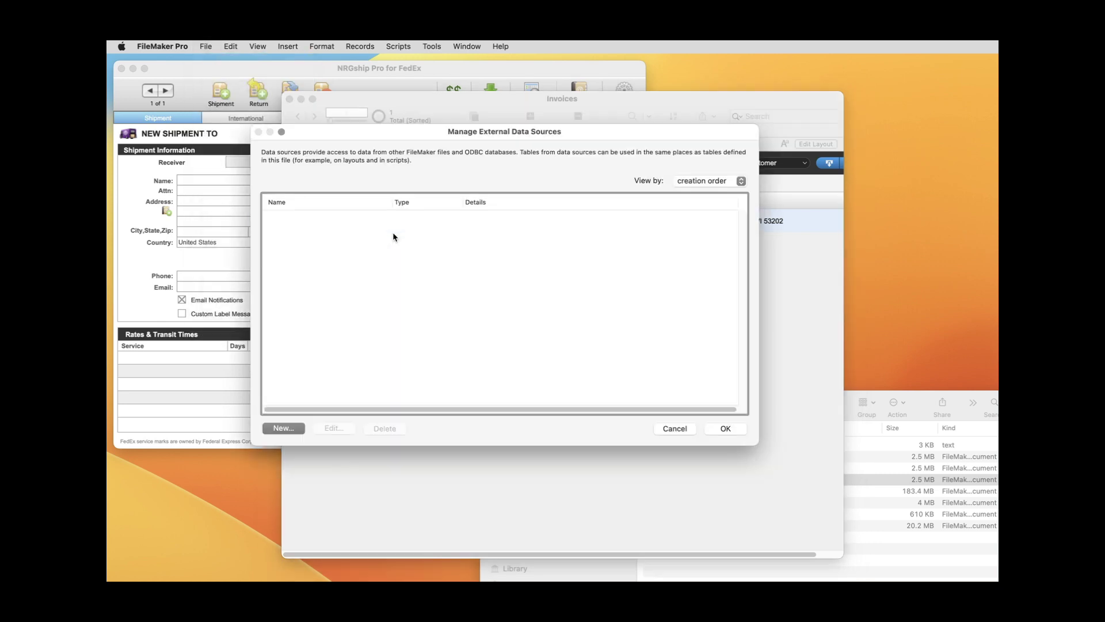
pyautogui.click(293, 430)
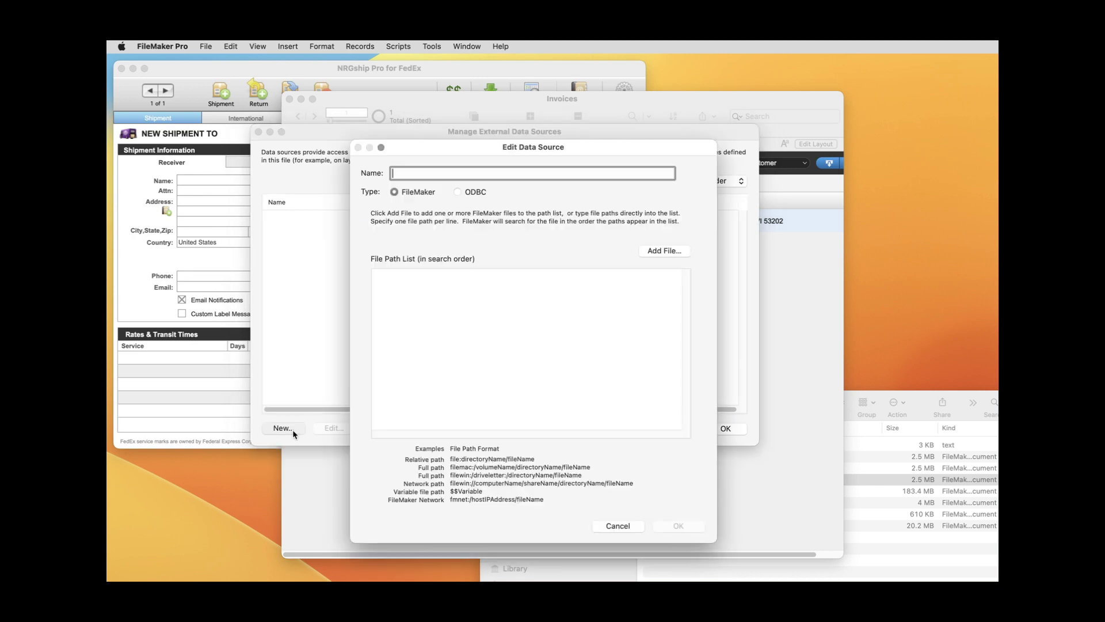
pyautogui.click(676, 252)
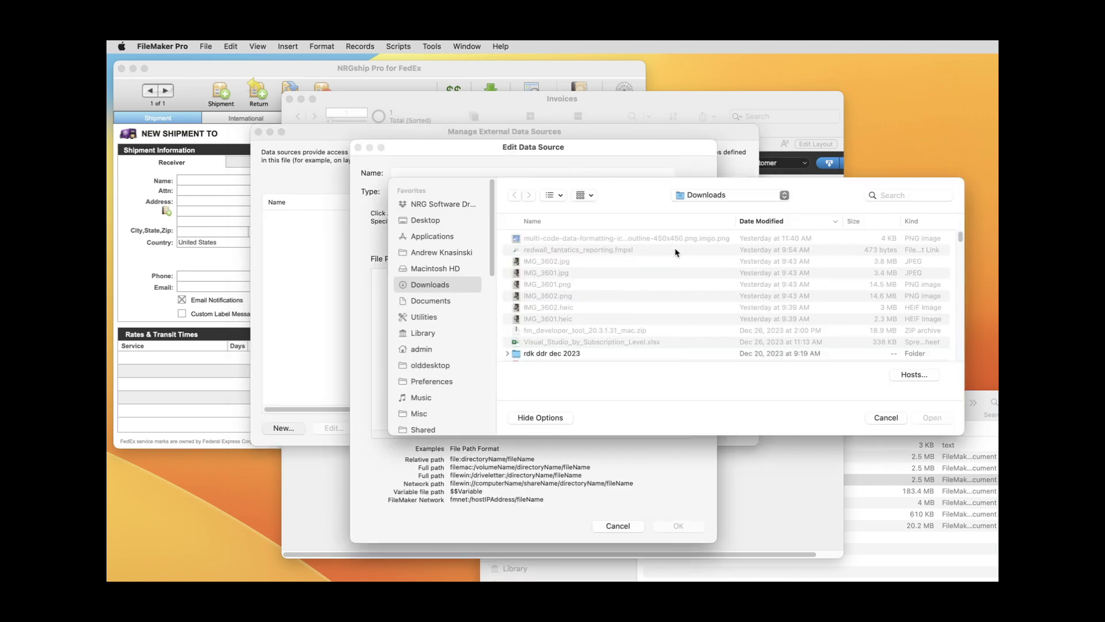
pyautogui.click(872, 482)
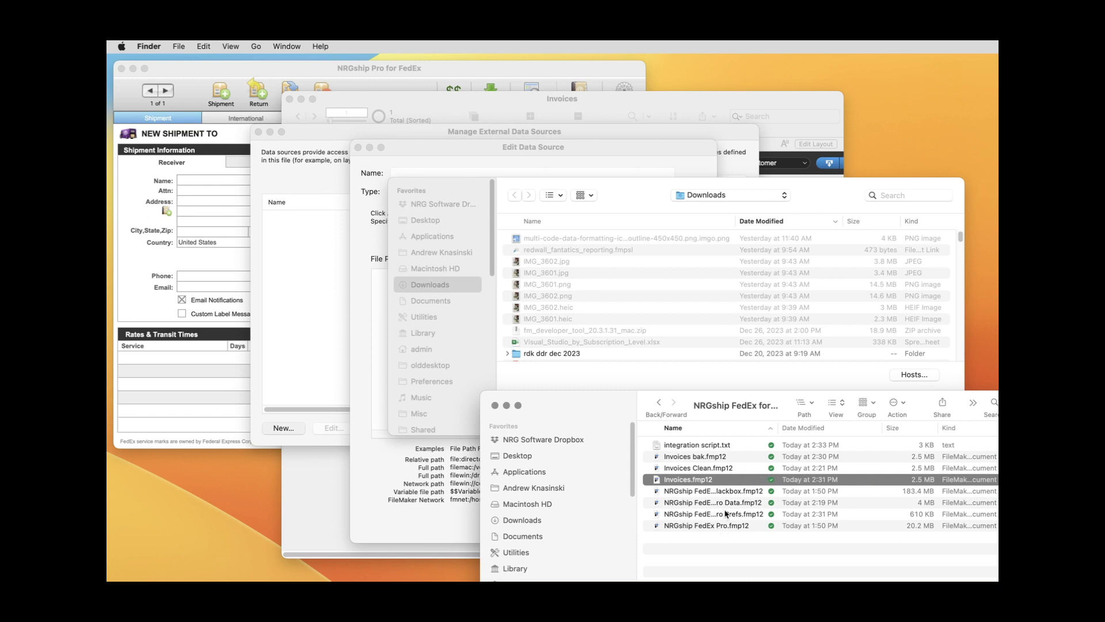
pyautogui.moveTo(725, 503); pyautogui.dragTo(708, 317)
pyautogui.press('Return')
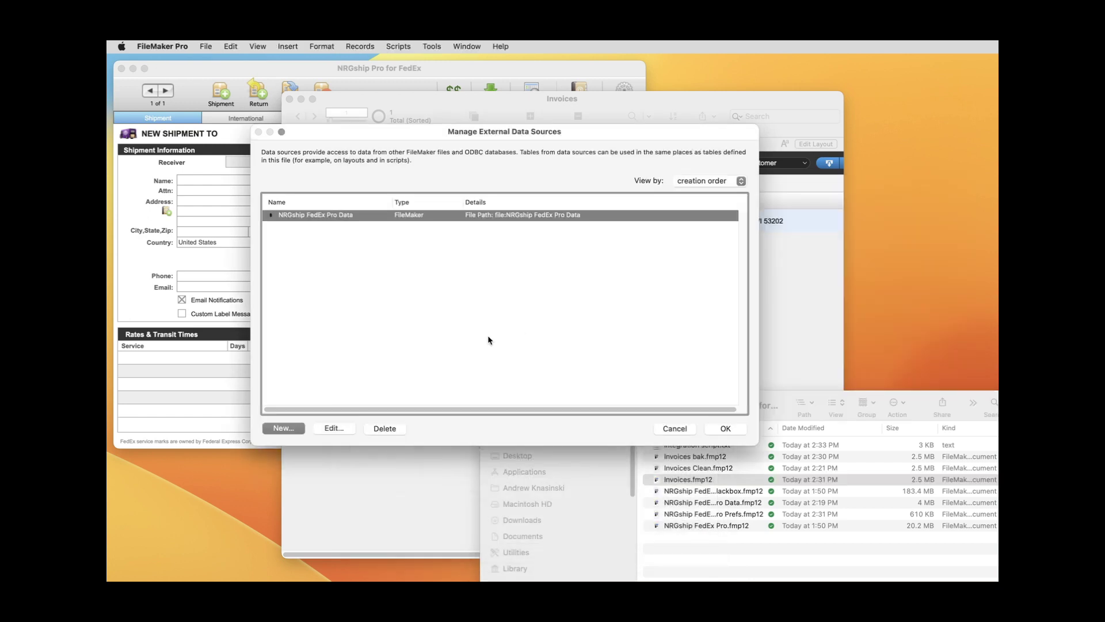
# Add a second FileMaker data source named file:NRGship FedEx Pro with the path file:NRGship FedEx Pro, and save the data sources
pyautogui.click(282, 429)
pyautogui.write('file:NRGship FedEx Pro Data')
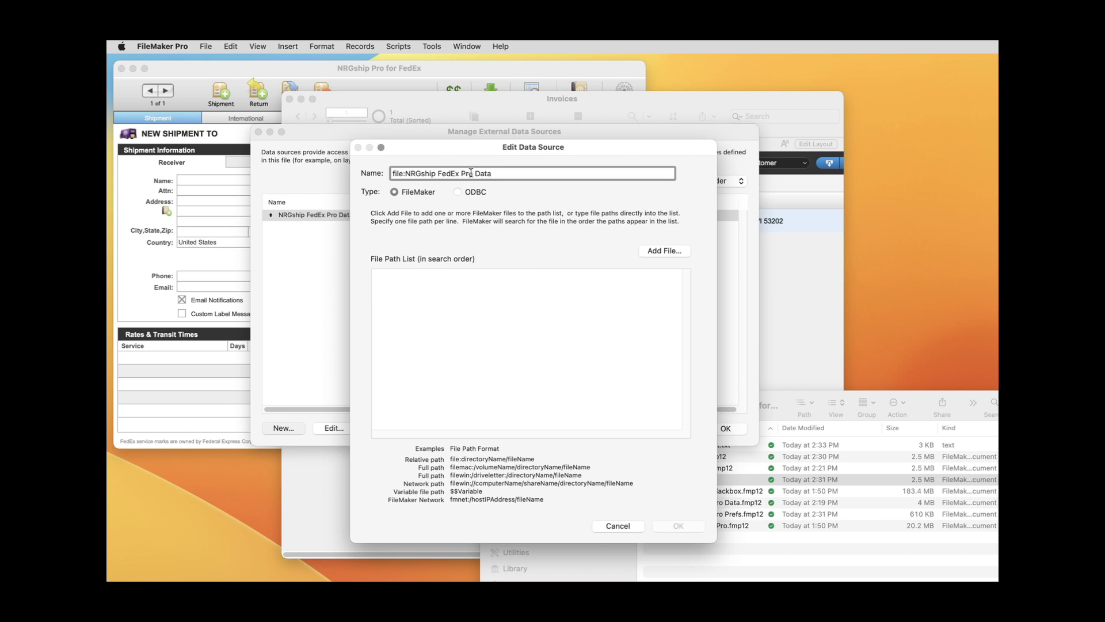
pyautogui.moveTo(471, 172); pyautogui.dragTo(494, 173)
pyautogui.press('BackSpace')
pyautogui.moveTo(404, 174); pyautogui.dragTo(424, 185)
pyautogui.press('super+c')
pyautogui.click(482, 320)
pyautogui.press('super+v')
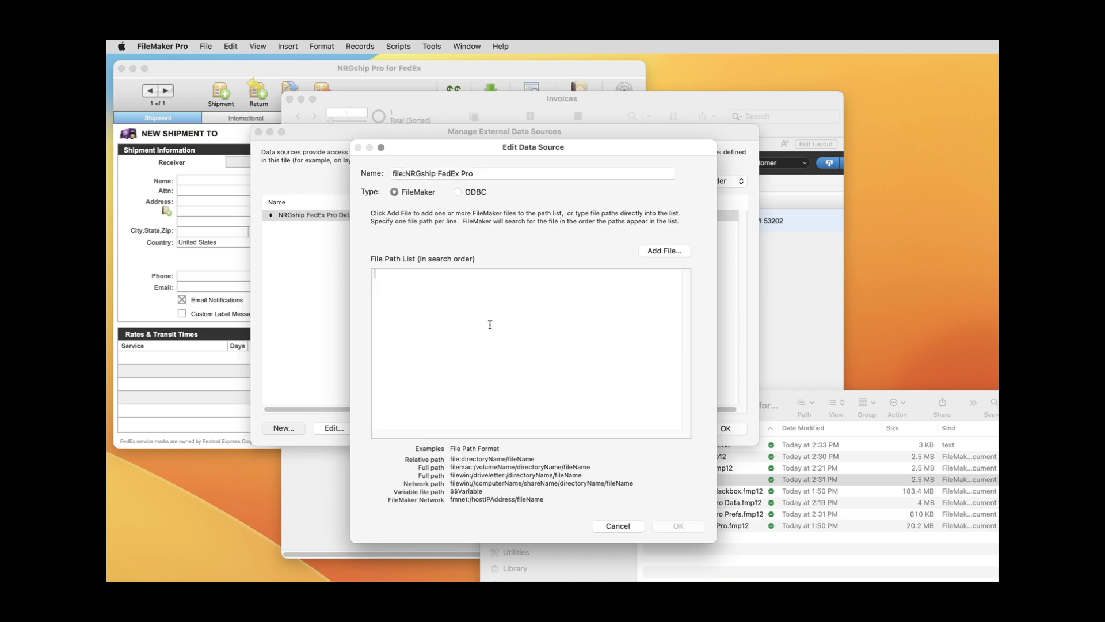
pyautogui.click(679, 526)
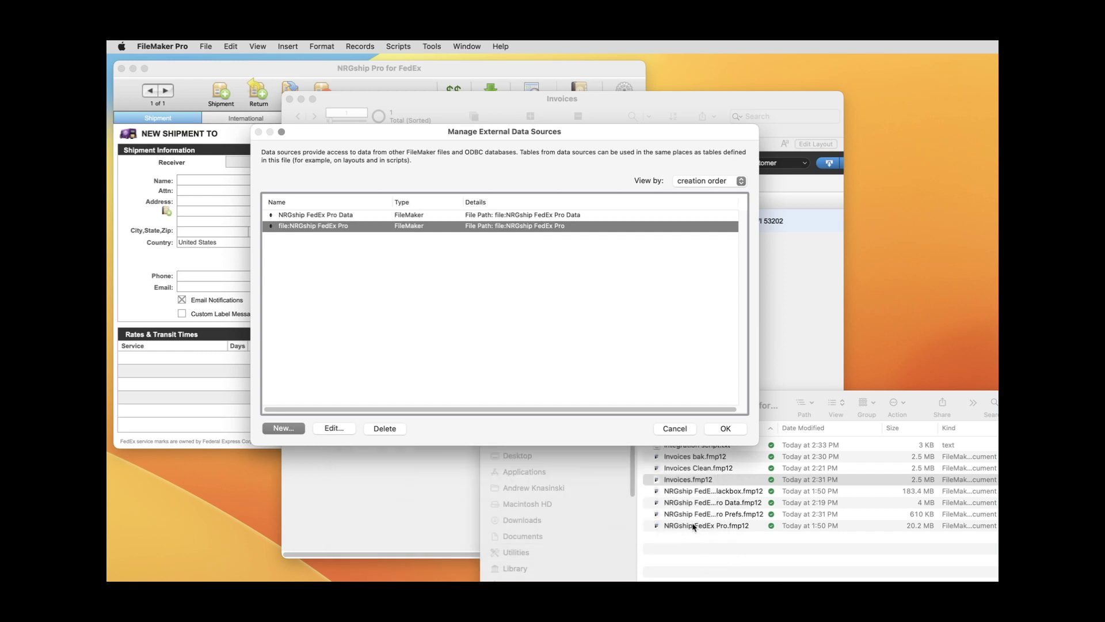
pyautogui.click(726, 429)
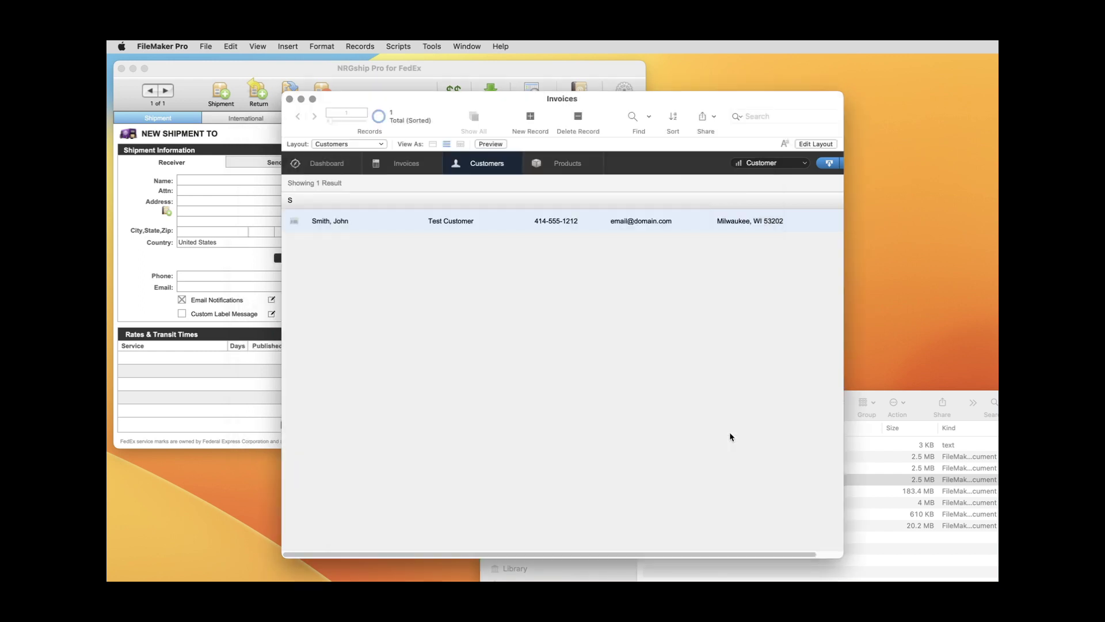
# Open the relationships graph of the Invoices database and move its window so the whole graph can be seen
pyautogui.click(213, 46)
pyautogui.moveTo(277, 166)
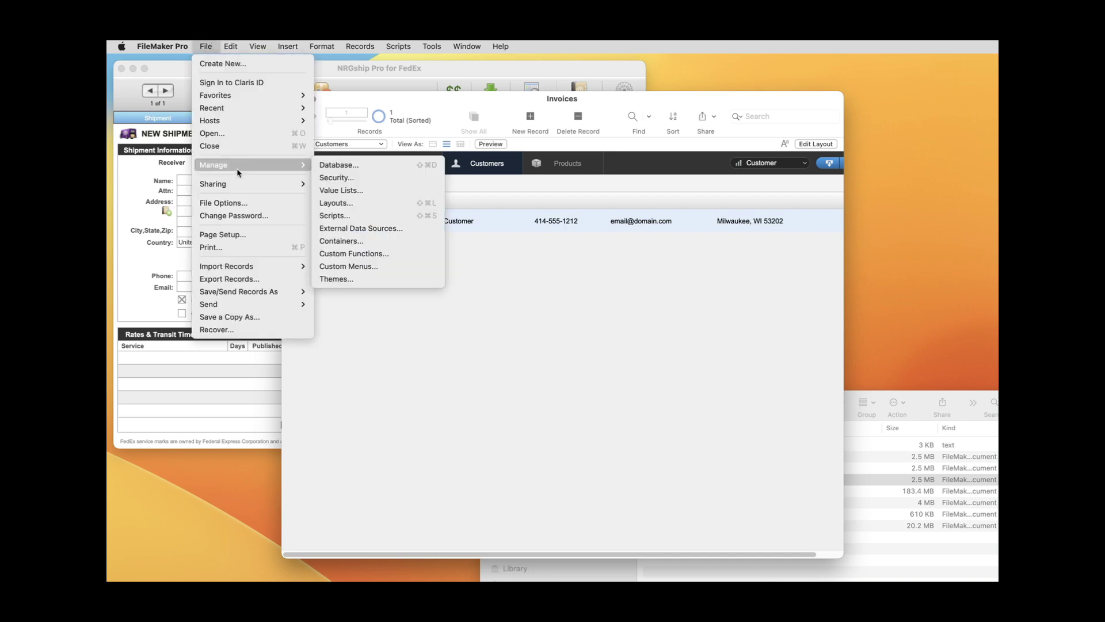
pyautogui.click(346, 166)
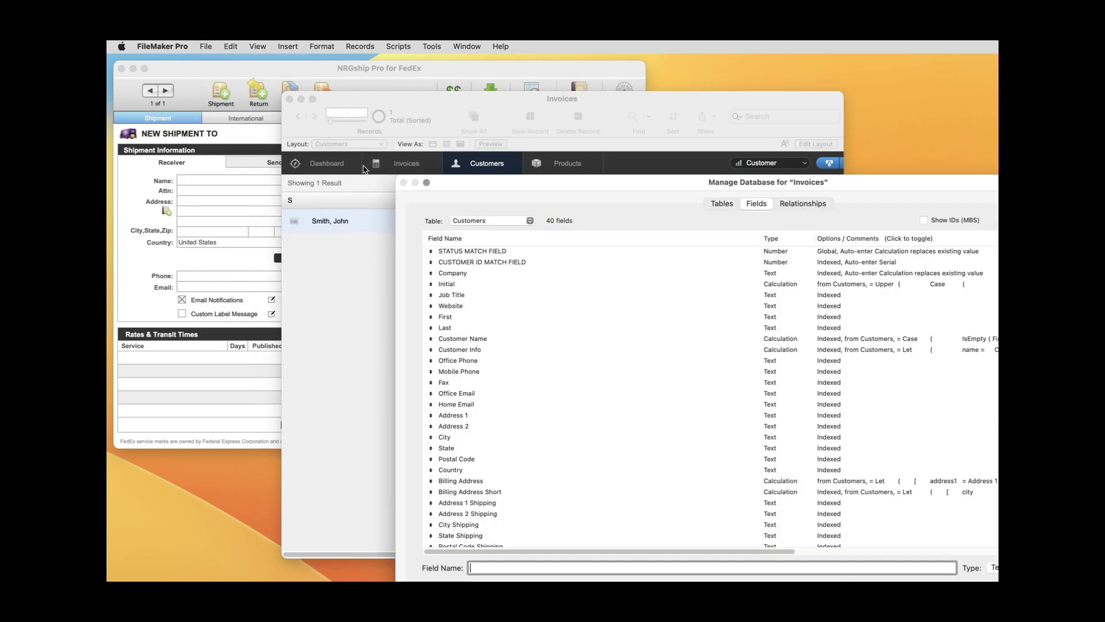
pyautogui.moveTo(521, 175); pyautogui.dragTo(330, 74)
pyautogui.click(599, 93)
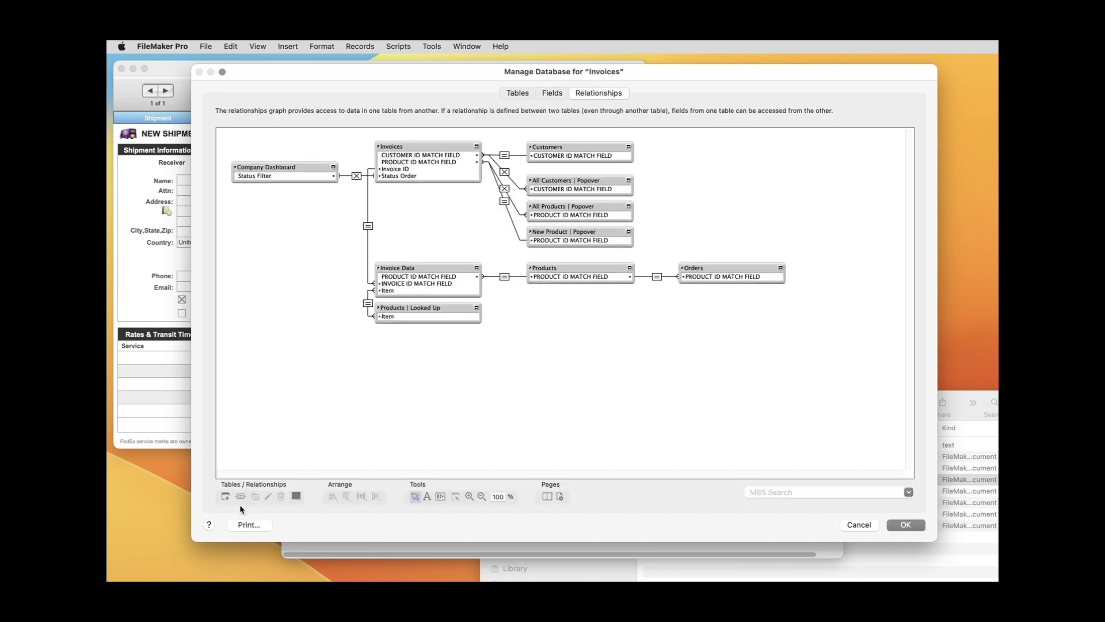
# Add the FedEx_Ship table from the NRGship FedEx Pro Data source to the relationships graph
pyautogui.click(225, 496)
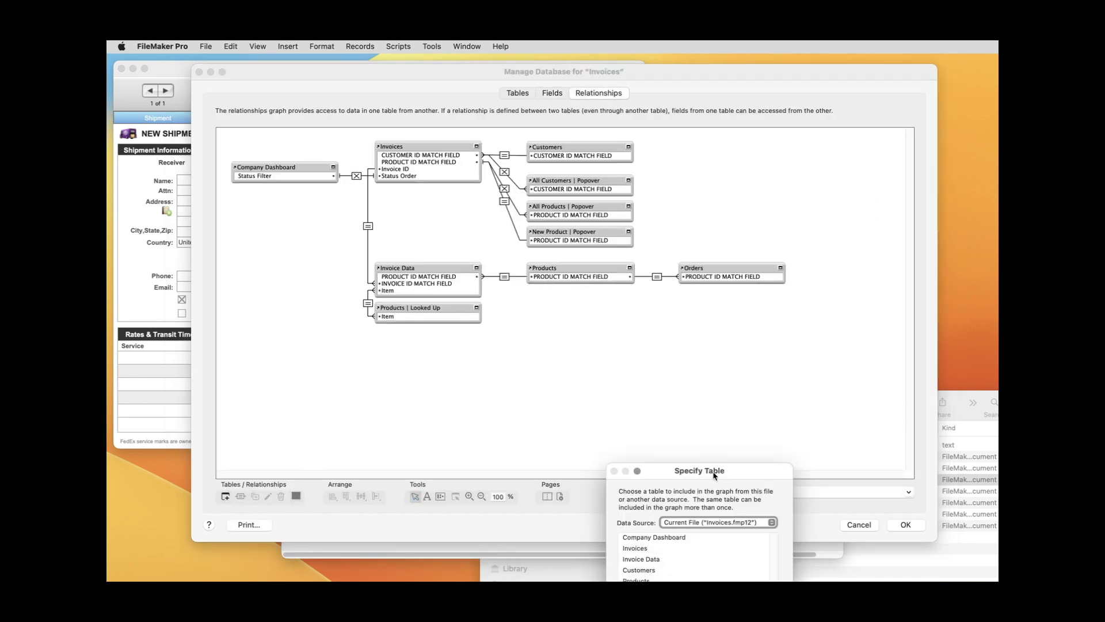
pyautogui.moveTo(714, 474); pyautogui.dragTo(704, 246)
pyautogui.click(712, 295)
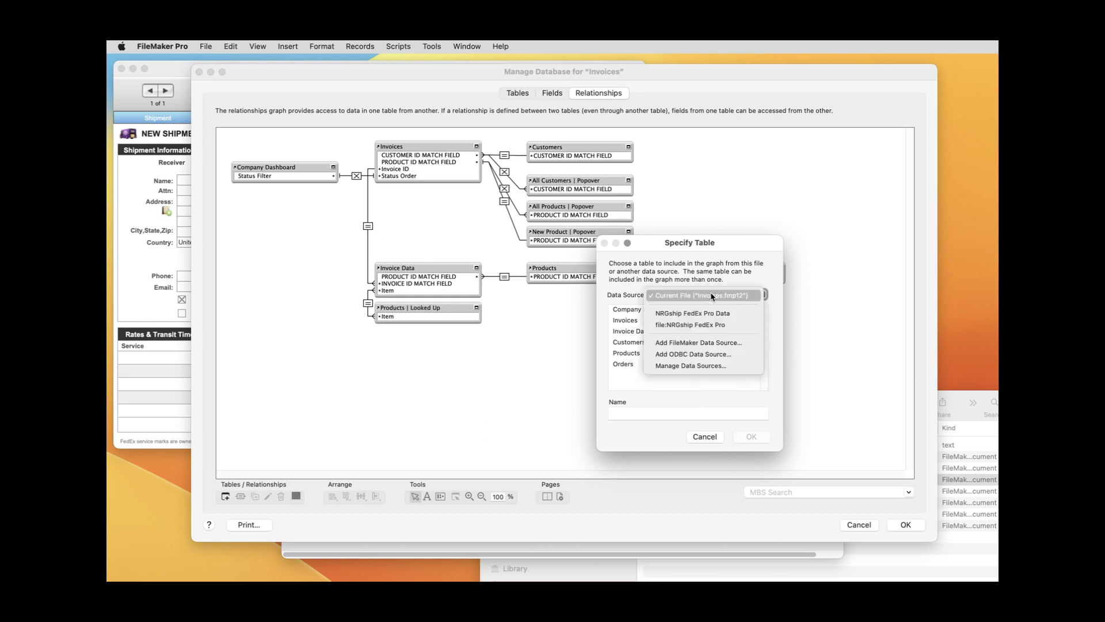
pyautogui.click(717, 313)
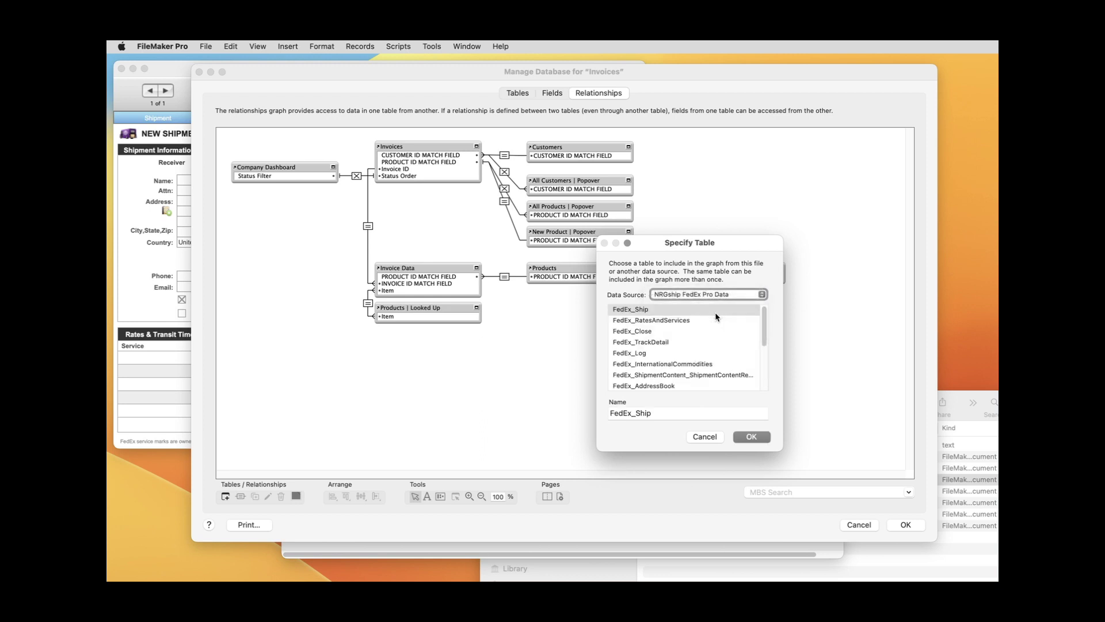
pyautogui.click(750, 437)
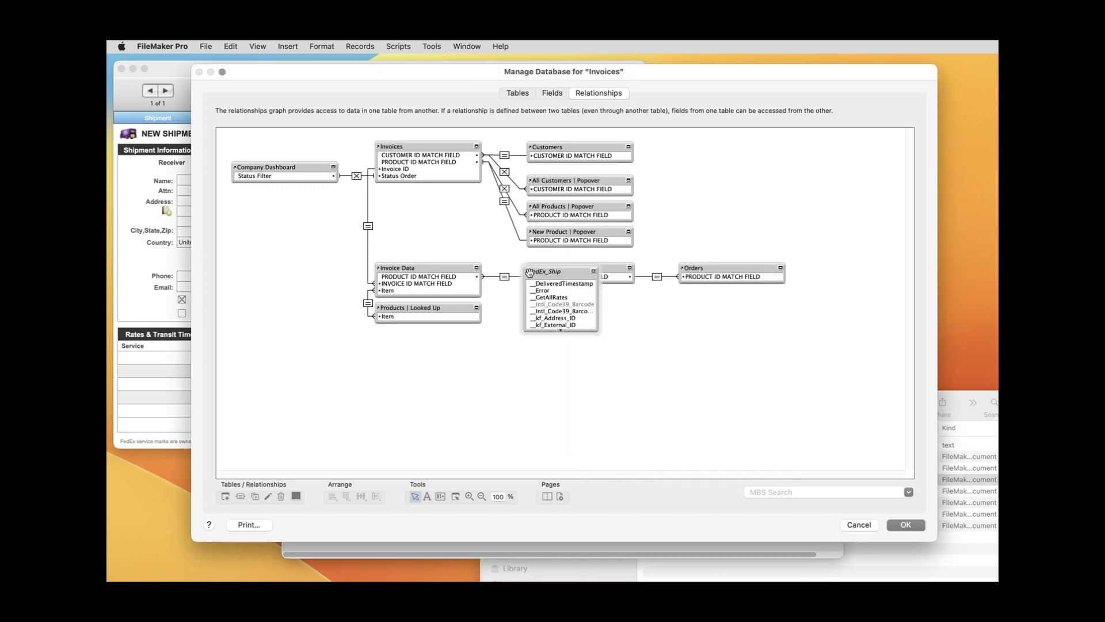
# Place FedEx_Ship below Products, duplicate it beside itself and point the duplicate to the FedEx_Packages table
pyautogui.moveTo(553, 271); pyautogui.dragTo(696, 327)
pyautogui.press('super+d')
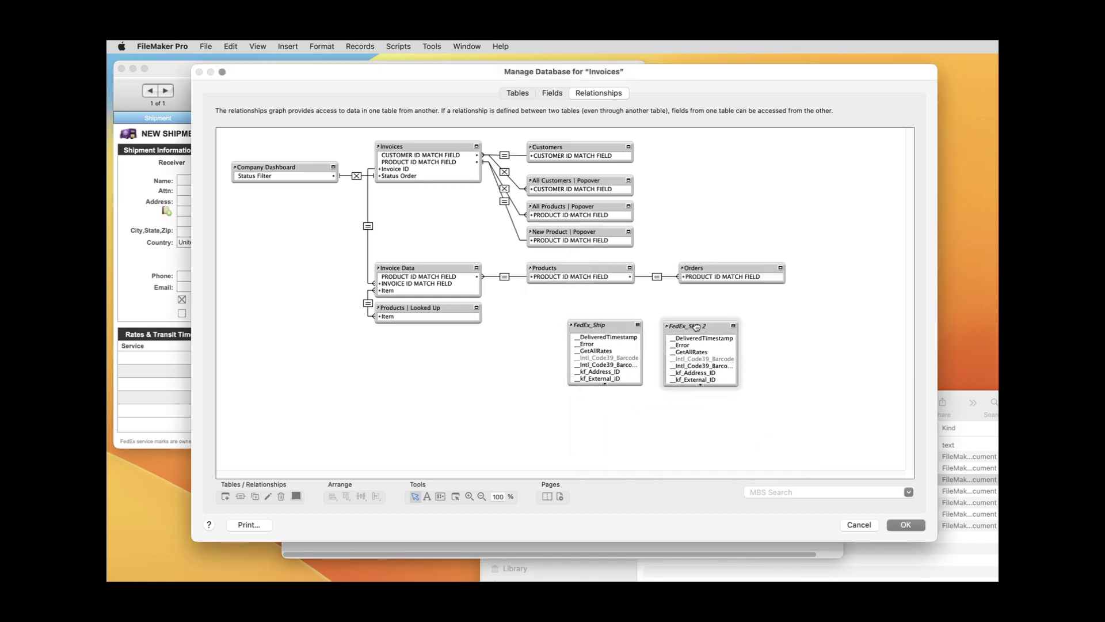
pyautogui.doubleClick(697, 326)
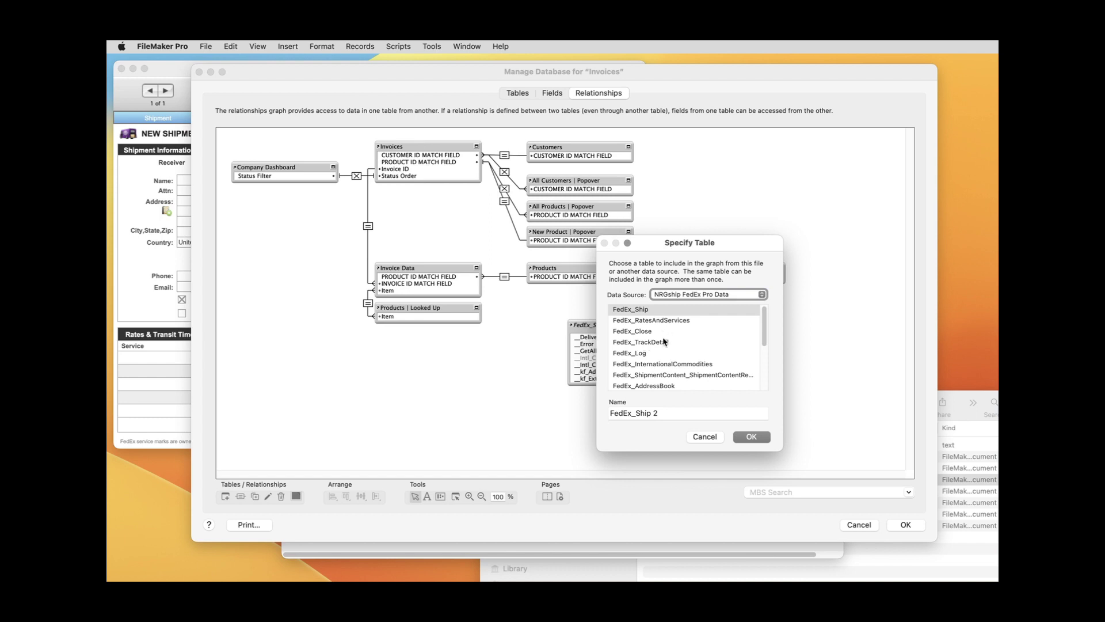
pyautogui.scroll(-3, 666, 368)
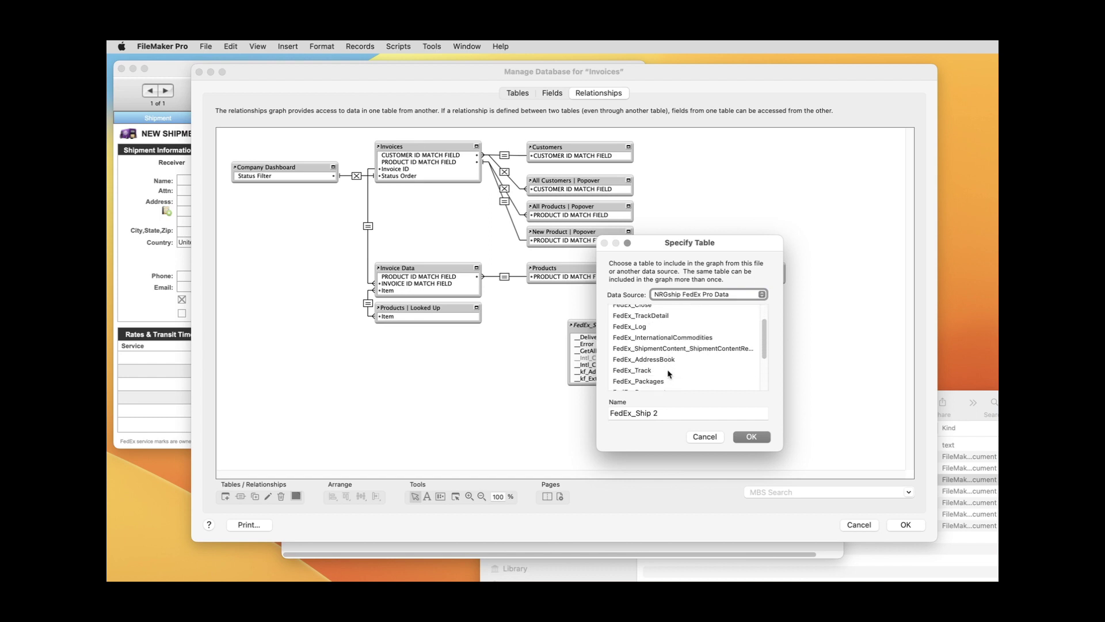
pyautogui.click(665, 371)
pyautogui.press('Return')
# Duplicate the FedEx_Packages occurrence, place the copy below it and point it to the FedEx_RatesAndServices table
pyautogui.press('super+d')
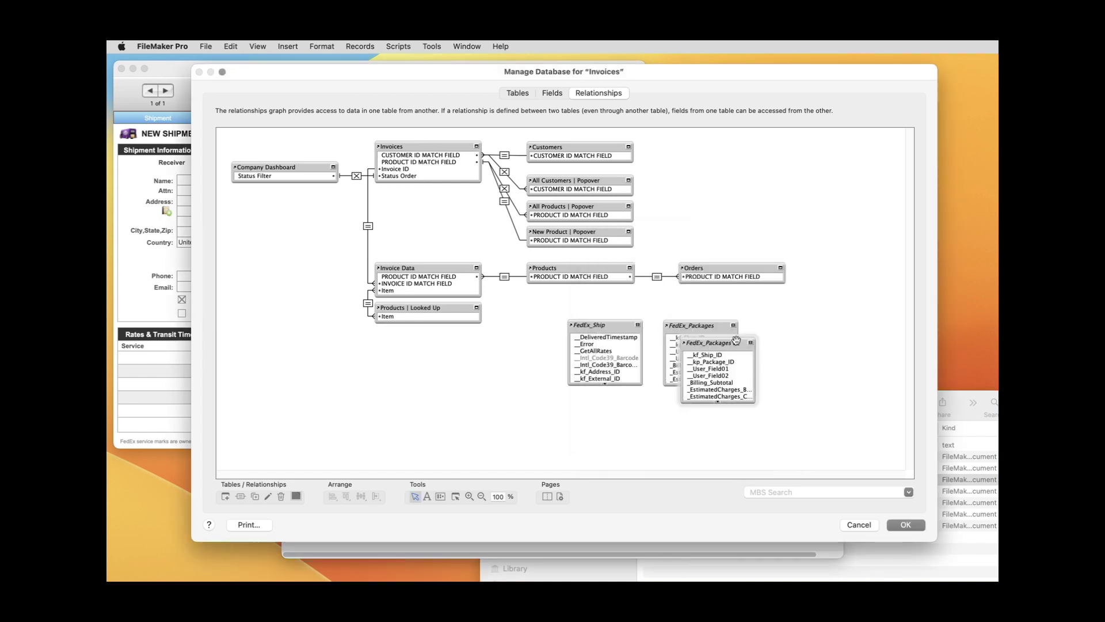
pyautogui.moveTo(724, 344); pyautogui.dragTo(705, 400)
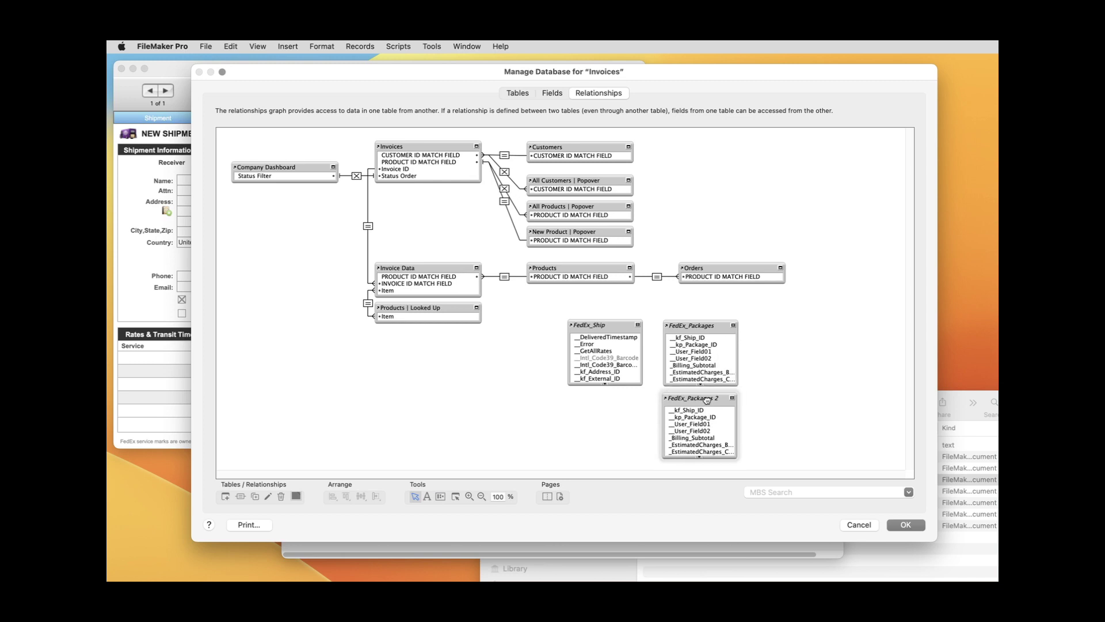
pyautogui.doubleClick(708, 401)
pyautogui.scroll(-3, 652, 378)
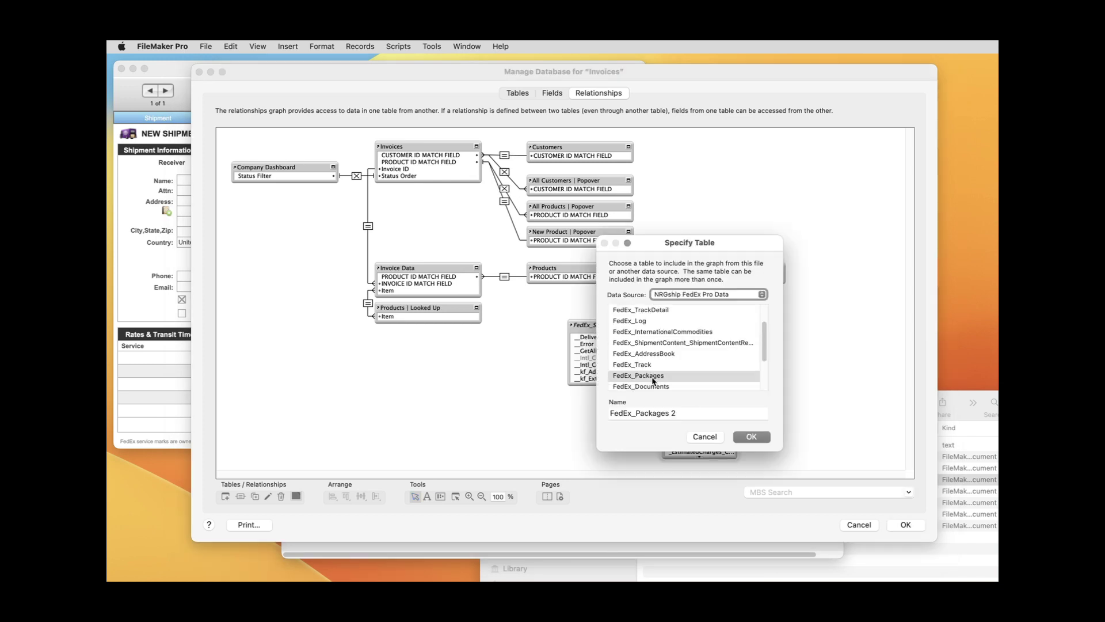
pyautogui.scroll(4, 665, 384)
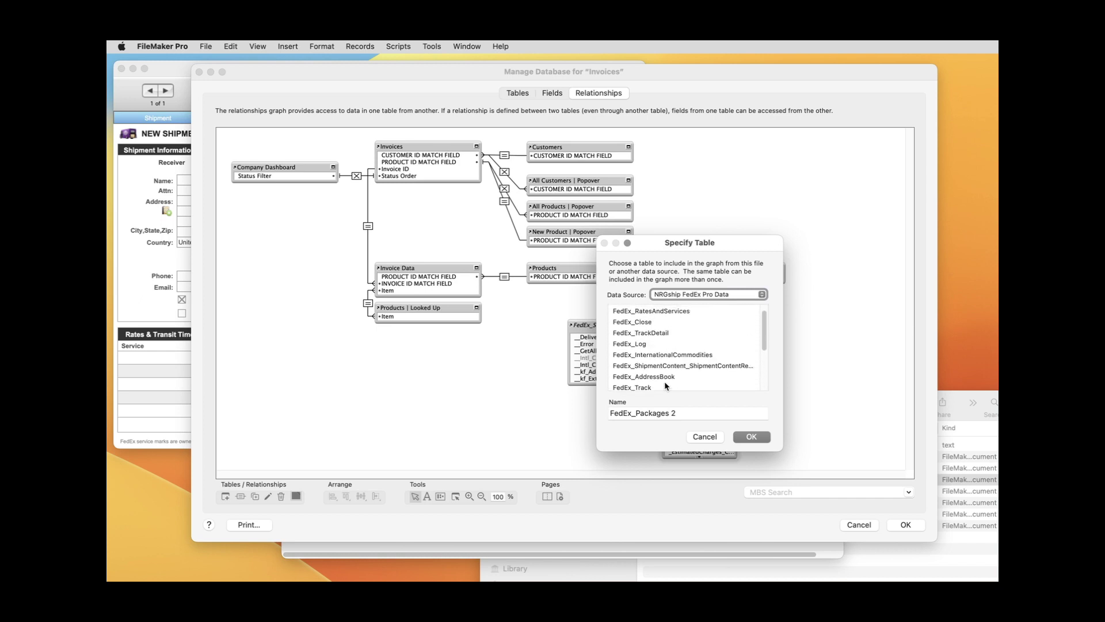
pyautogui.doubleClick(665, 311)
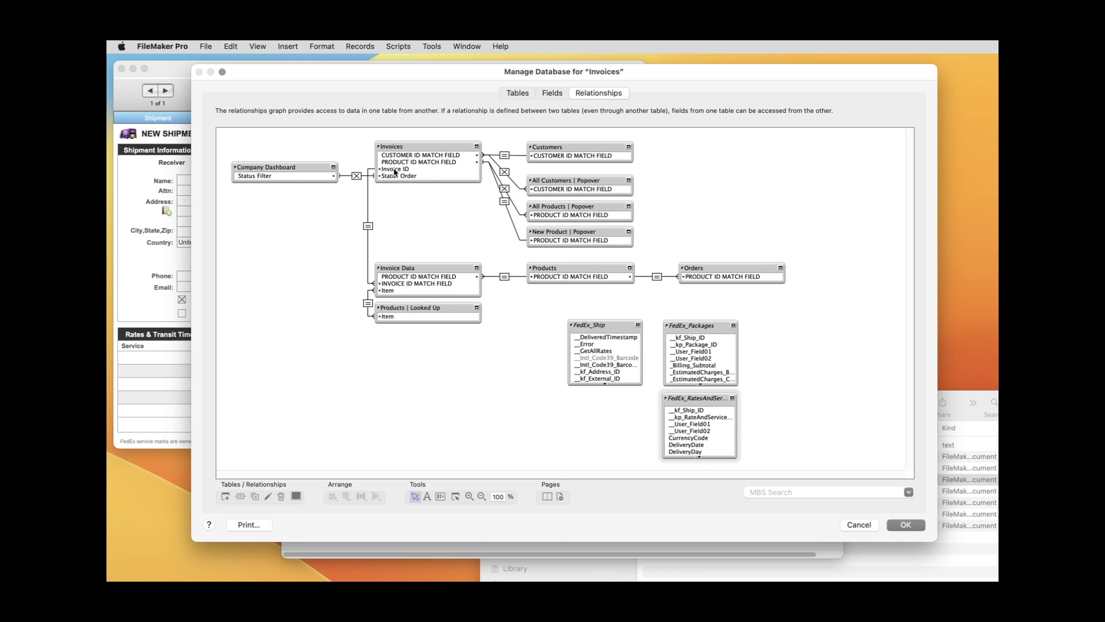
# Relate Invoices to FedEx_Ship by matching Invoice ID to __kf_External_ID, allowing creation of FedEx_Ship records through the relationship
pyautogui.moveTo(397, 170); pyautogui.dragTo(584, 378)
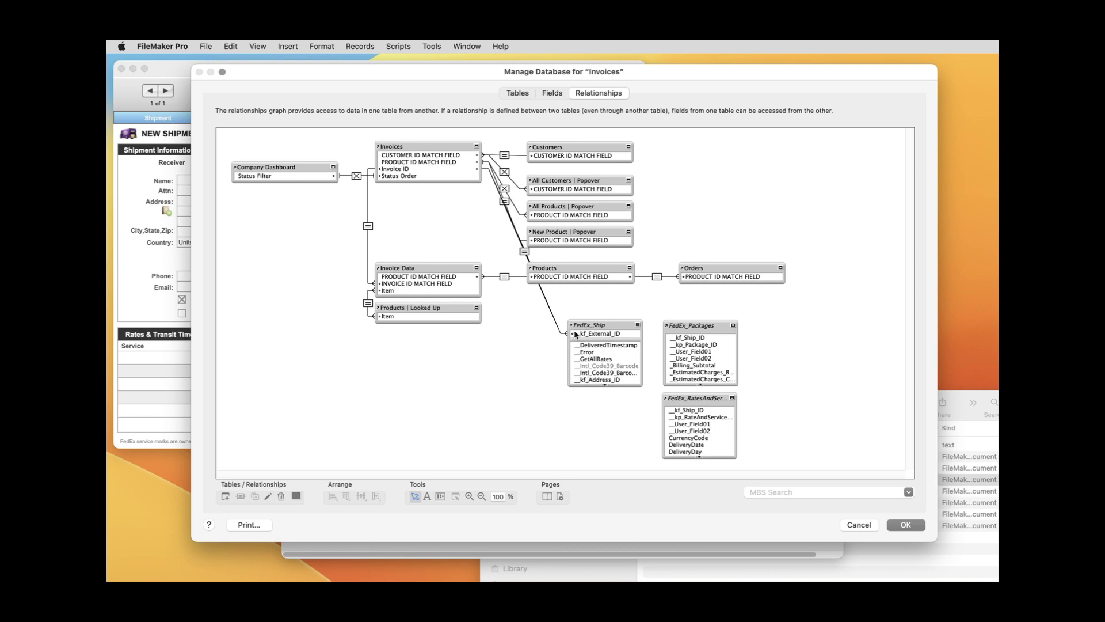
pyautogui.doubleClick(550, 315)
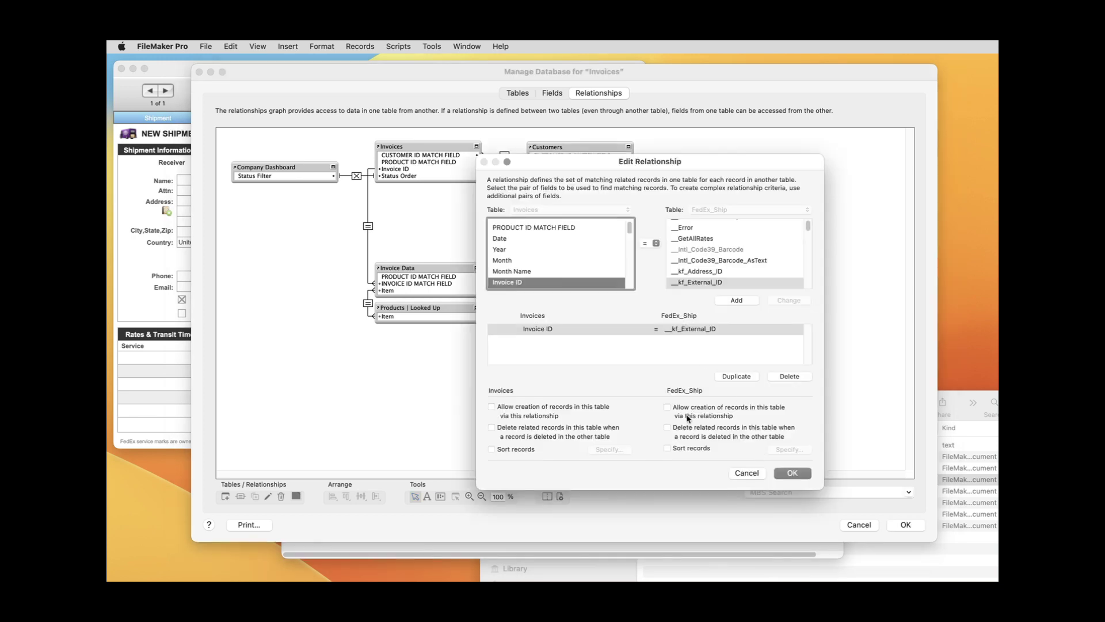
pyautogui.click(741, 414)
pyautogui.click(793, 473)
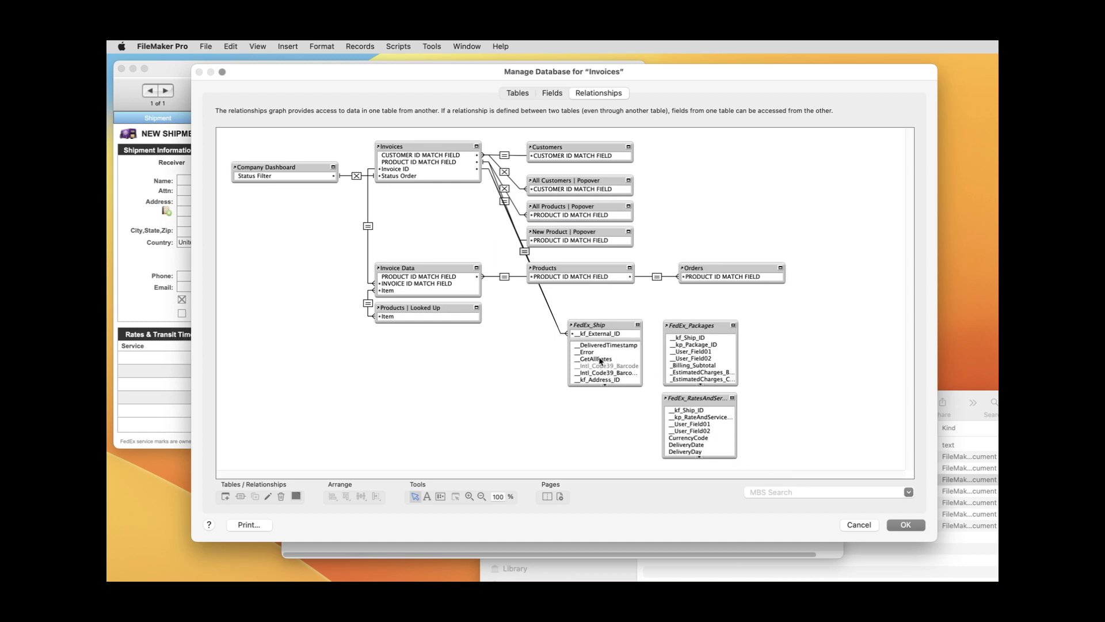
# Relate FedEx_Ship to FedEx_Packages by matching __kp_Ship_ID to __kf_Ship_ID, allowing creation of FedEx_Packages records through the relationship
pyautogui.moveTo(600, 380); pyautogui.dragTo(682, 357)
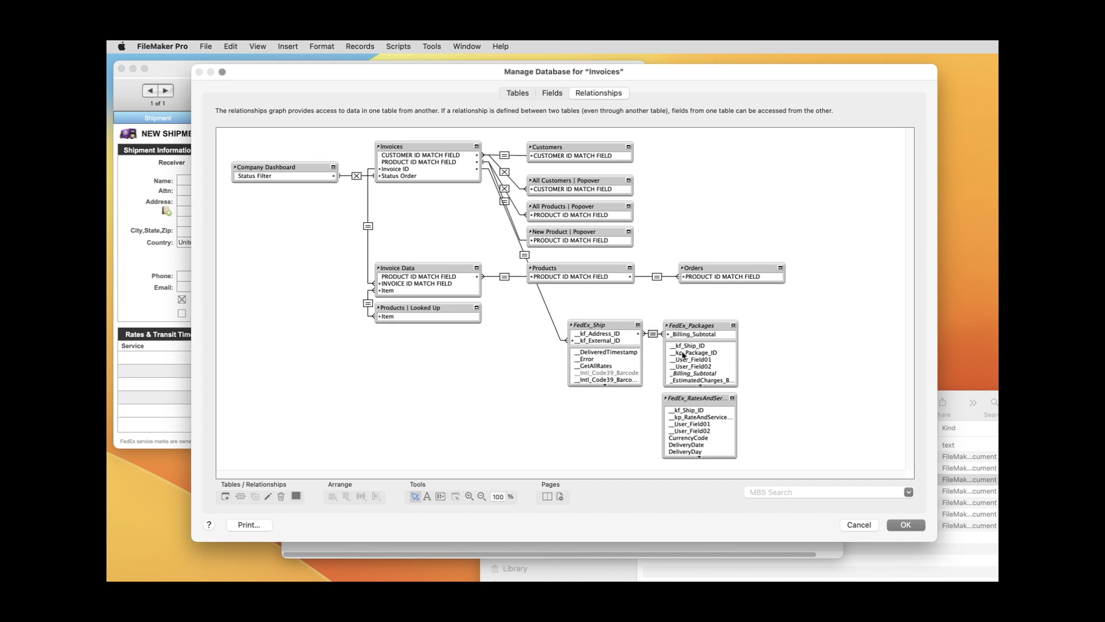
pyautogui.doubleClick(655, 334)
pyautogui.scroll(-1, 557, 270)
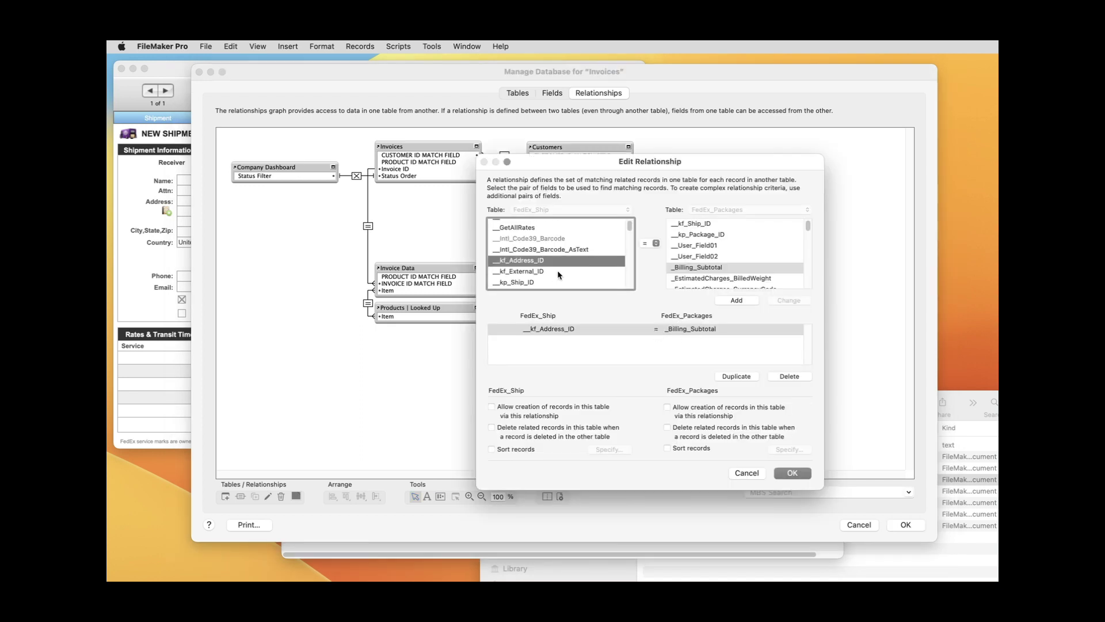
pyautogui.click(551, 281)
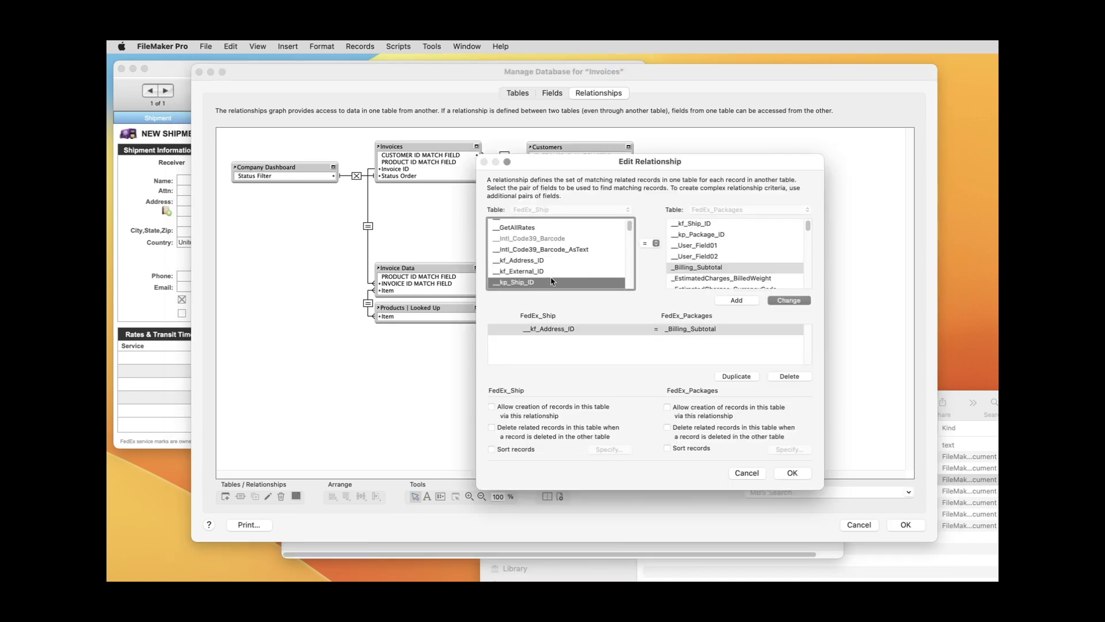
pyautogui.click(695, 224)
pyautogui.click(789, 301)
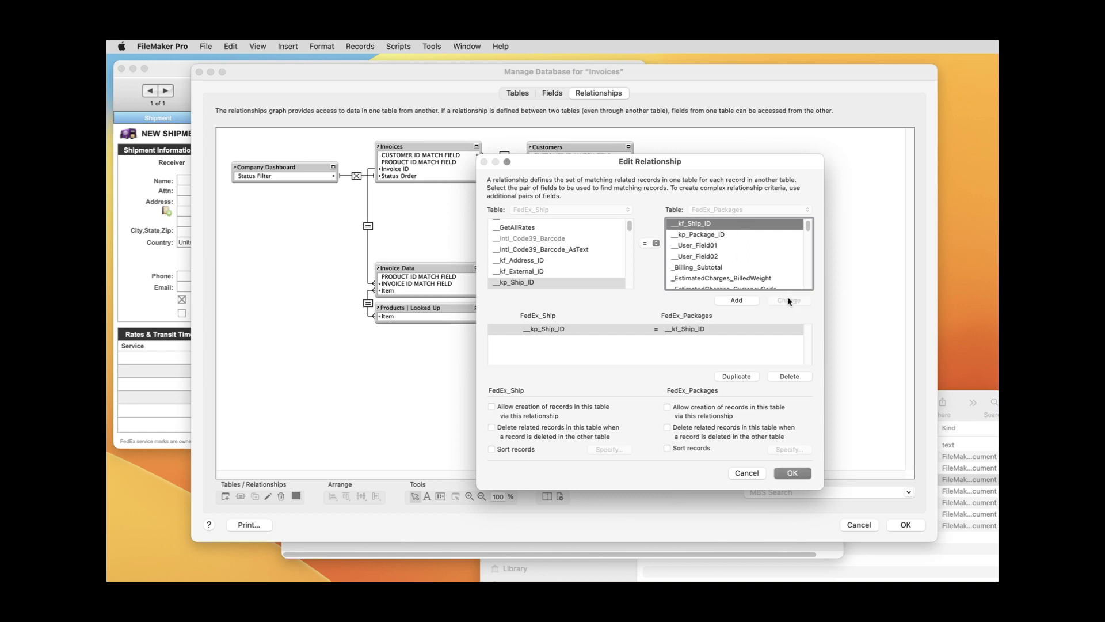
pyautogui.click(708, 407)
pyautogui.click(792, 474)
# Relate FedEx_Ship to FedEx_RatesAndServices by matching __kp_Ship_ID to __kf_Ship_ID, and save the database changes
pyautogui.click(605, 349)
pyautogui.moveTo(605, 350); pyautogui.dragTo(685, 414)
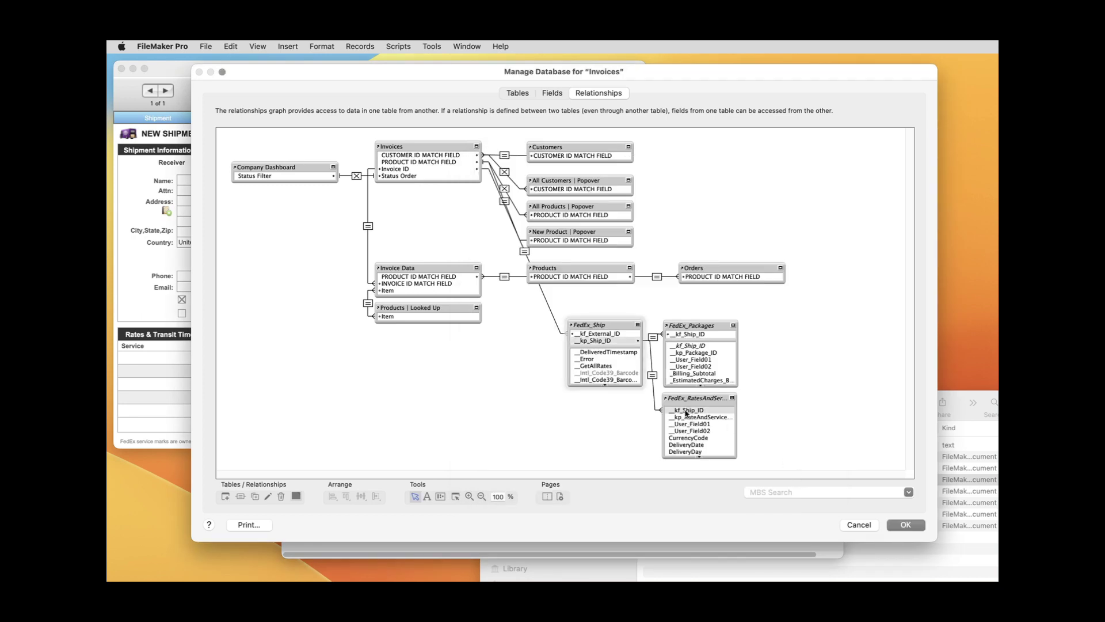
pyautogui.doubleClick(652, 373)
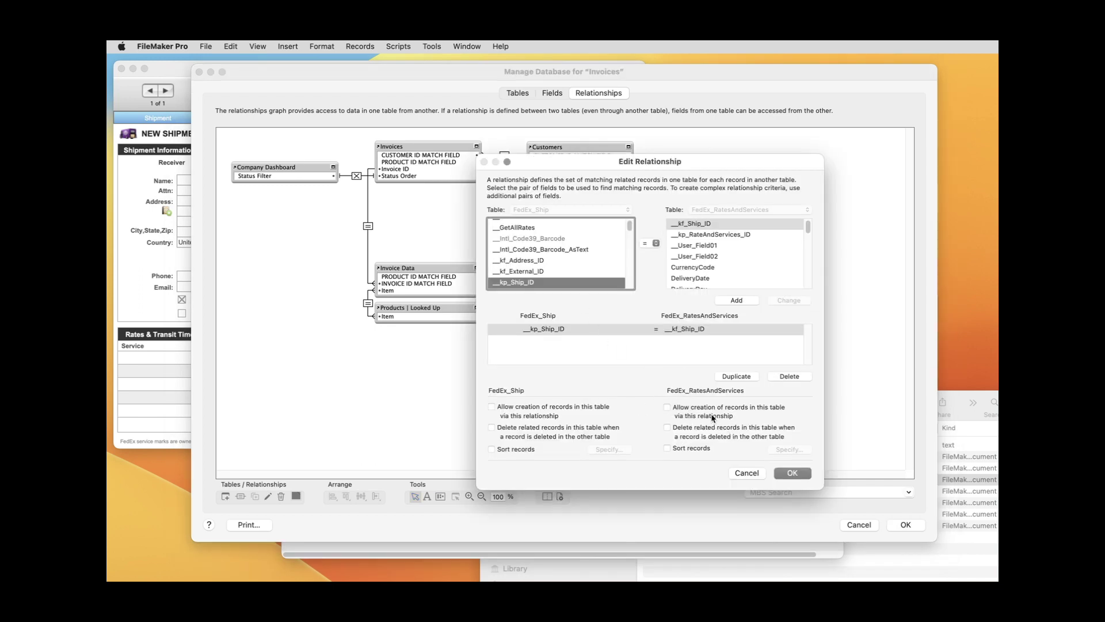
pyautogui.click(792, 474)
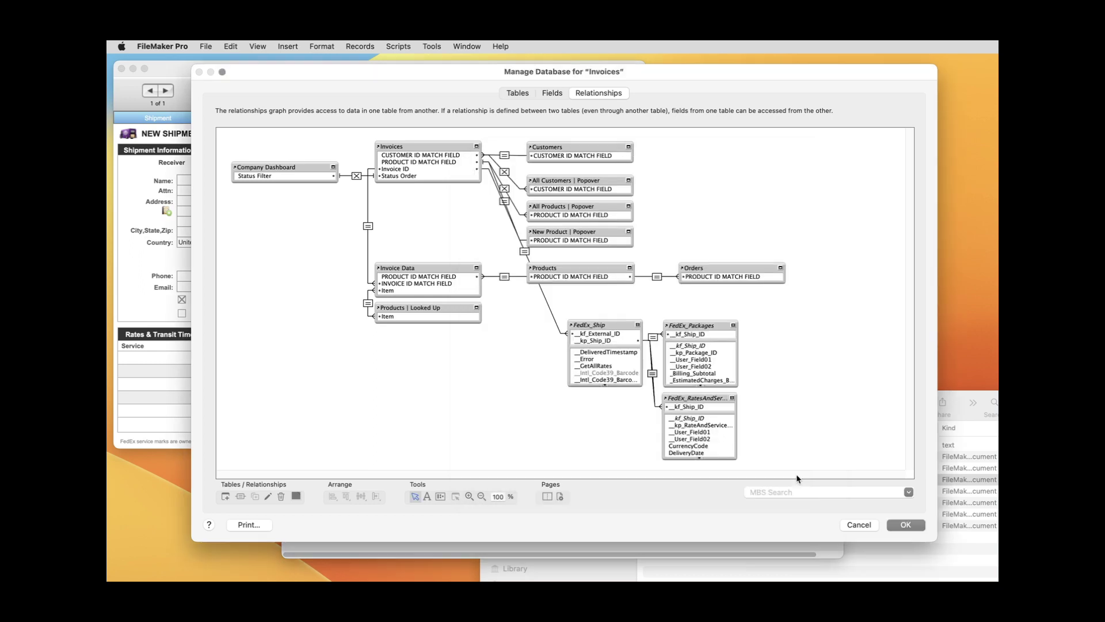
pyautogui.click(914, 525)
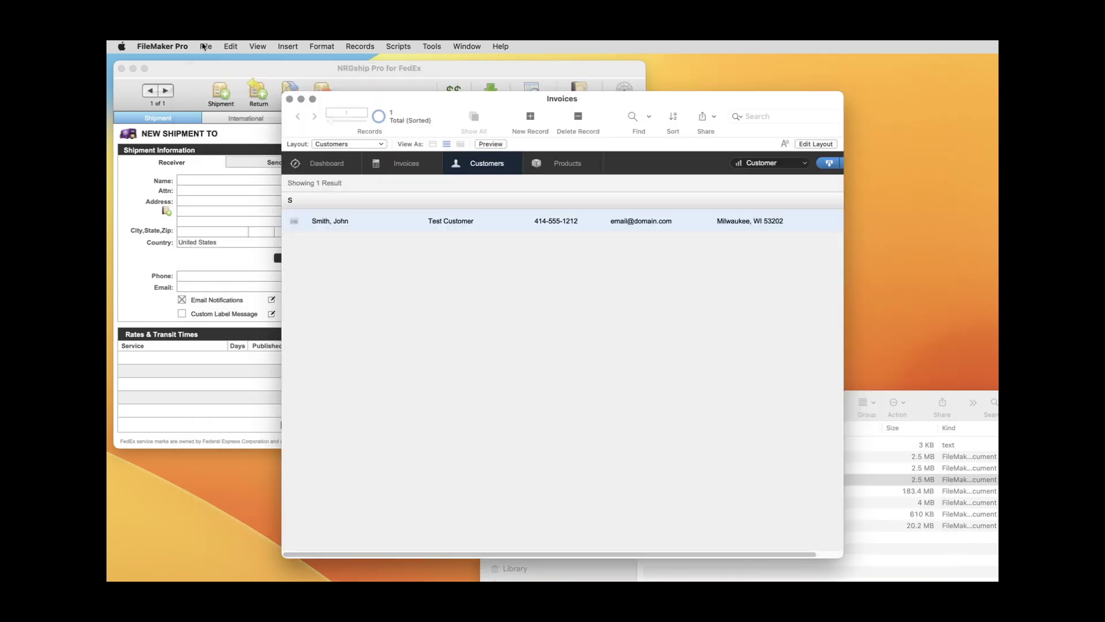
# Reopen the database definition and add a text field named Service to the Invoices table
pyautogui.click(203, 46)
pyautogui.moveTo(282, 165)
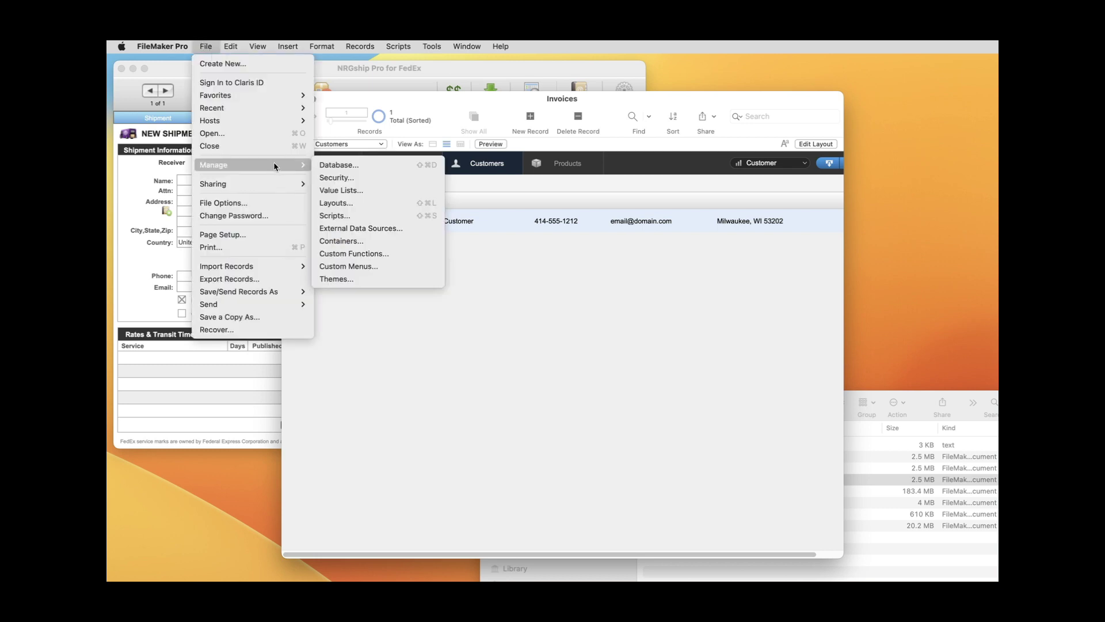
pyautogui.click(339, 171)
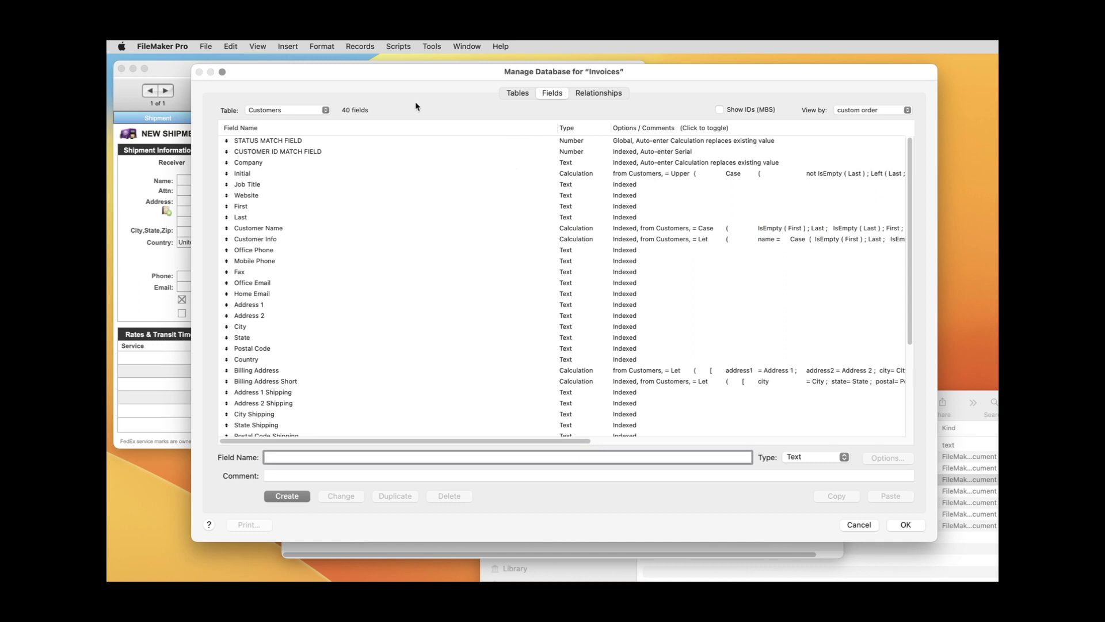
pyautogui.click(305, 109)
pyautogui.click(300, 91)
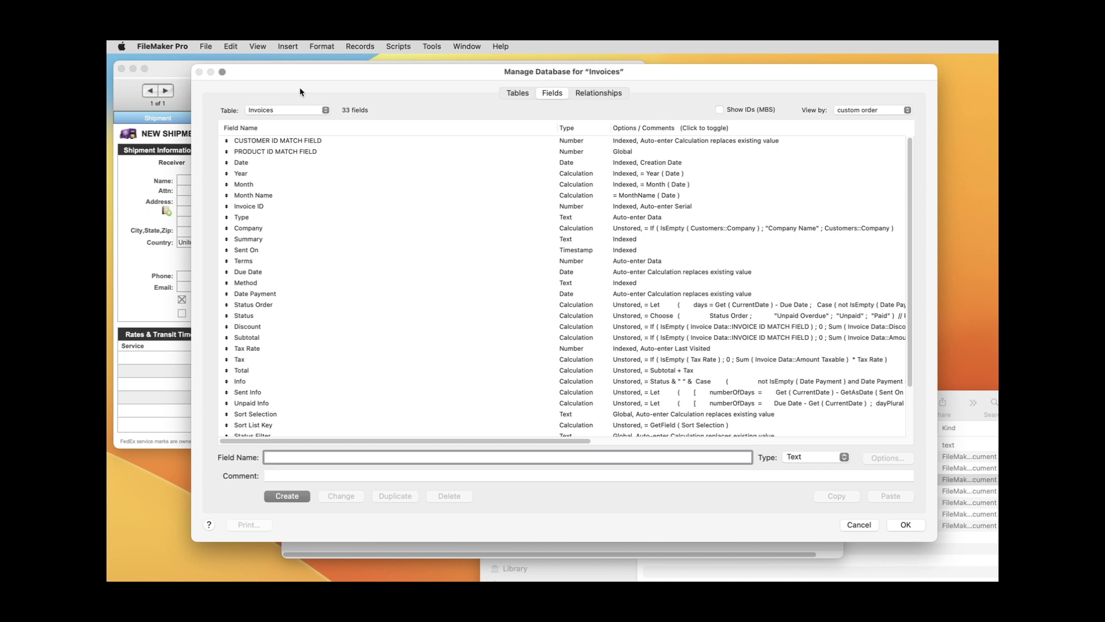
pyautogui.press('super+Tab')
pyautogui.press('super+Tab')
pyautogui.click(474, 459)
pyautogui.write('Service')
pyautogui.press('Return')
# Add a number field named Weight and a text field named TrackingNumber to the Invoices table
pyautogui.write('Weight')
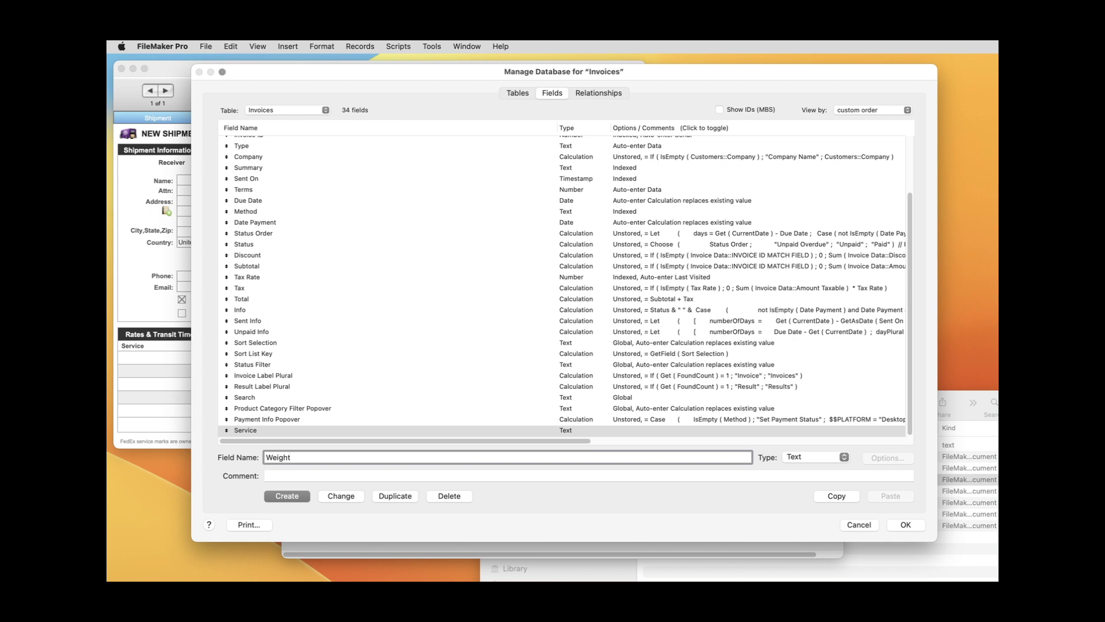
pyautogui.press('Return')
pyautogui.press('super+n')
pyautogui.click(351, 496)
pyautogui.write('TrackingNumber')
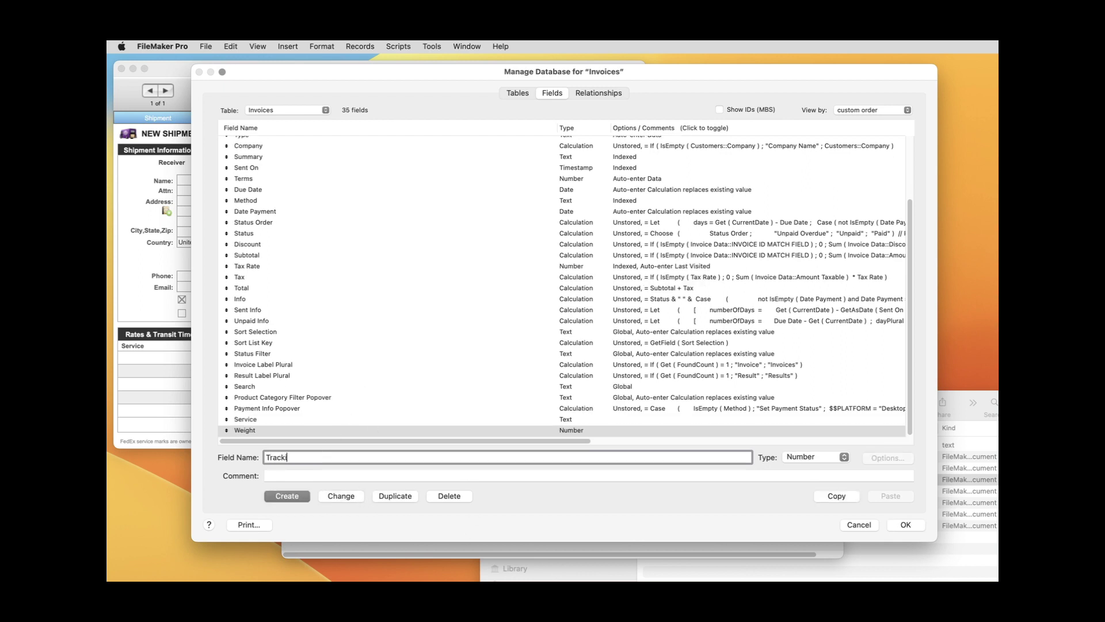
pyautogui.press('super+t')
pyautogui.press('Return')
# Add a number field named ShippingCost to the Invoices table and save the field definitions
pyautogui.write('ShippingCost')
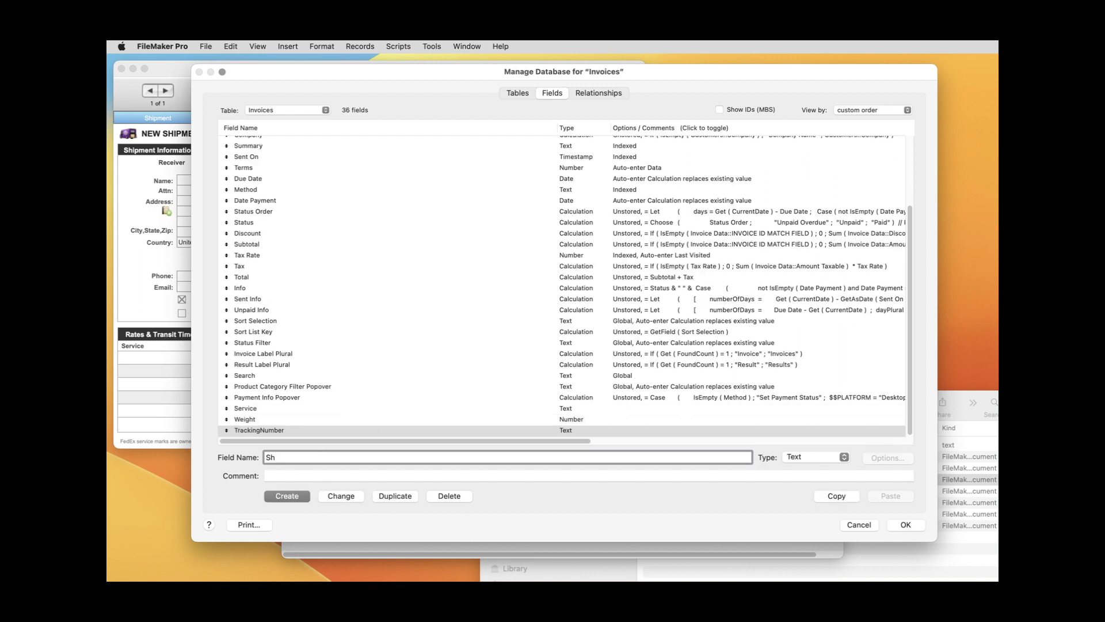
pyautogui.press('super+n')
pyautogui.press('Return')
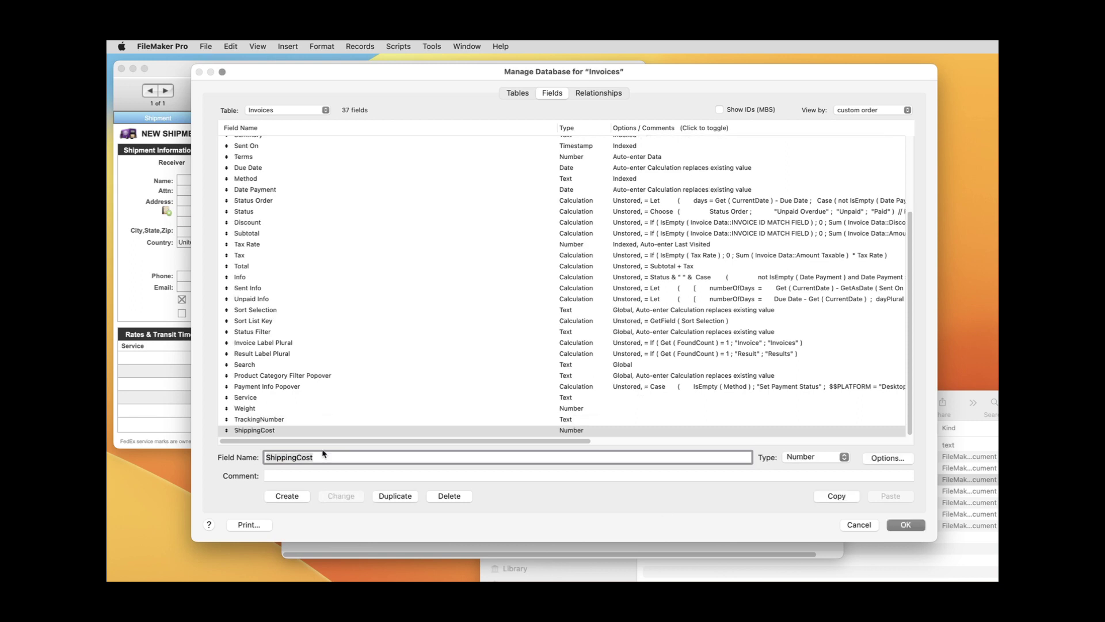
pyautogui.click(923, 524)
# Open the details of Invoice 3 and create a script folder named NRG Scripts in the Script Workspace
pyautogui.click(416, 167)
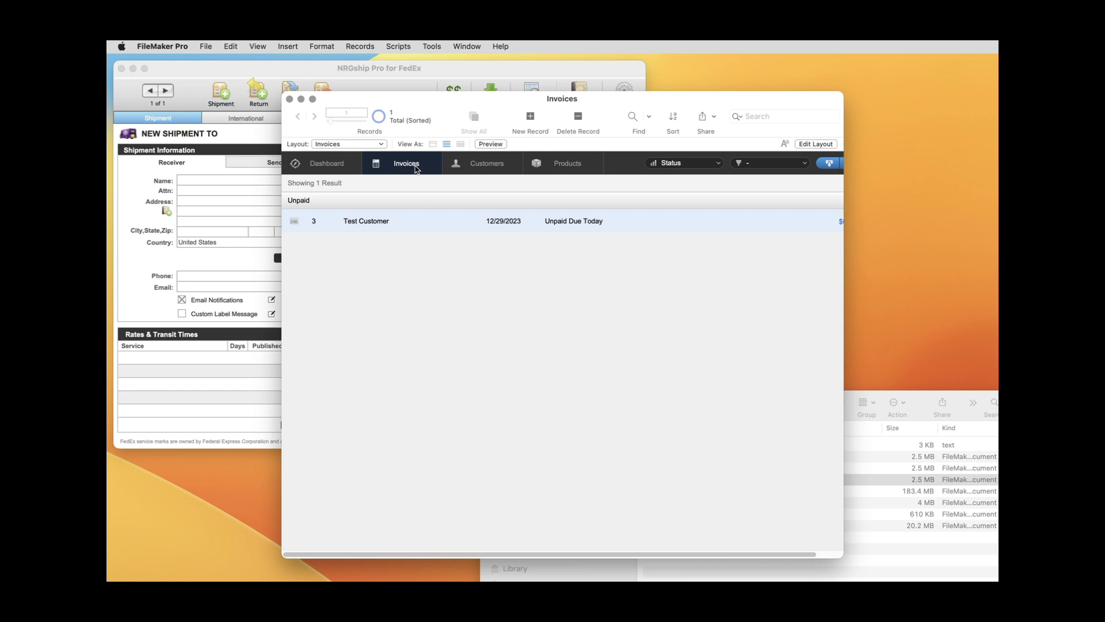
pyautogui.click(300, 222)
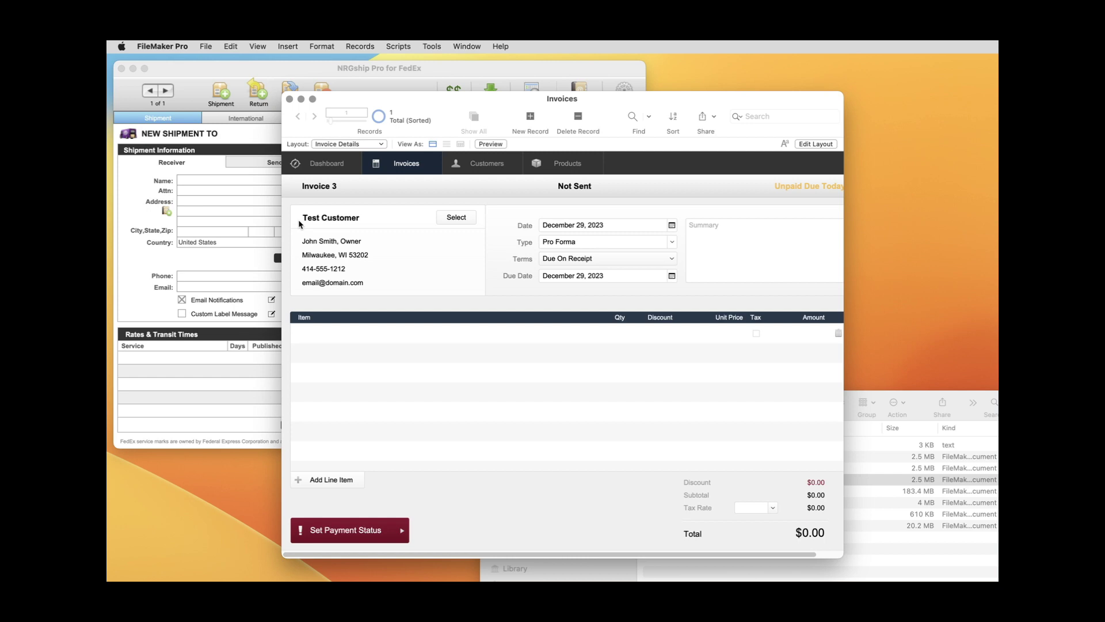
pyautogui.click(398, 46)
pyautogui.click(395, 64)
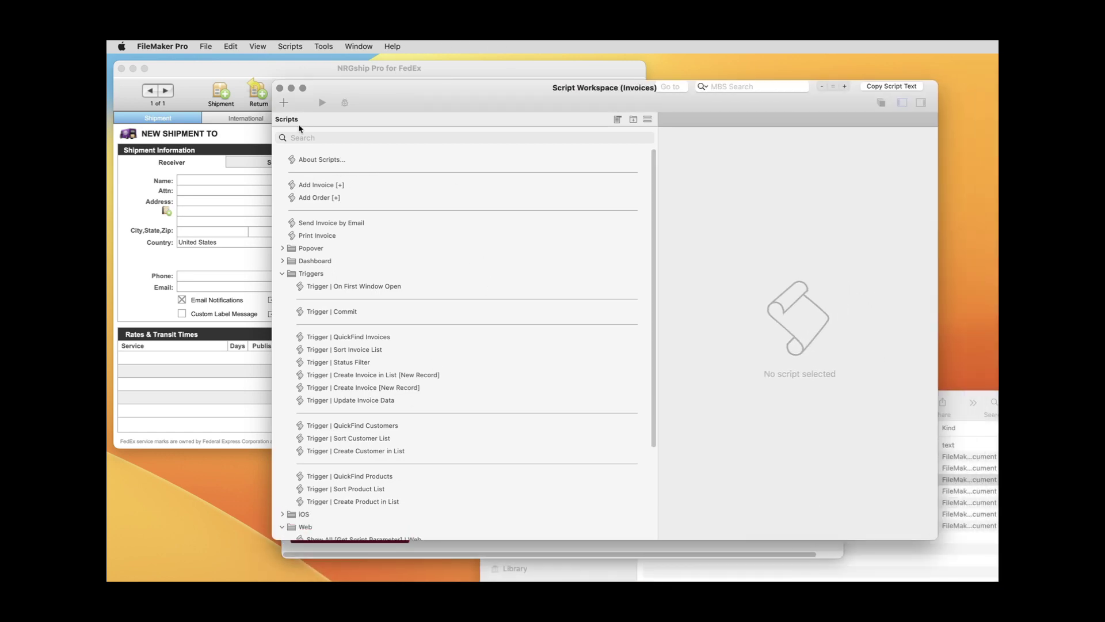
pyautogui.click(635, 120)
pyautogui.write('NRG Scripts')
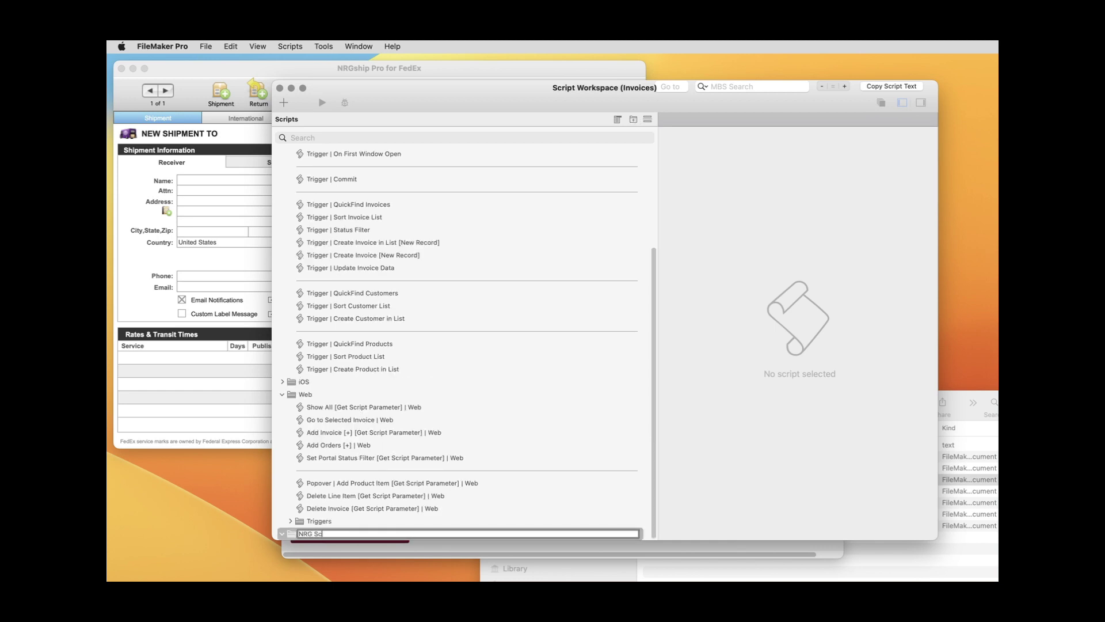
pyautogui.press('Return')
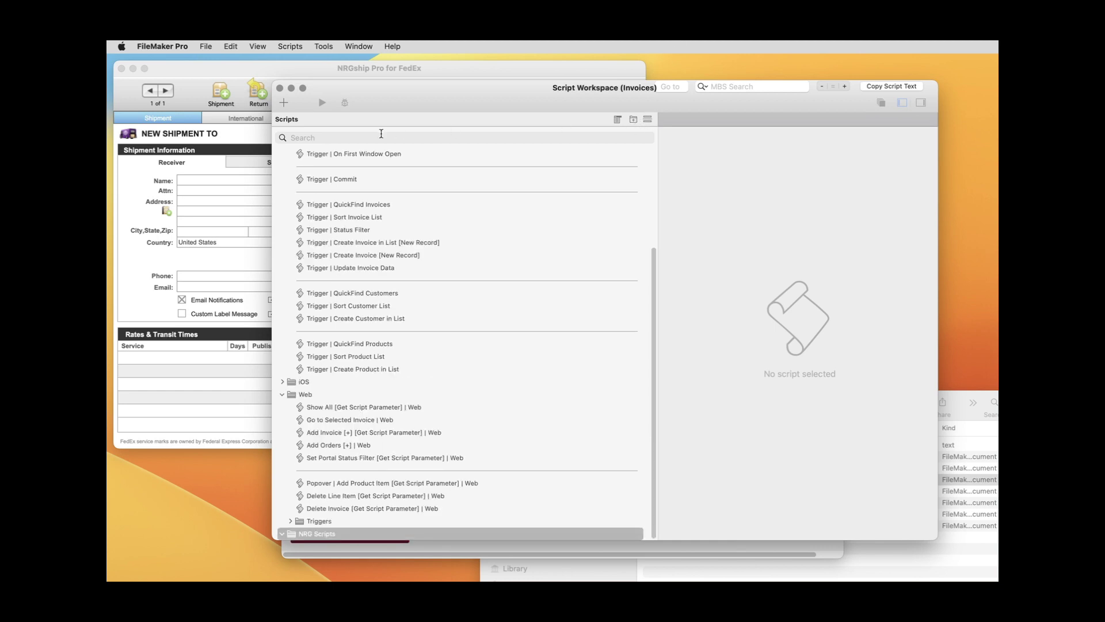
# Create and save a script named "fnc - Create Related FedEx Record" in the NRG Scripts folder, and widen the Script Workspace
pyautogui.click(283, 103)
pyautogui.write('fnc - Cre')
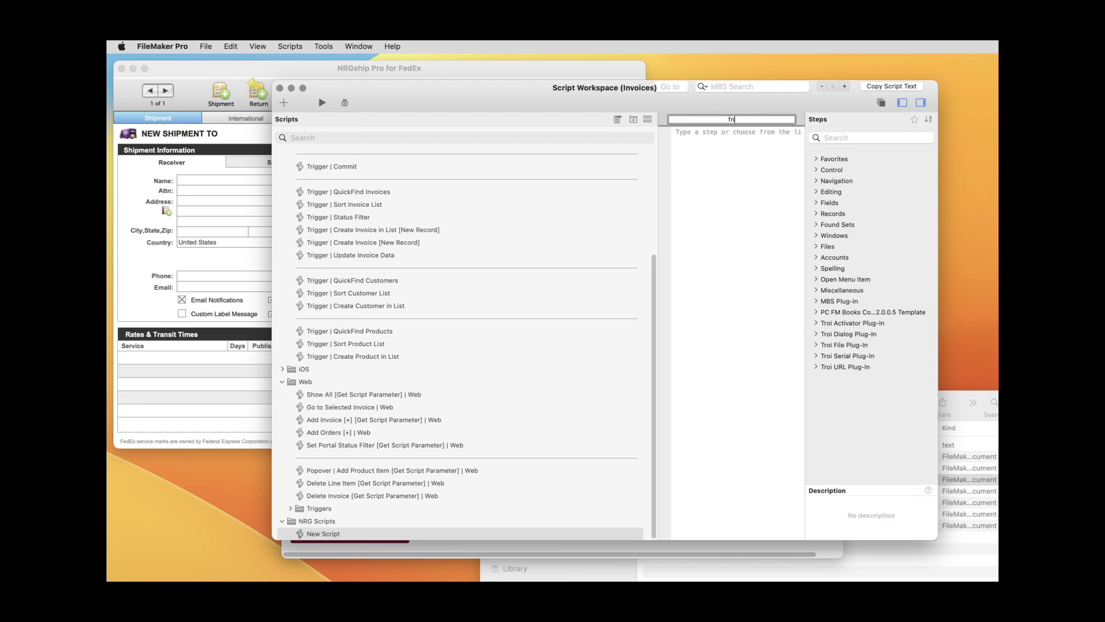
pyautogui.write('Related FedEx Record')
pyautogui.press('Return')
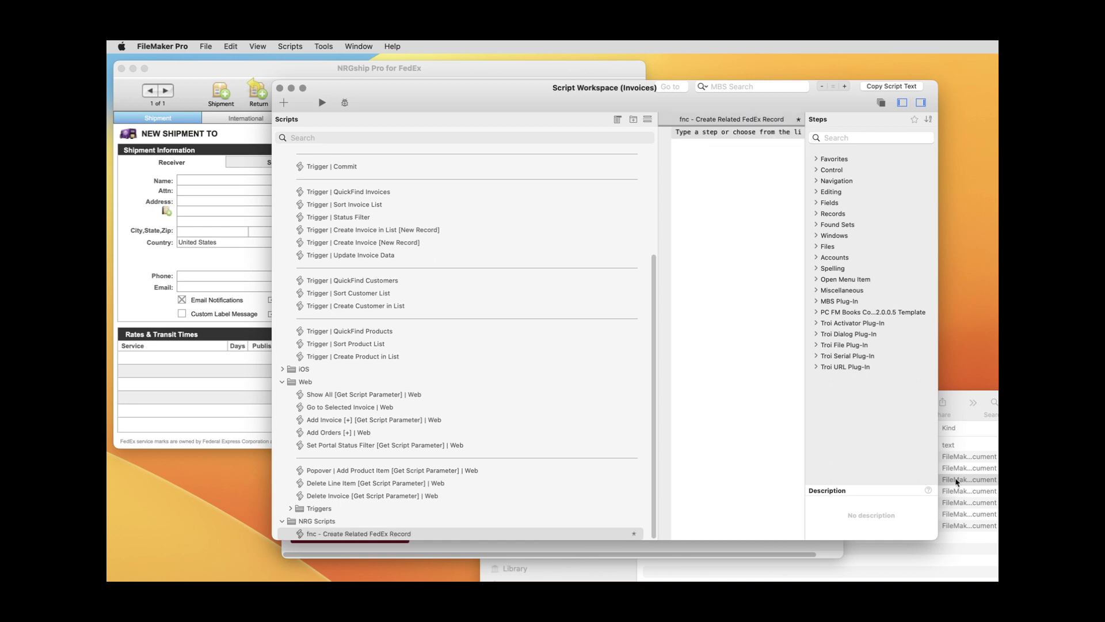
pyautogui.moveTo(936, 535); pyautogui.dragTo(979, 555)
pyautogui.moveTo(620, 103); pyautogui.dragTo(514, 95)
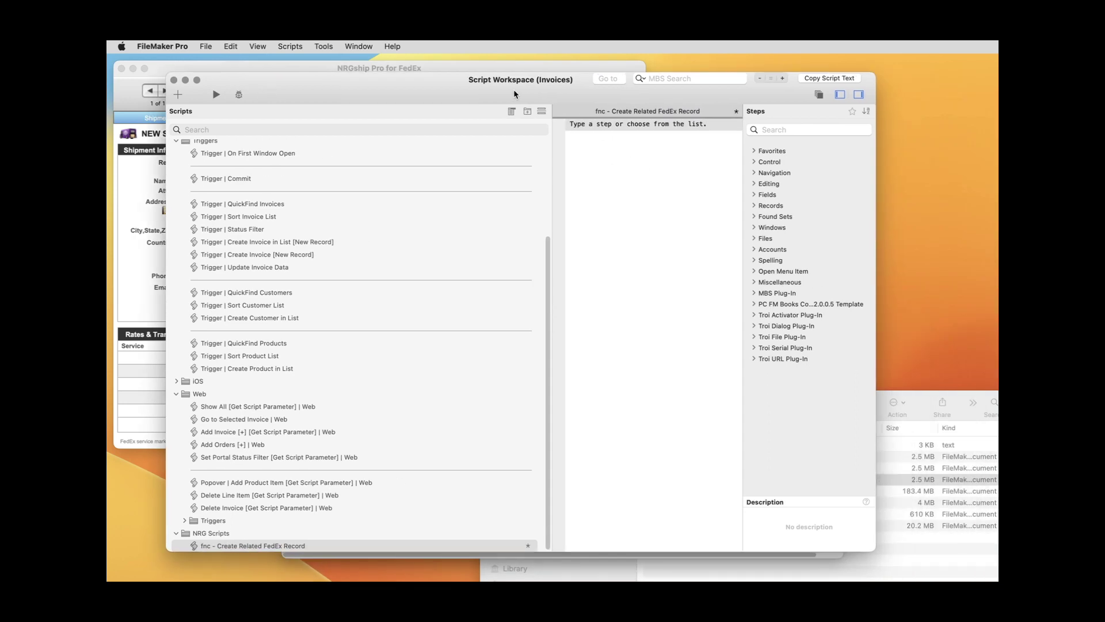
pyautogui.press('super+s')
# Add a Set Error Capture [On] step to the script with a blank line above it
pyautogui.click(803, 130)
pyautogui.write('set')
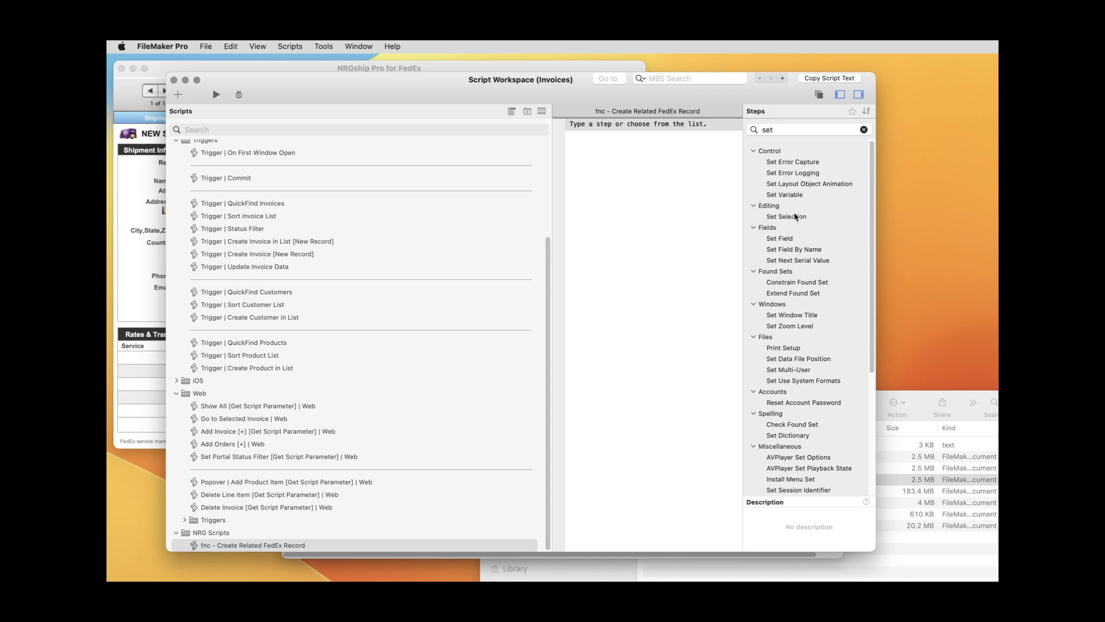
pyautogui.doubleClick(796, 163)
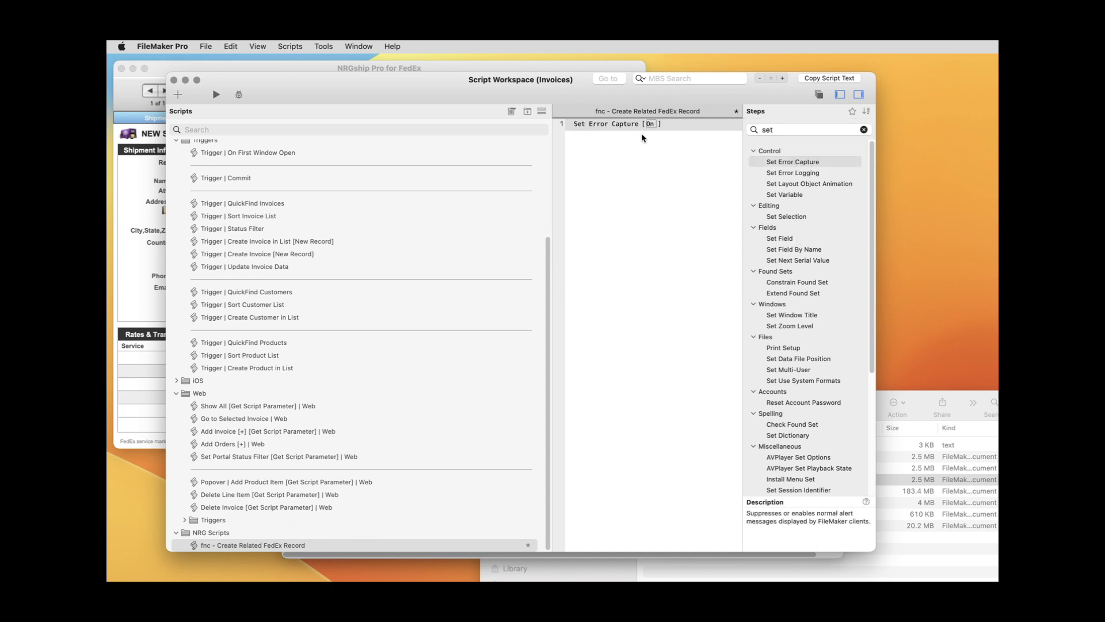
pyautogui.moveTo(594, 129); pyautogui.dragTo(594, 147)
# Add an empty Set Field step below Set Error Capture, separated by a blank line
pyautogui.press('super+f')
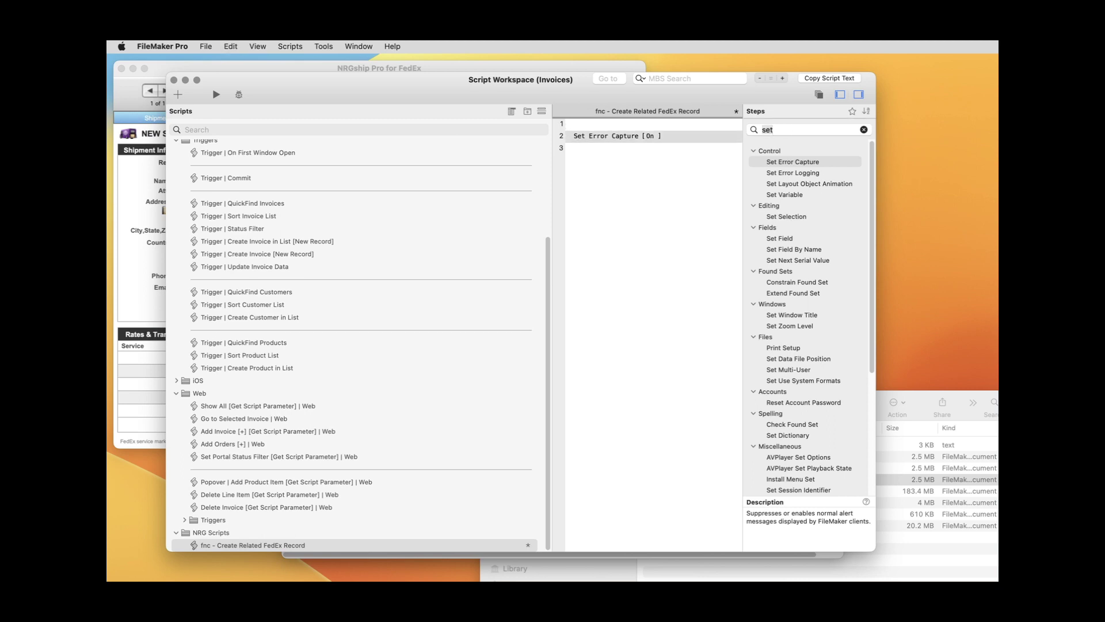
pyautogui.write('fie')
pyautogui.doubleClick(790, 162)
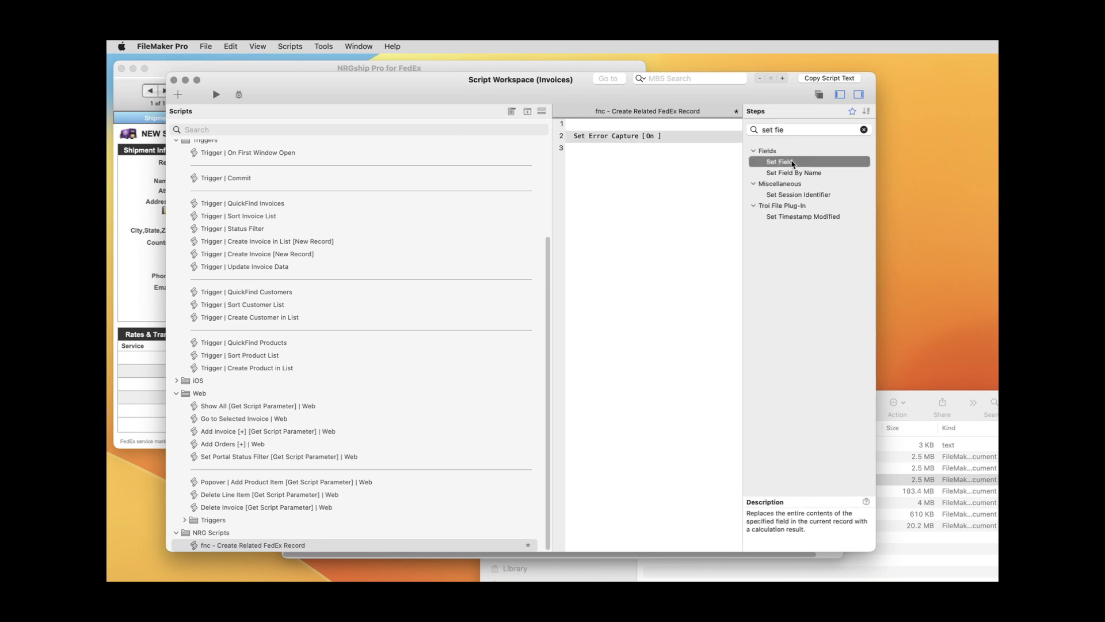
pyautogui.click(591, 139)
pyautogui.press('Return')
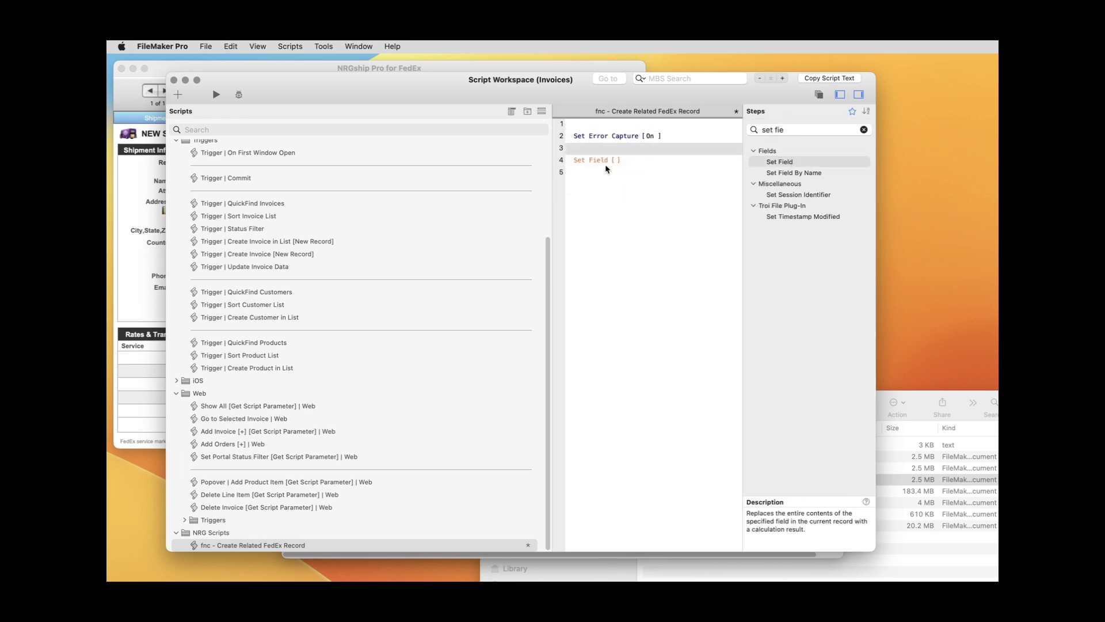
# Set the target of the empty Set Field step to FedEx_Ship::Destination_Contact_CompanyName
pyautogui.click(605, 161)
pyautogui.click(627, 160)
pyautogui.click(671, 184)
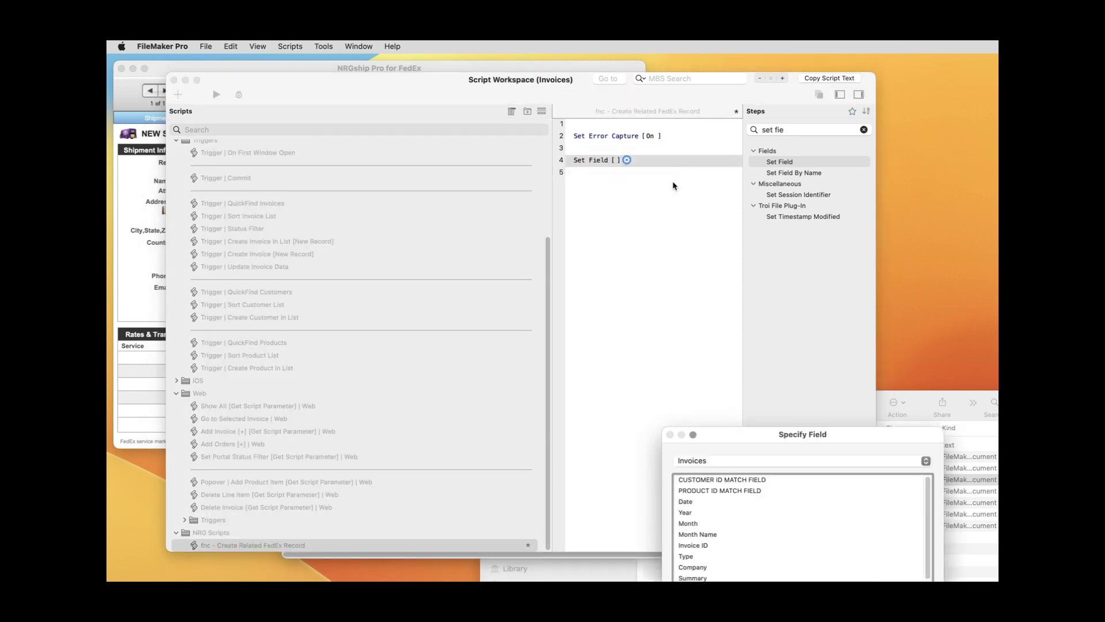
pyautogui.moveTo(789, 438); pyautogui.dragTo(756, 176)
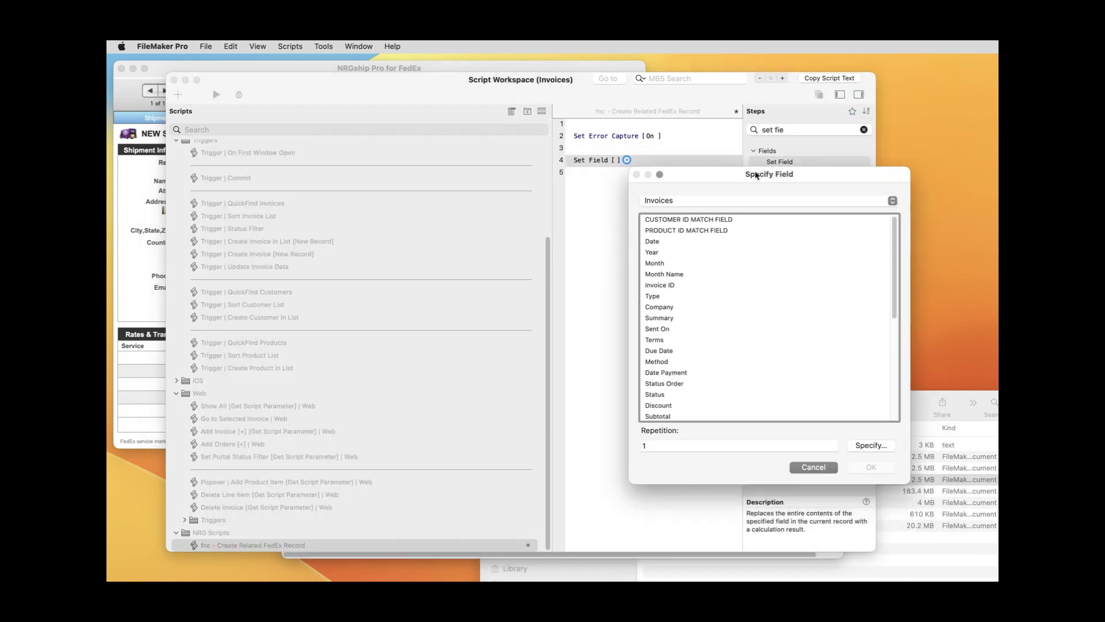
pyautogui.click(683, 200)
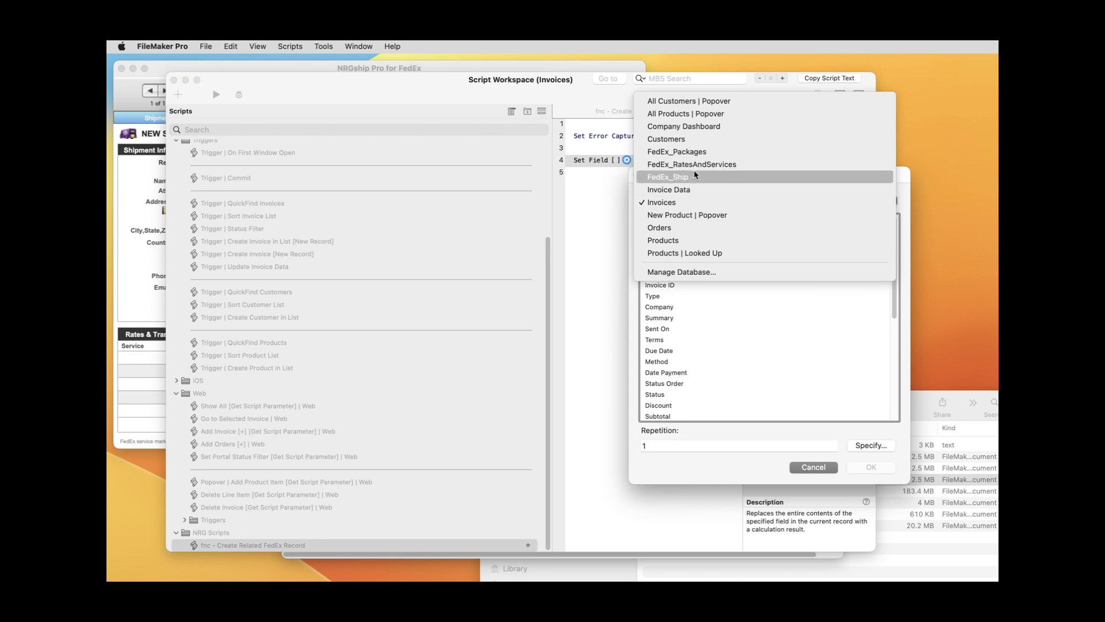
pyautogui.click(694, 177)
pyautogui.click(702, 266)
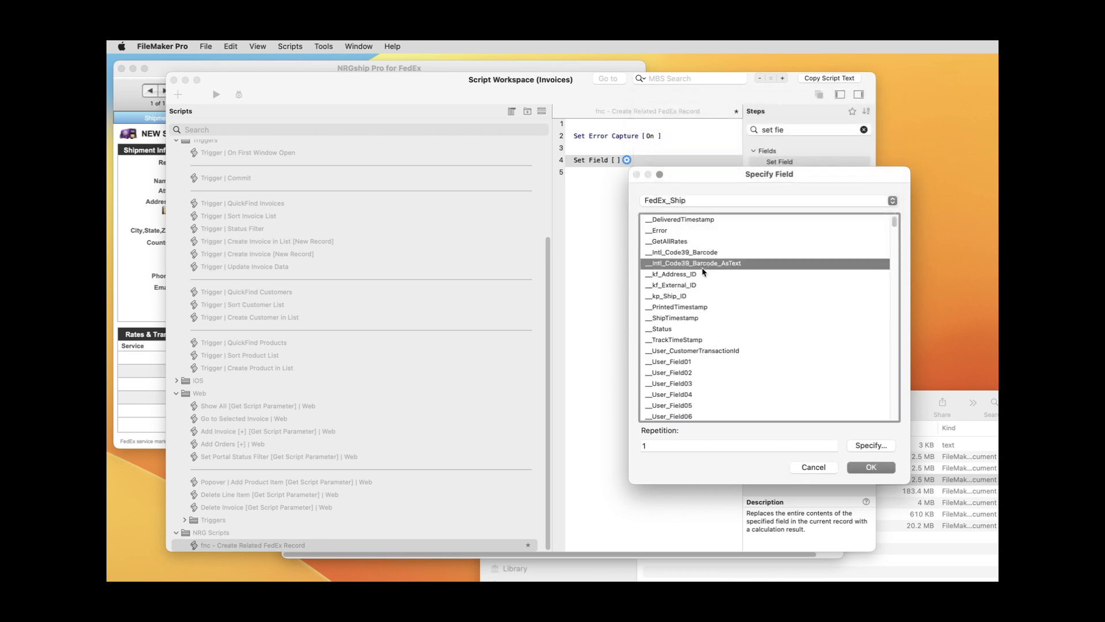
pyautogui.press('d')
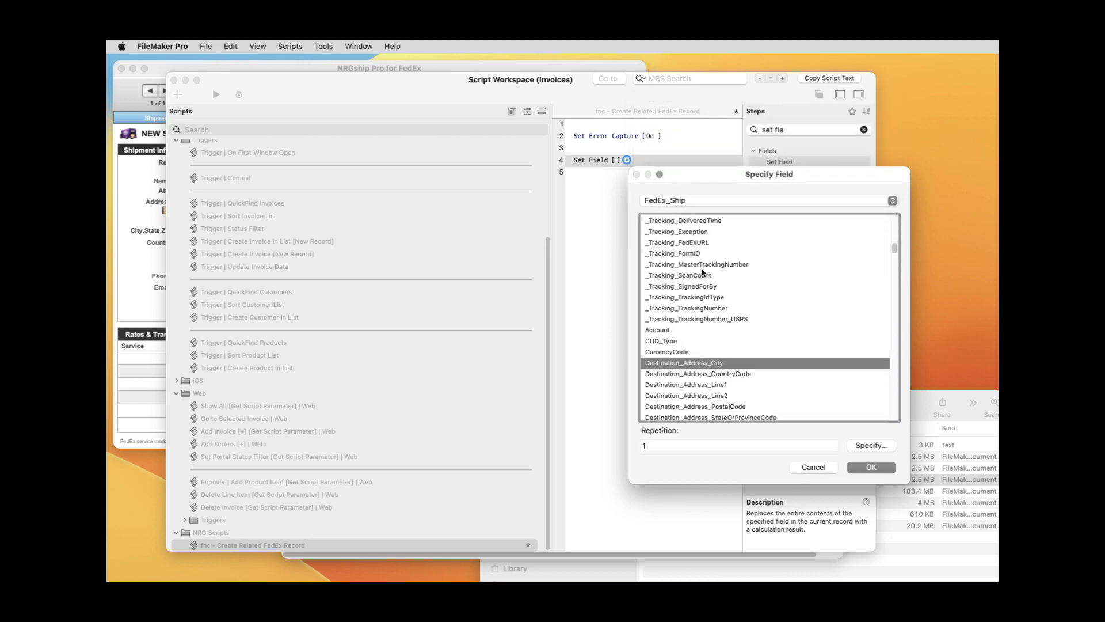
pyautogui.scroll(-4, 702, 272)
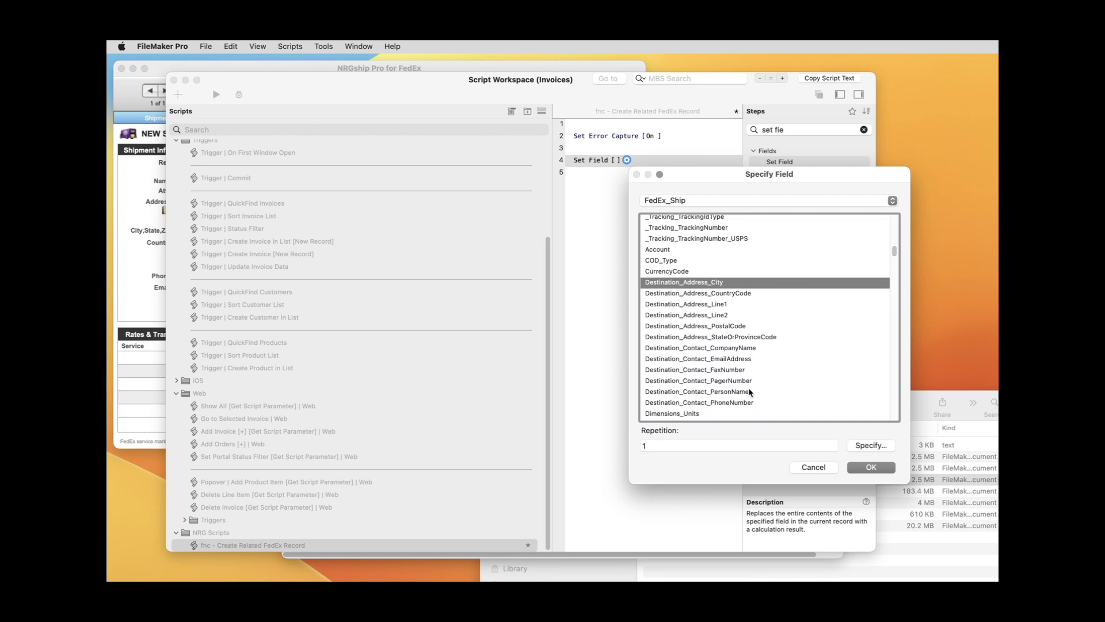
pyautogui.click(745, 349)
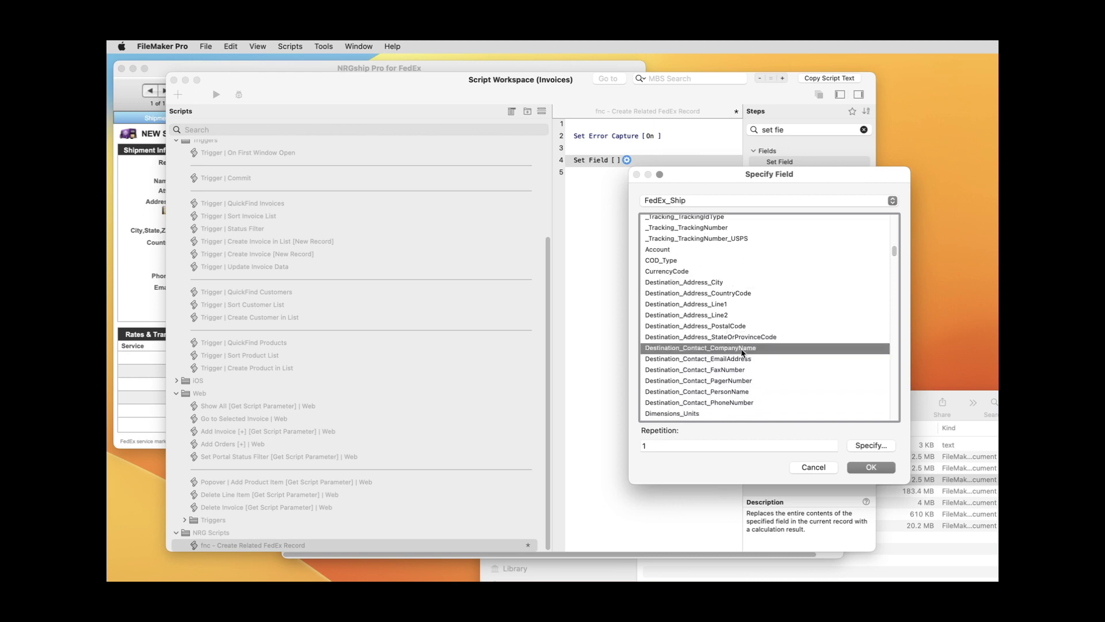
pyautogui.click(871, 467)
# Set the calculated result of the Destination_Contact_CompanyName step to Invoices::Company
pyautogui.click(804, 199)
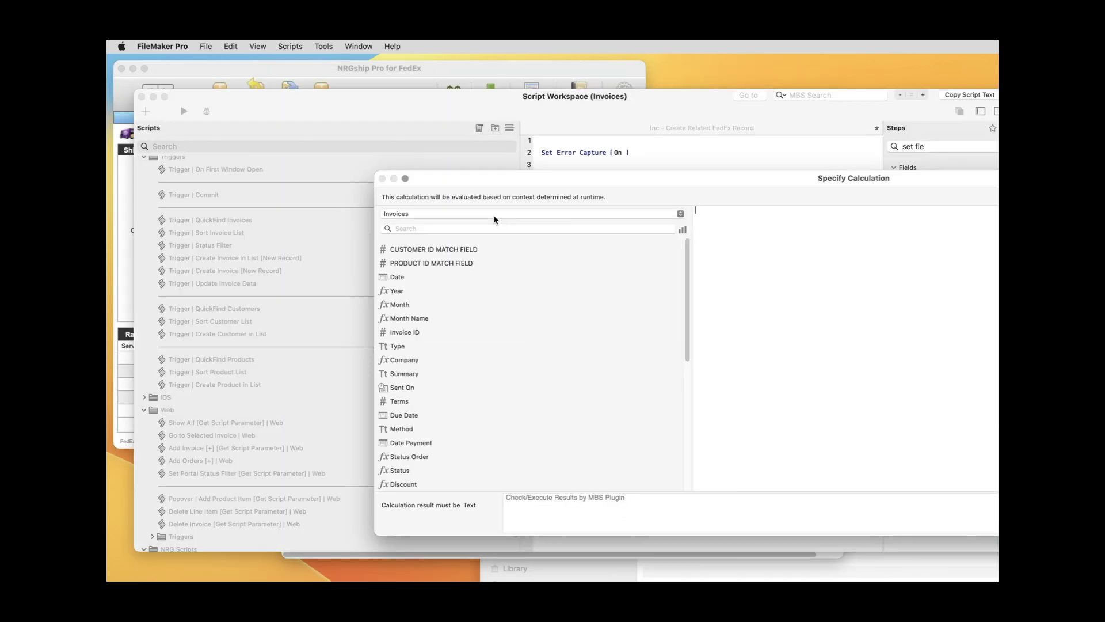
pyautogui.doubleClick(408, 361)
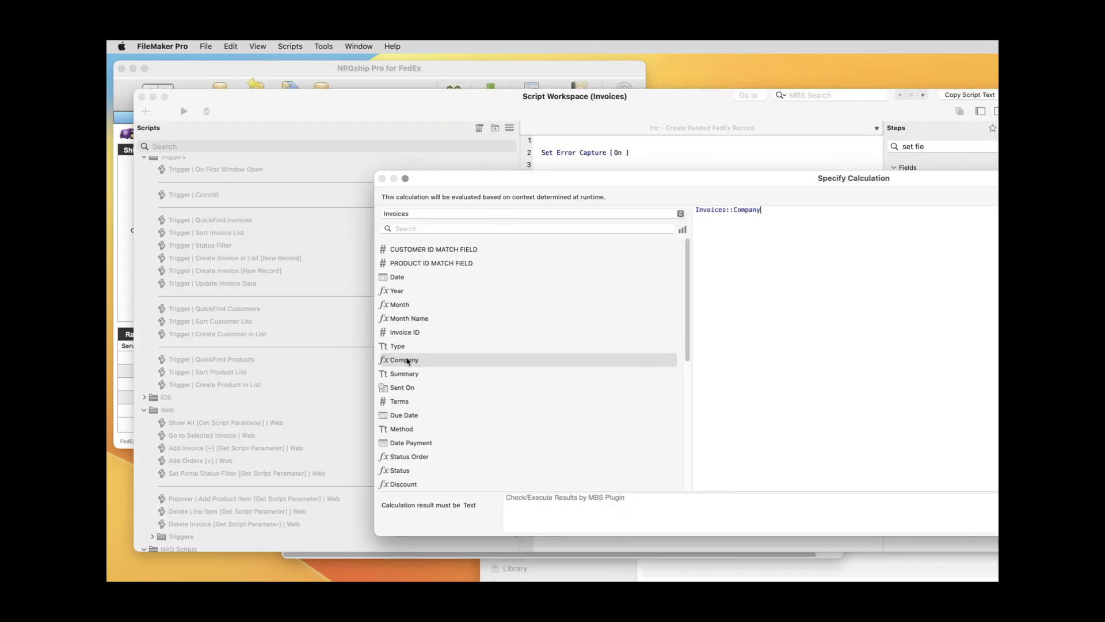
pyautogui.press('Return')
# Duplicate the company name Set Field step and retarget the copy to FedEx_Ship::Destination_Address_Line1
pyautogui.press('super+d')
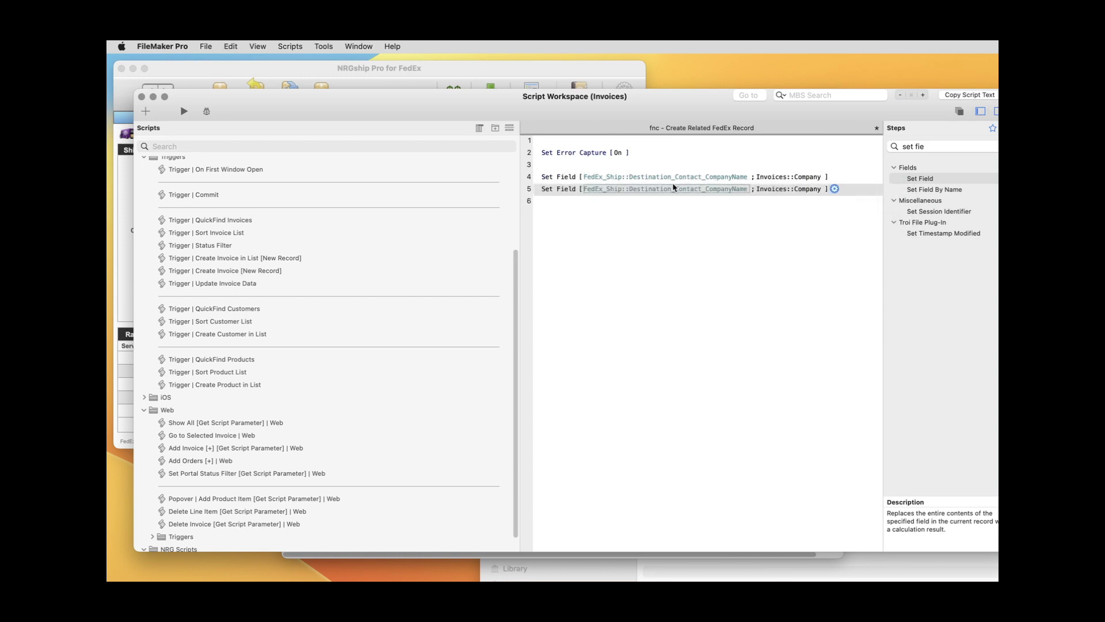
pyautogui.click(703, 190)
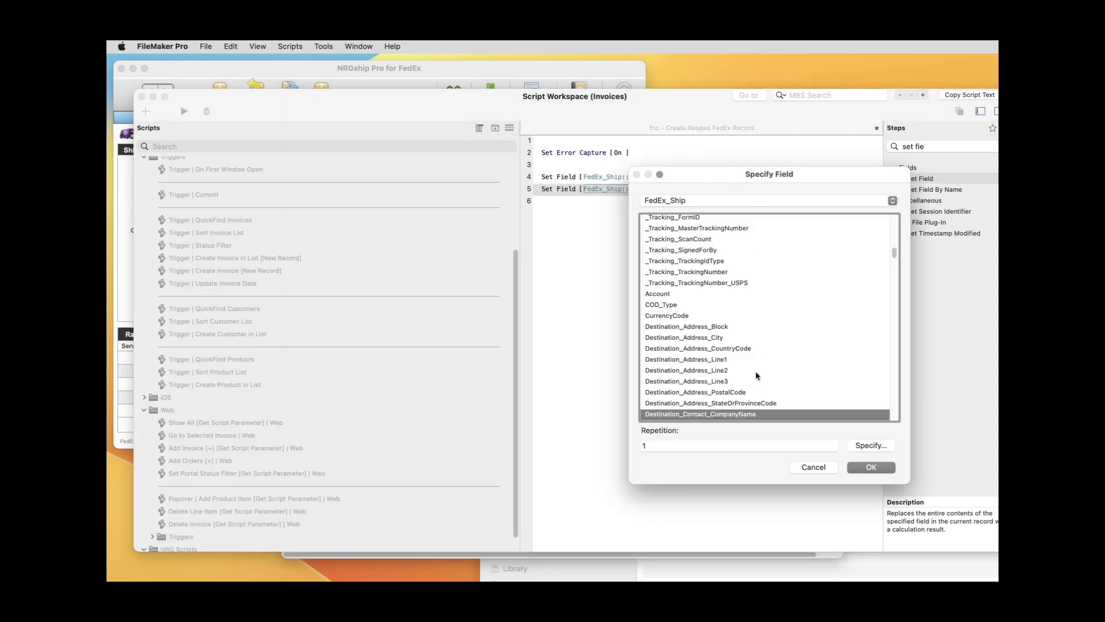
pyautogui.click(727, 360)
pyautogui.click(871, 467)
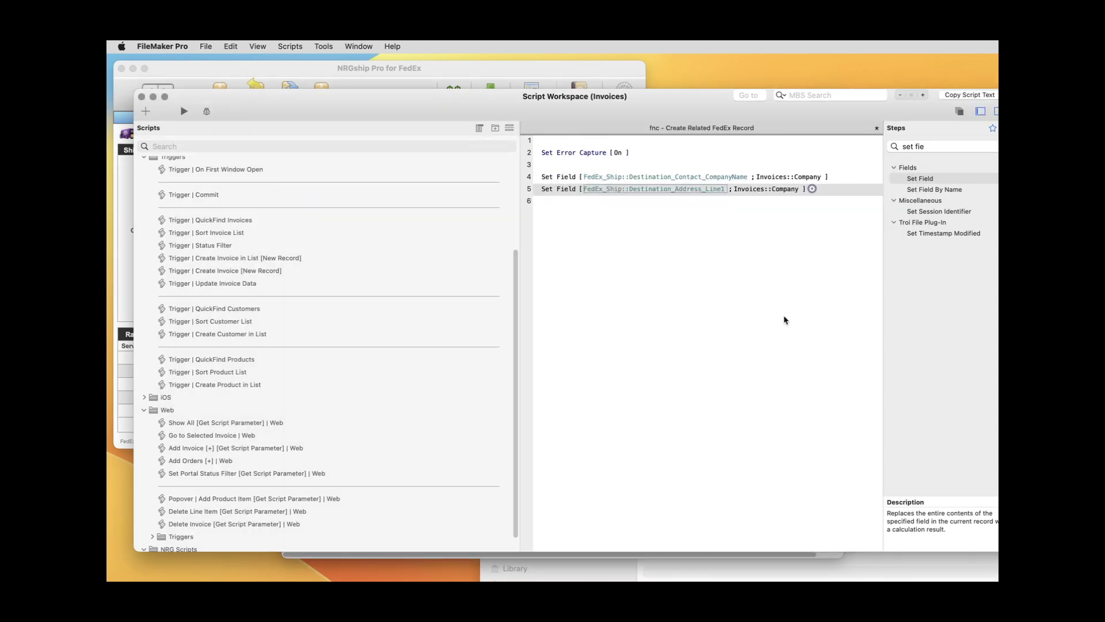
# Duplicate the Destination_Address_Line1 step and retarget the copy to FedEx_Ship::Destination_Address_Line2
pyautogui.press('super+d')
pyautogui.click(705, 204)
pyautogui.scroll(-3, 690, 418)
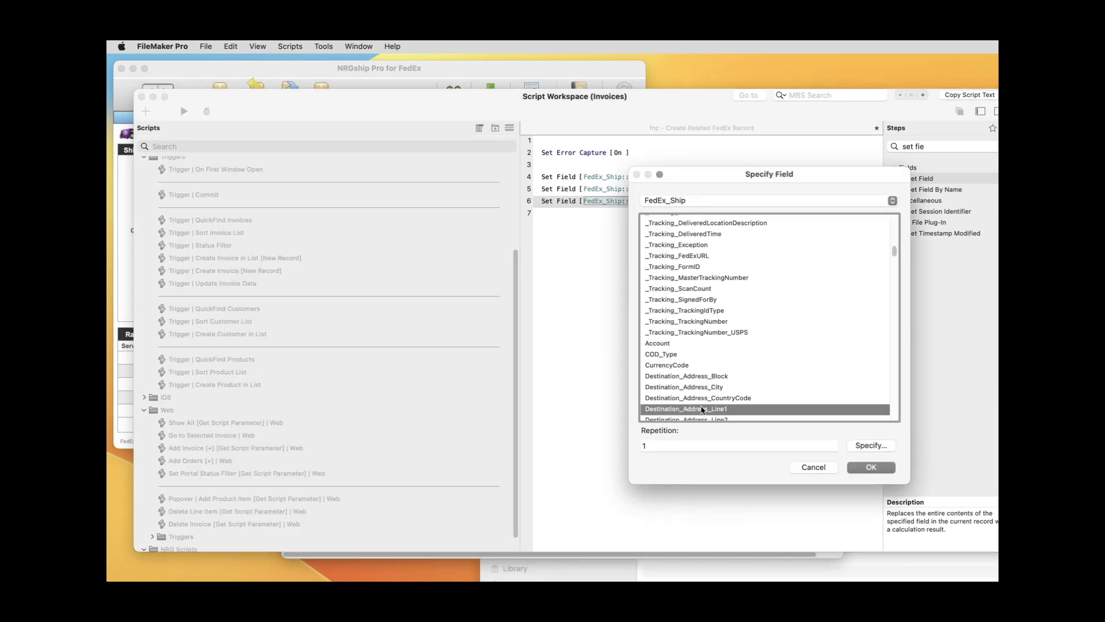
pyautogui.doubleClick(691, 395)
# Set the Destination_Address_Line1 step's calculation to Customers::Address 1 Shipping, copying the expression for reuse
pyautogui.click(766, 200)
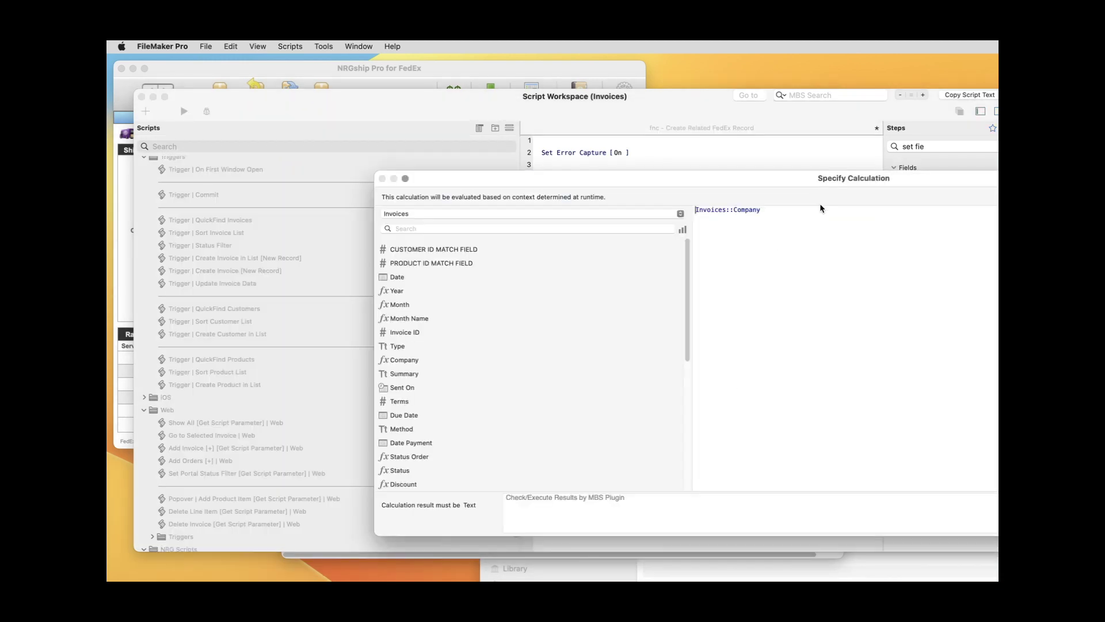
pyautogui.click(514, 214)
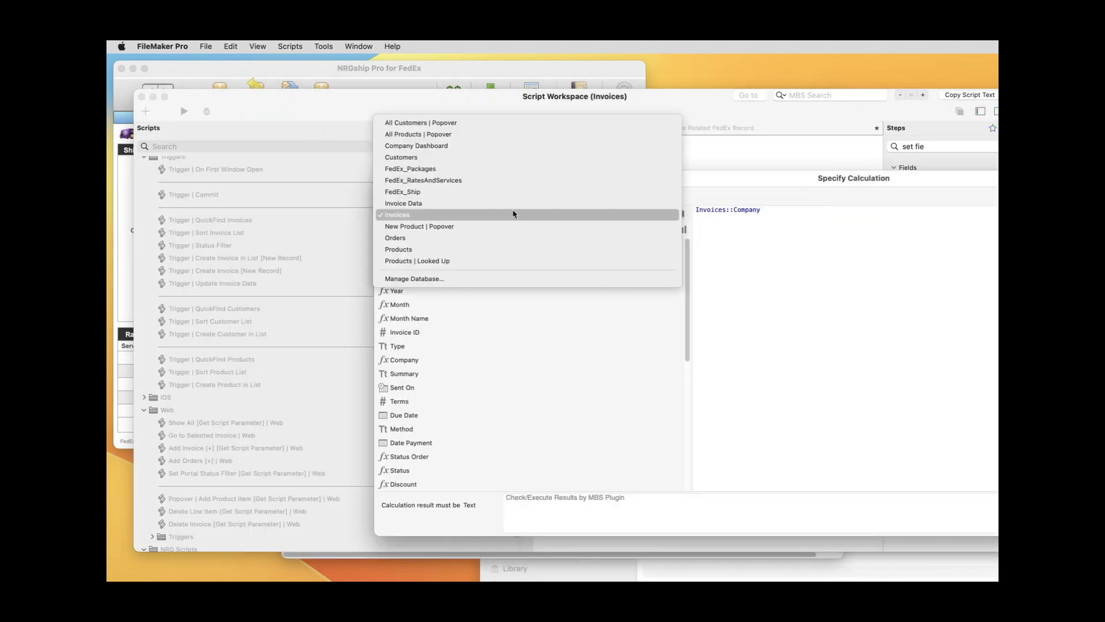
pyautogui.click(517, 157)
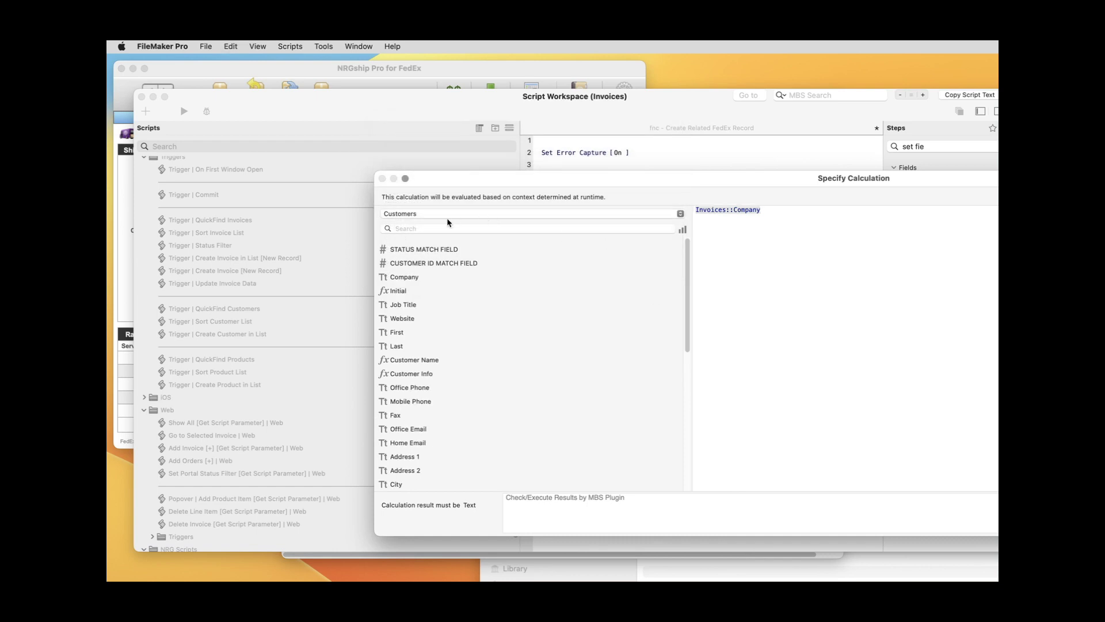
pyautogui.click(461, 229)
pyautogui.write('ship')
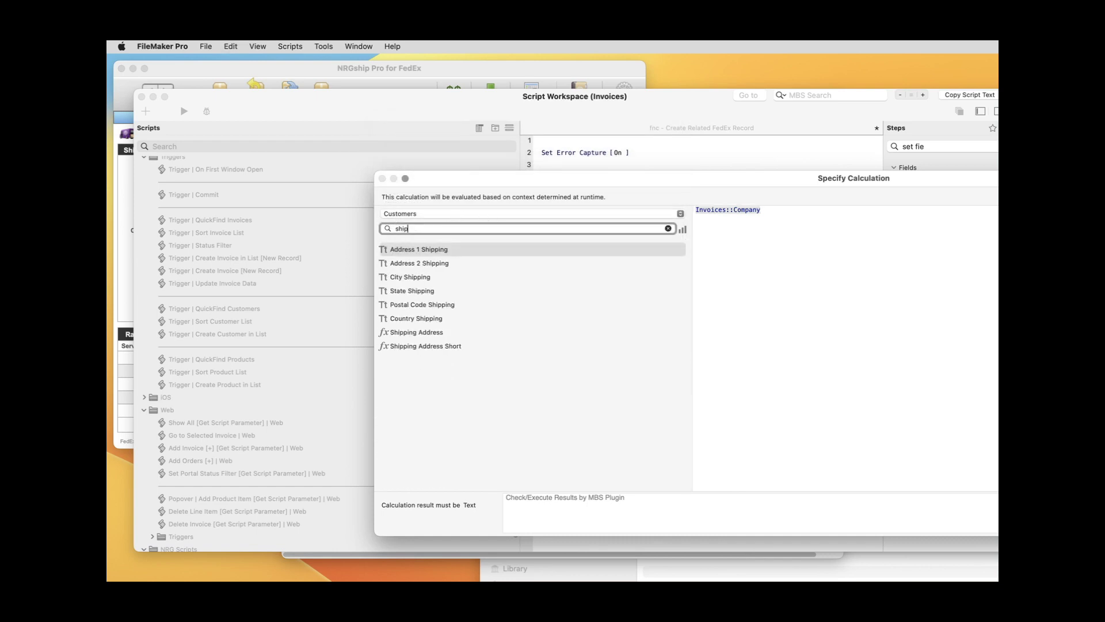
pyautogui.doubleClick(433, 253)
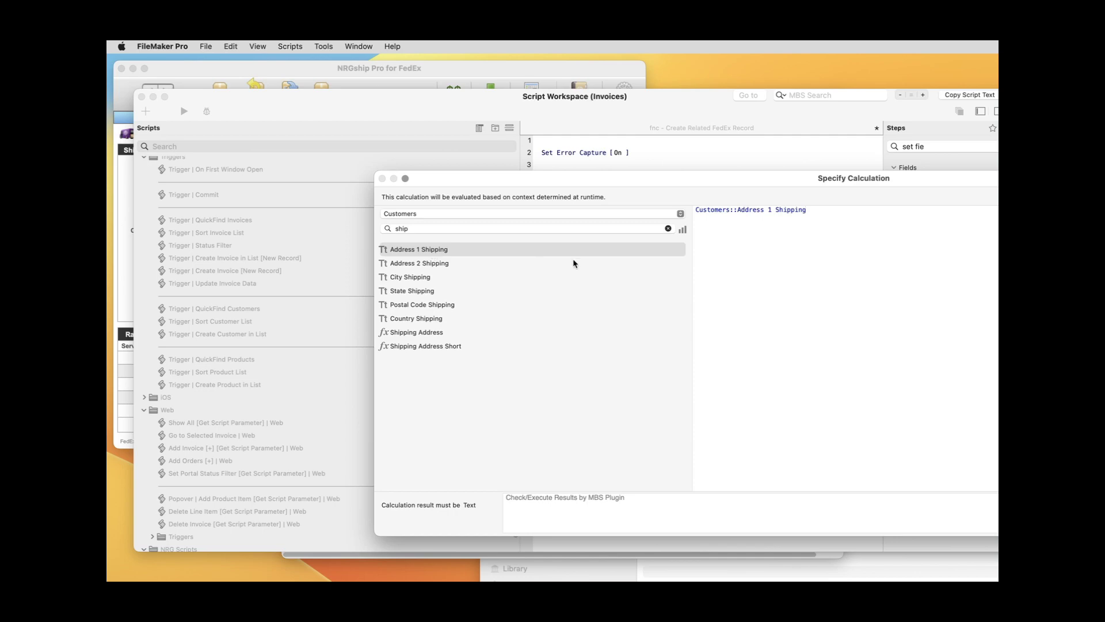
pyautogui.press('super+a')
pyautogui.press('super+c')
pyautogui.press('Return')
# Reuse the copied expression for the Destination_Address_Line2 step, changing it to Customers::Address 2 Shipping
pyautogui.doubleClick(764, 202)
pyautogui.press('super+a')
pyautogui.press('super+v')
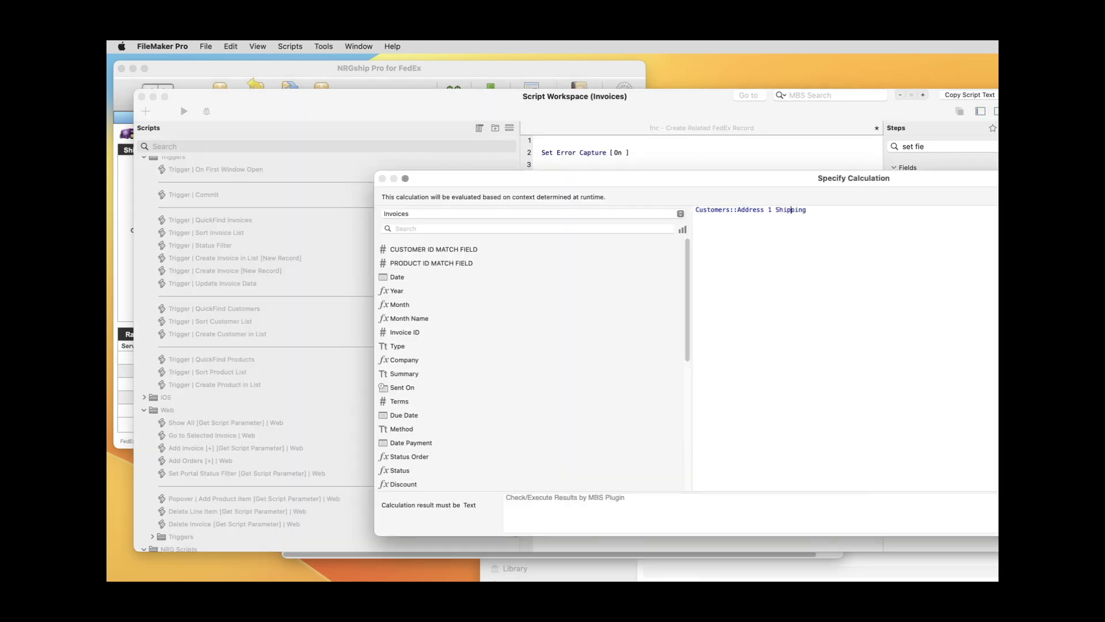
pyautogui.press('BackSpace')
pyautogui.write('2')
pyautogui.press('Return')
# Duplicate the Destination_Address_Line2 step and retarget the copy to FedEx_Ship::Destination_Address_City
pyautogui.press('super+d')
pyautogui.doubleClick(701, 213)
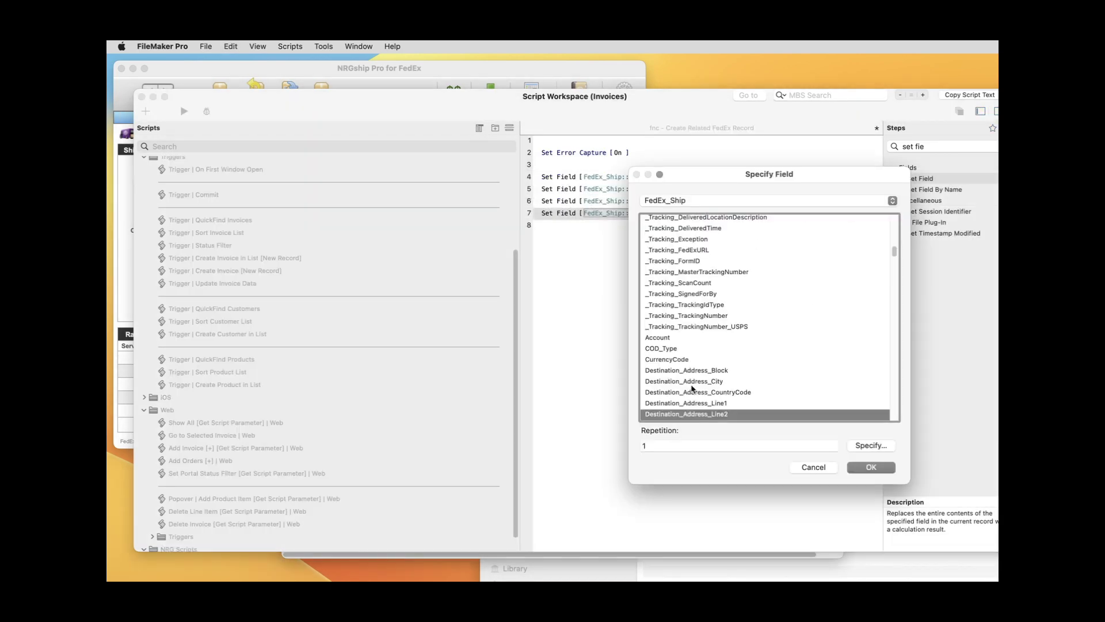
pyautogui.scroll(-5, 702, 390)
pyautogui.scroll(-2, 715, 390)
pyautogui.doubleClick(710, 305)
# Duplicate the Destination_Address_City step and retarget the copy to FedEx_Ship::Destination_Address_StateOrProvinceCode
pyautogui.press('super+d')
pyautogui.doubleClick(708, 225)
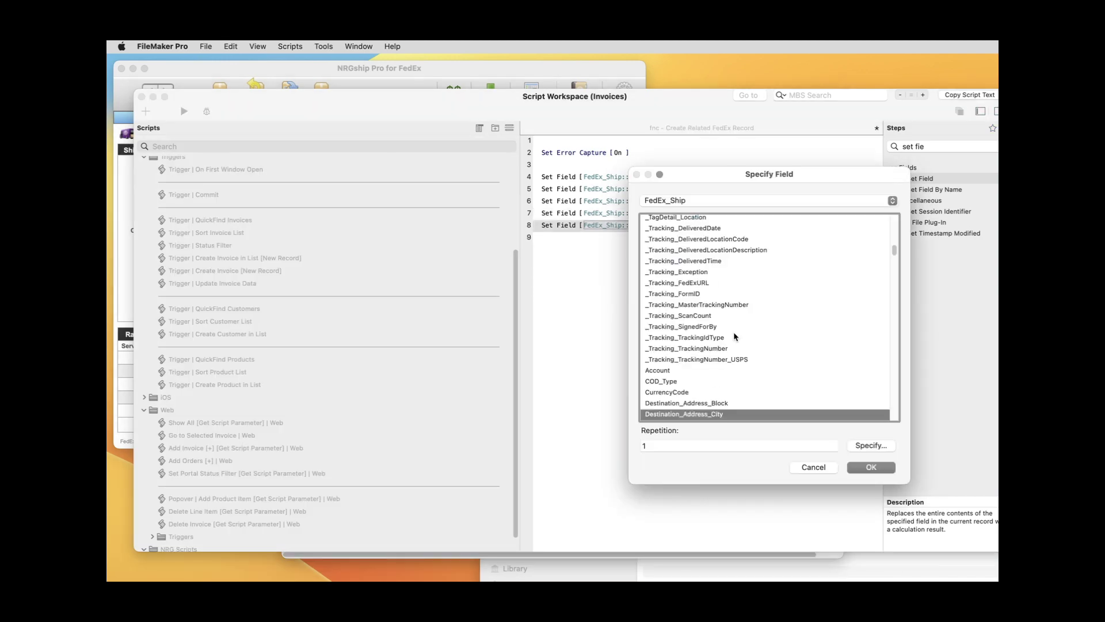
pyautogui.scroll(-4, 714, 382)
pyautogui.scroll(-4, 717, 384)
pyautogui.doubleClick(728, 361)
# Duplicate the state or province step, retarget the copy to FedEx_Ship::Destination_Address_PostalCode and save the script
pyautogui.press('super+d')
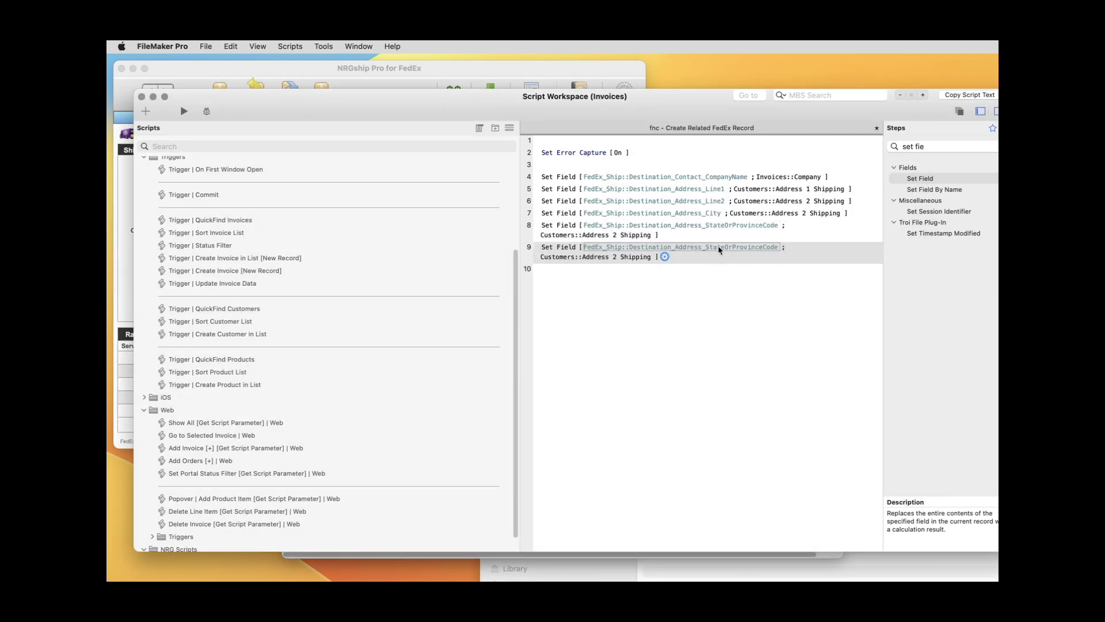
pyautogui.doubleClick(717, 249)
pyautogui.scroll(-5, 743, 396)
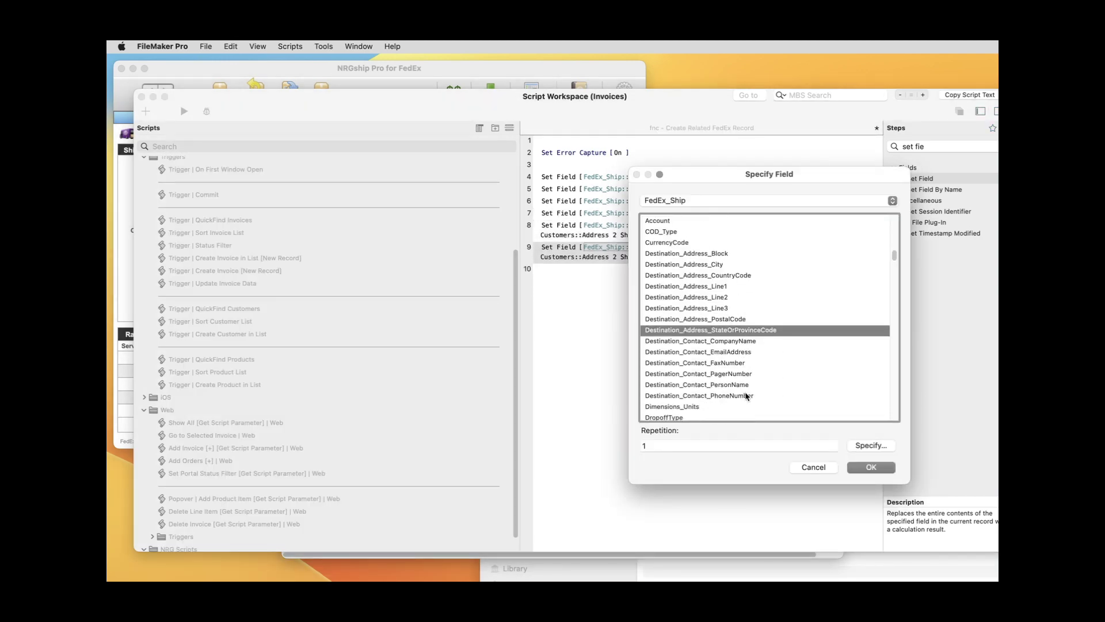
pyautogui.doubleClick(738, 321)
pyautogui.press('super+s')
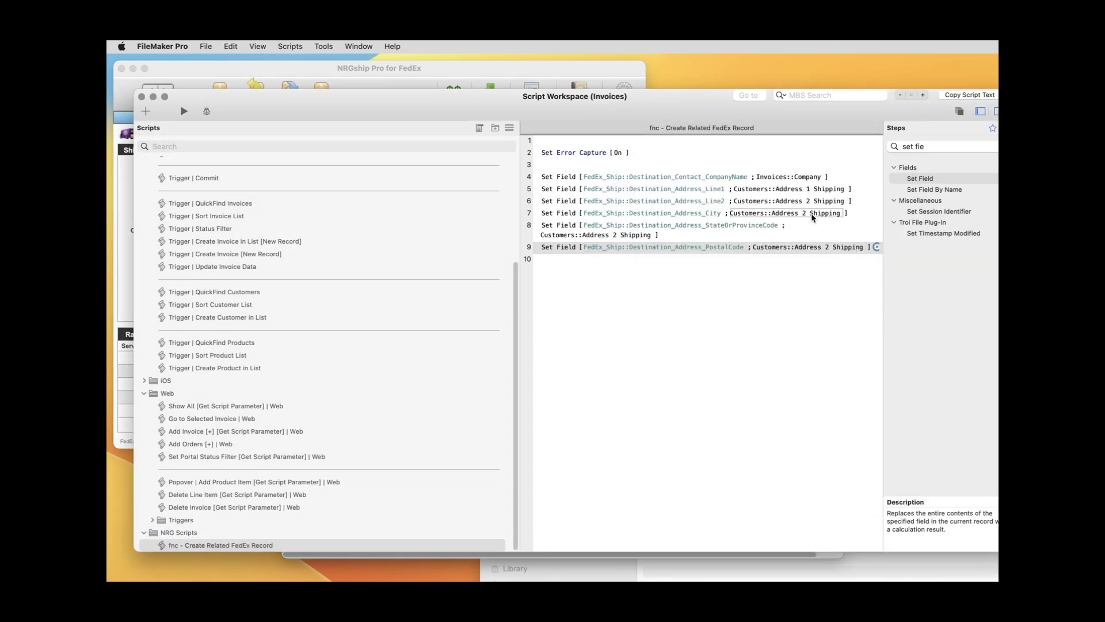
# Set the calculated result of the Destination_Address_City step to Customers::City Shipping
pyautogui.doubleClick(809, 213)
pyautogui.moveTo(739, 209); pyautogui.dragTo(748, 224)
pyautogui.write('city')
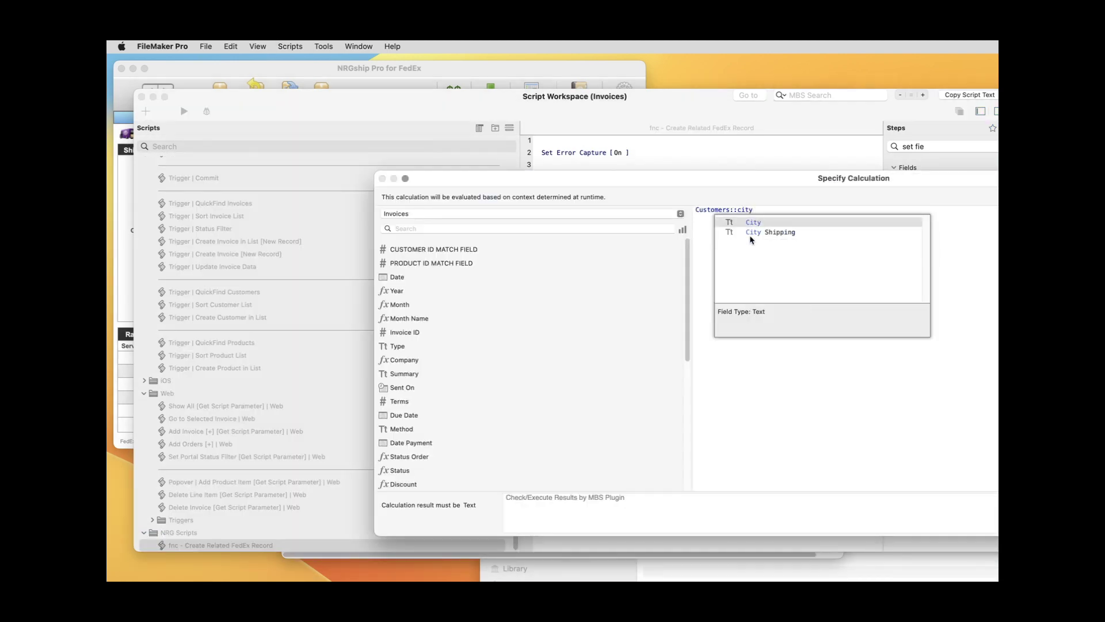
pyautogui.click(751, 232)
pyautogui.press('Return')
# Set the calculated result of the Destination_Address_StateOrProvinceCode step to Customers::State Shipping
pyautogui.doubleClick(632, 240)
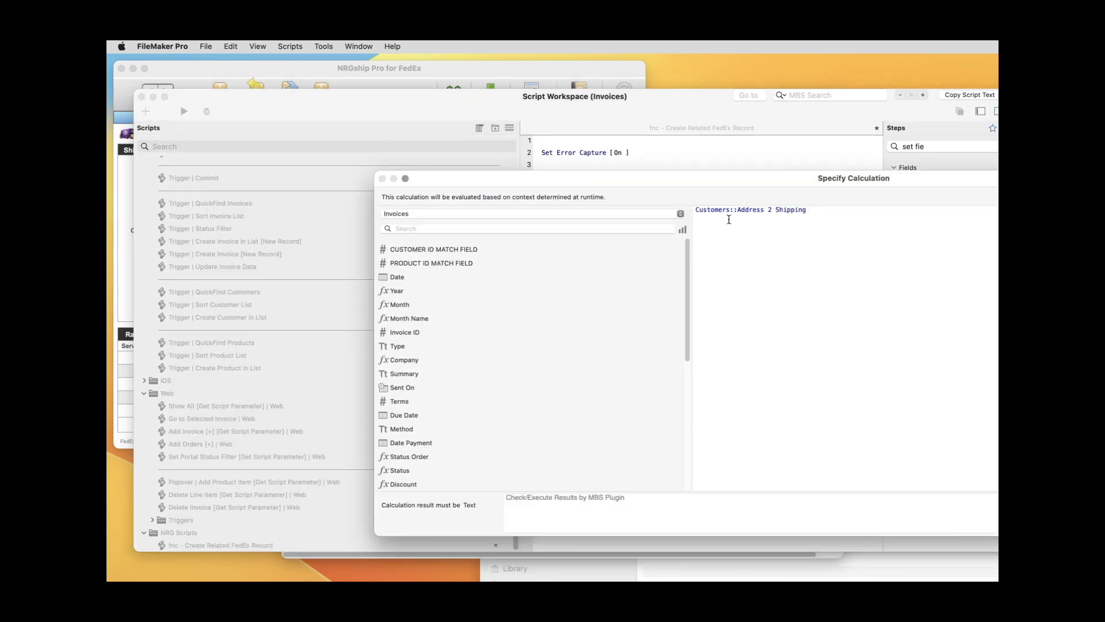
pyautogui.moveTo(738, 210); pyautogui.dragTo(742, 221)
pyautogui.write('sta')
pyautogui.click(760, 233)
pyautogui.press('Return')
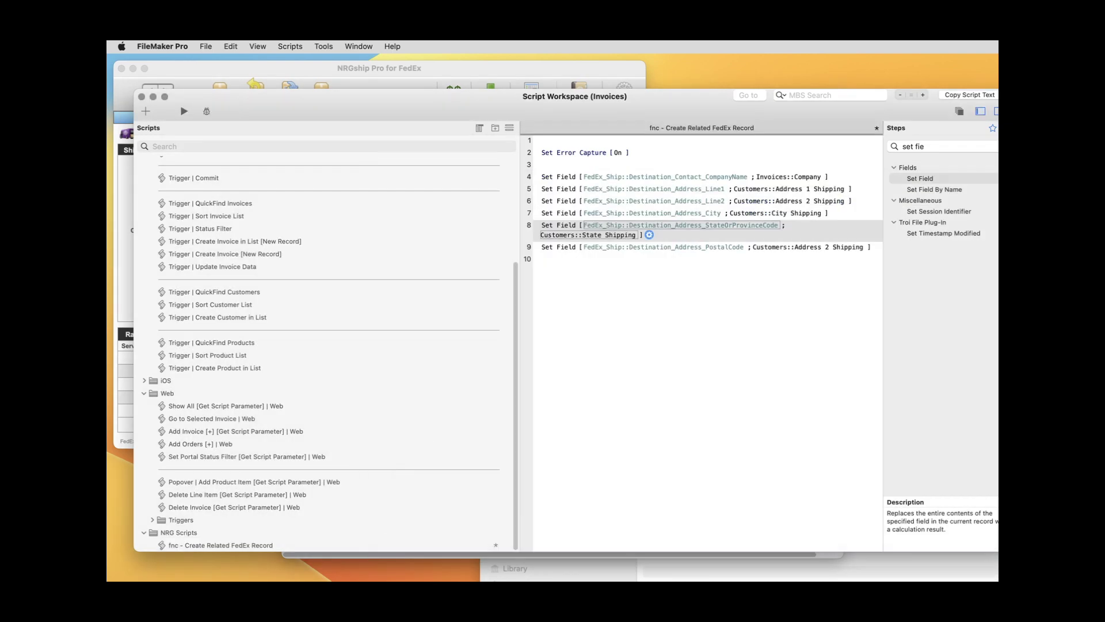
# Set the calculated result of the Destination_Address_PostalCode step to Customers::Postal Code Shipping
pyautogui.doubleClick(797, 247)
pyautogui.moveTo(738, 209); pyautogui.dragTo(751, 223)
pyautogui.write('pos')
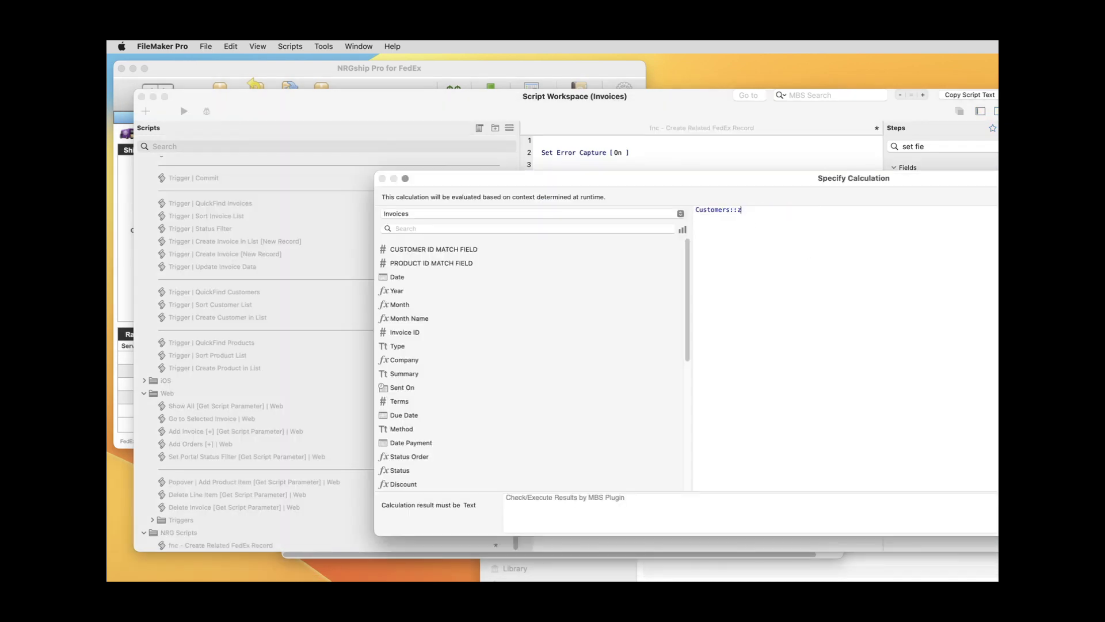
pyautogui.click(784, 232)
pyautogui.press('Return')
# Duplicate the postal code Set Field step and retarget the copy to FedEx_Ship::Destination_Contact_PhoneNumber
pyautogui.press('super+d')
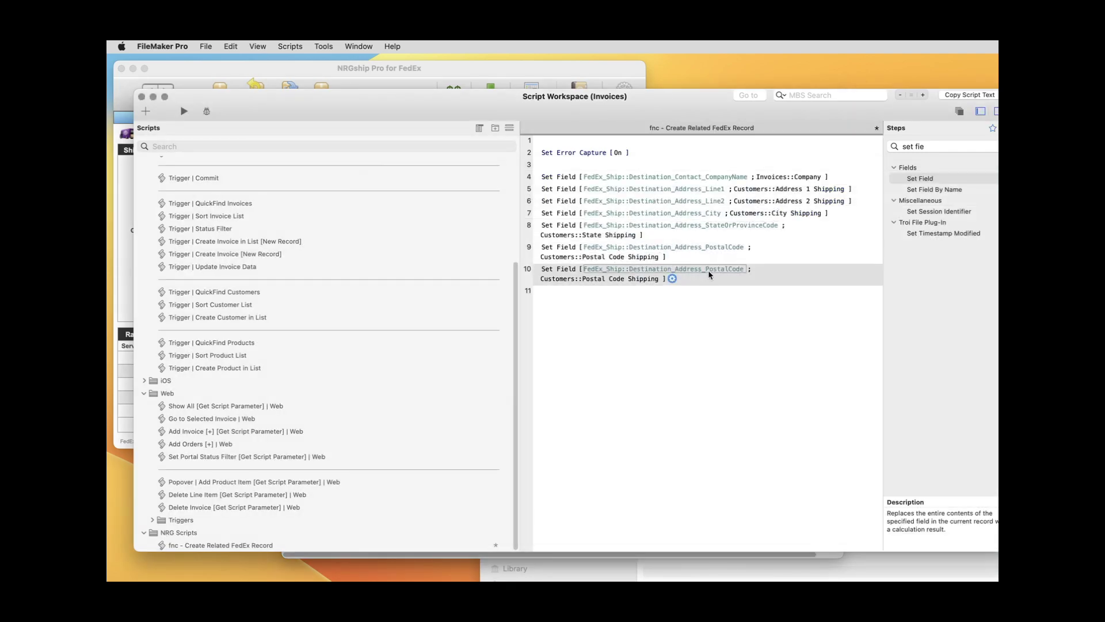
pyautogui.doubleClick(733, 272)
pyautogui.scroll(-5, 690, 392)
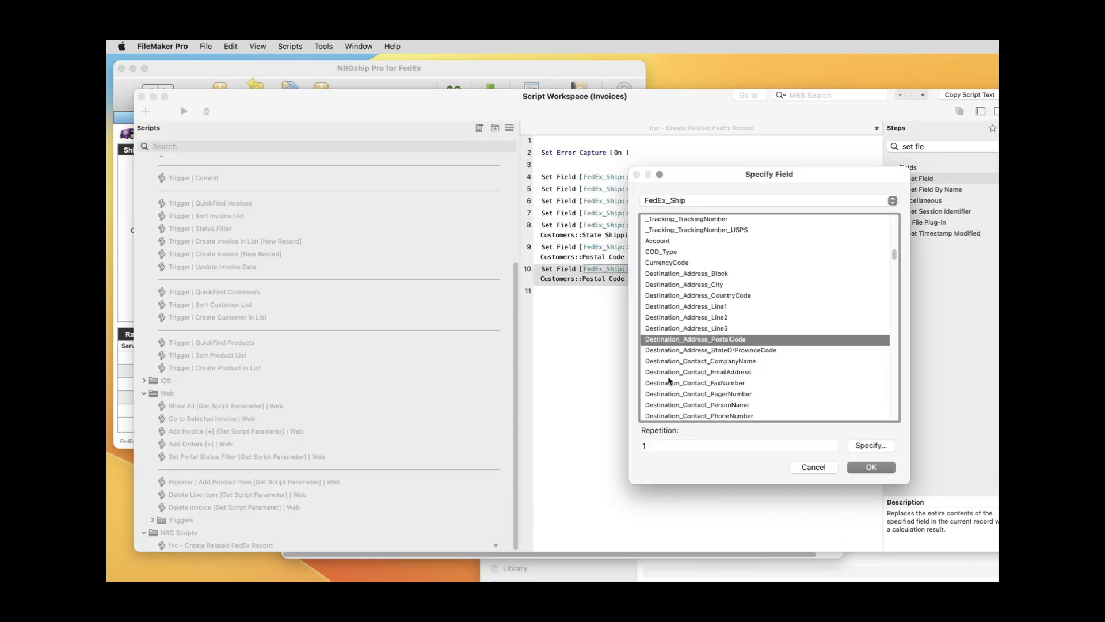
pyautogui.doubleClick(729, 400)
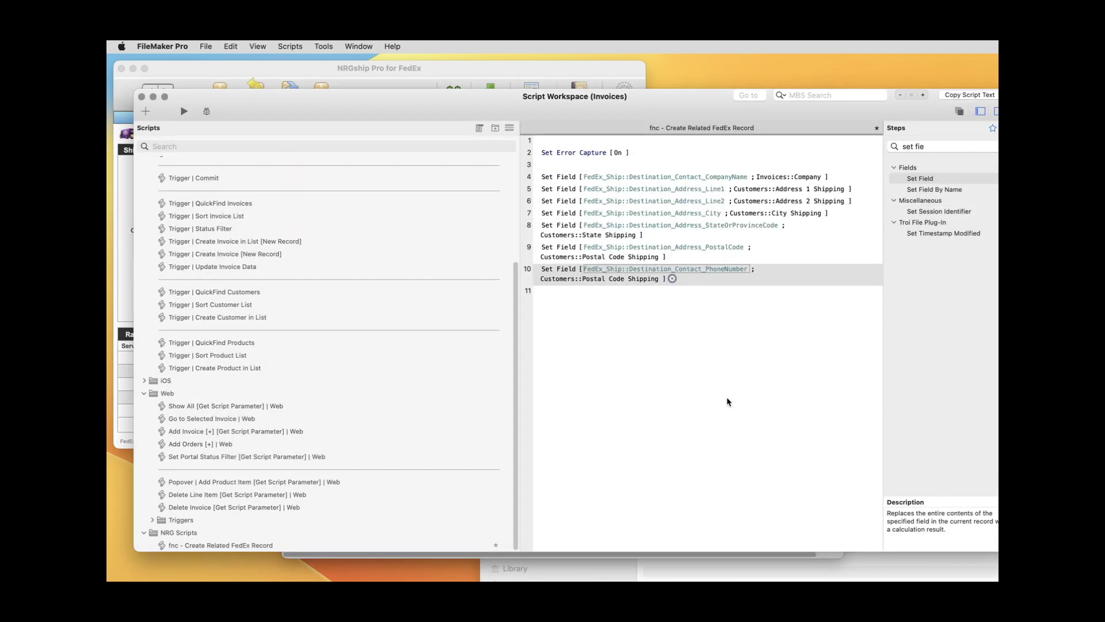
# Duplicate the phone number step, retarget the copy to FedEx_Ship::Destination_Contact_PersonName and duplicate that step as well
pyautogui.press('super+d')
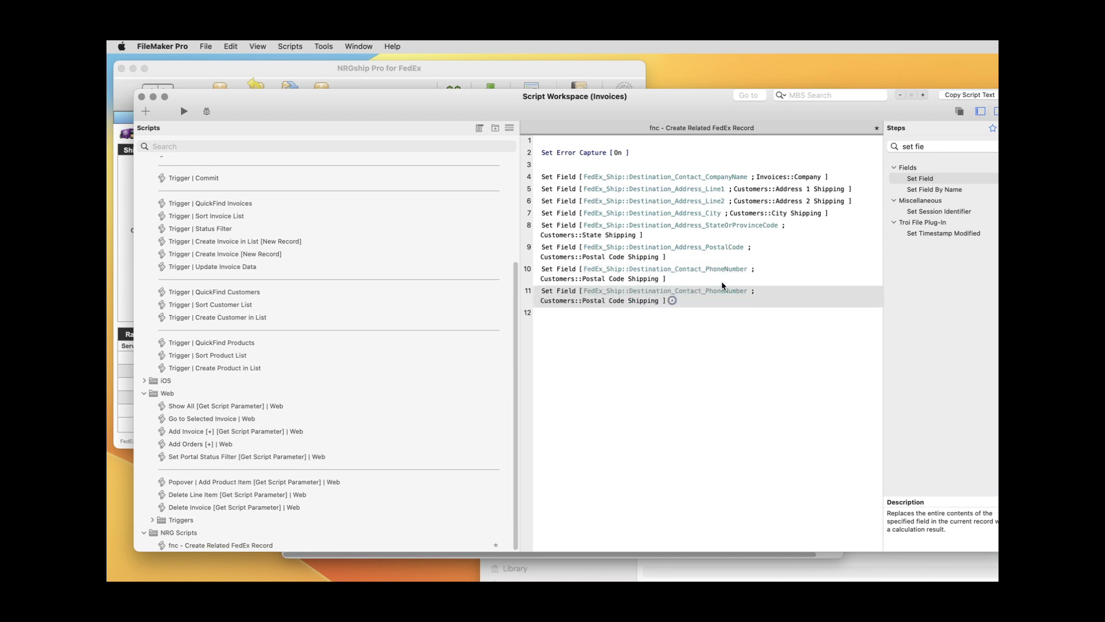
pyautogui.doubleClick(728, 289)
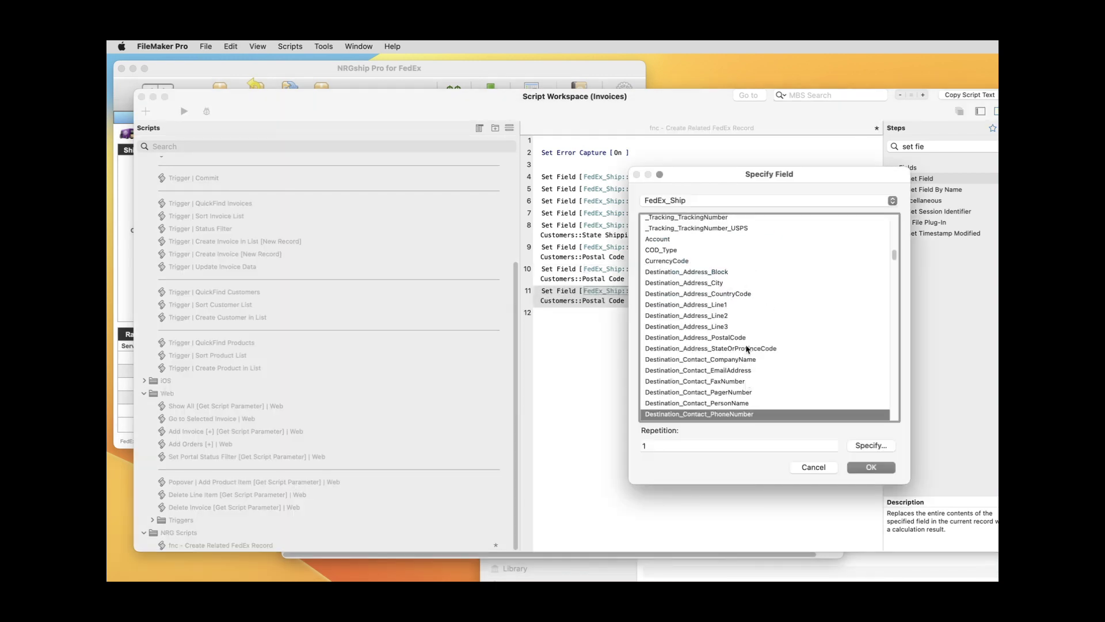
pyautogui.scroll(-2, 756, 350)
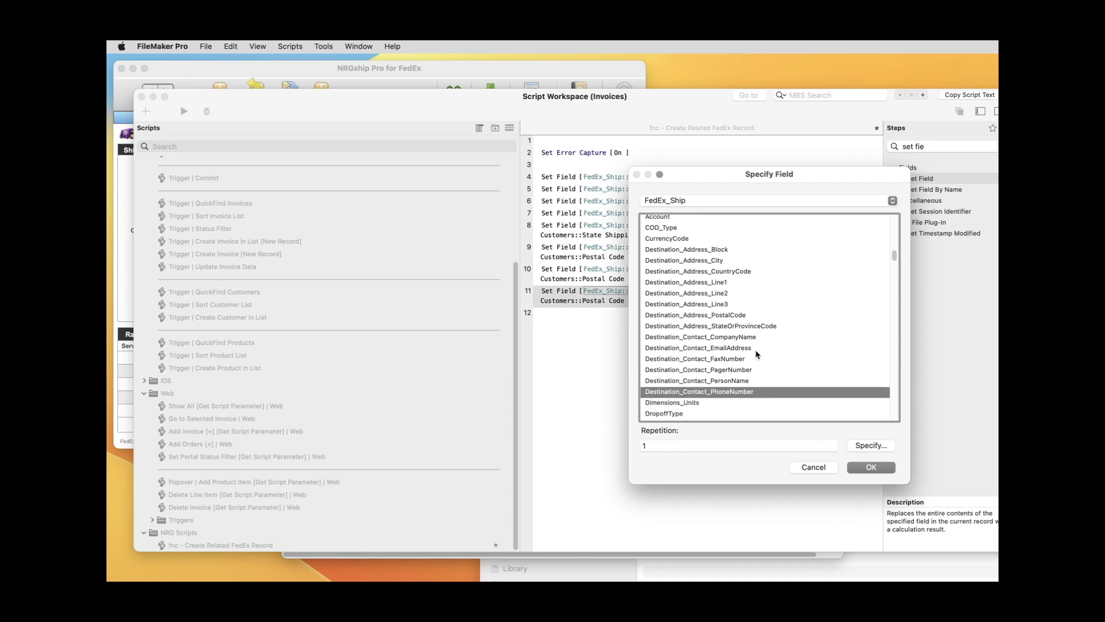
pyautogui.click(743, 371)
pyautogui.doubleClick(743, 370)
pyautogui.press('super+d')
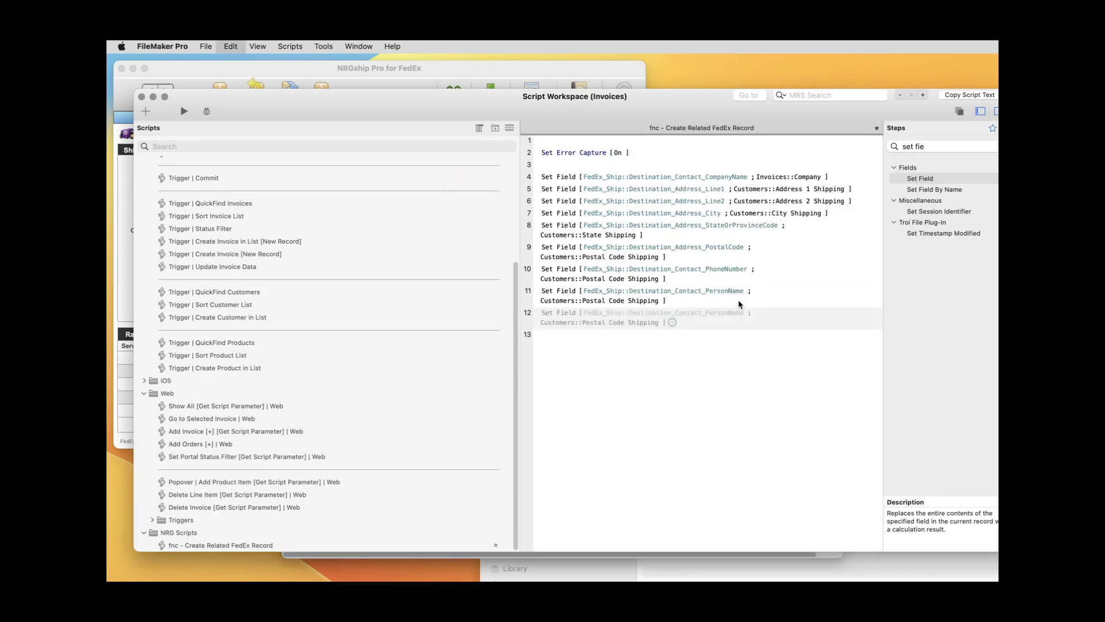
# Retarget the last Set Field step to FedEx_Ship::Destination_Contact_EmailAddress and set its calculated result to Customers::Office Email
pyautogui.doubleClick(730, 313)
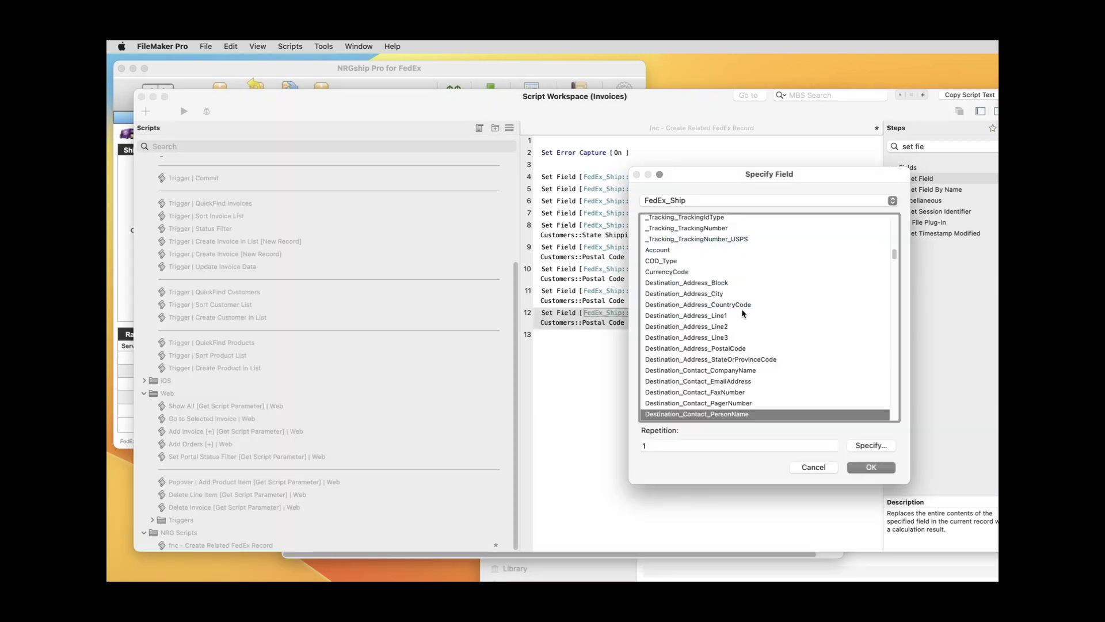
pyautogui.doubleClick(742, 382)
pyautogui.click(674, 323)
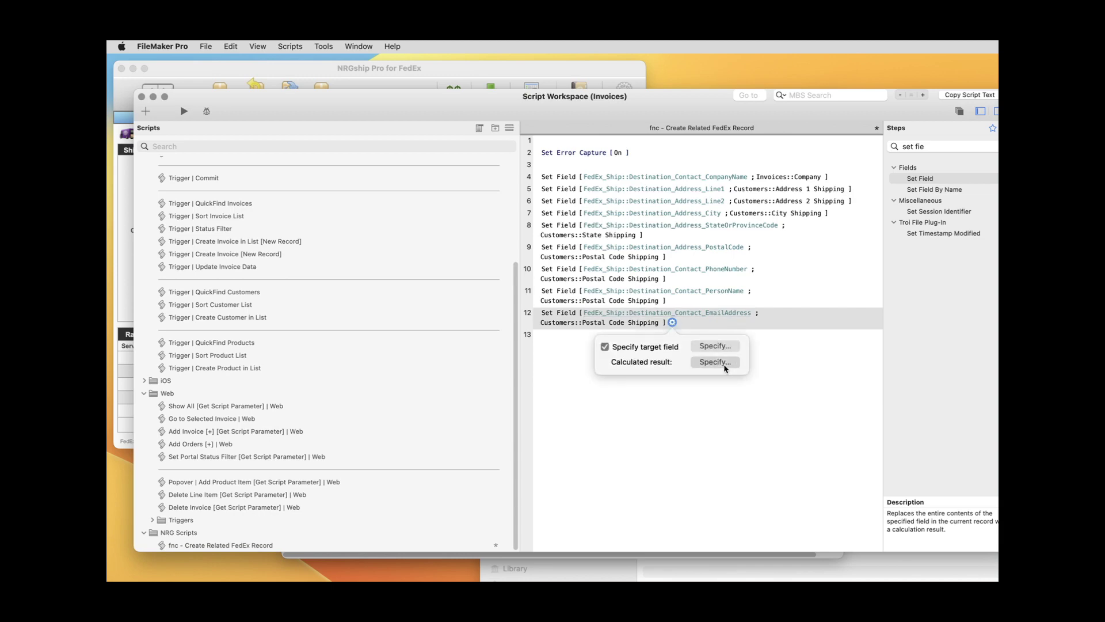
pyautogui.click(714, 367)
pyautogui.click(815, 210)
pyautogui.moveTo(815, 209); pyautogui.dragTo(738, 209)
pyautogui.write('P')
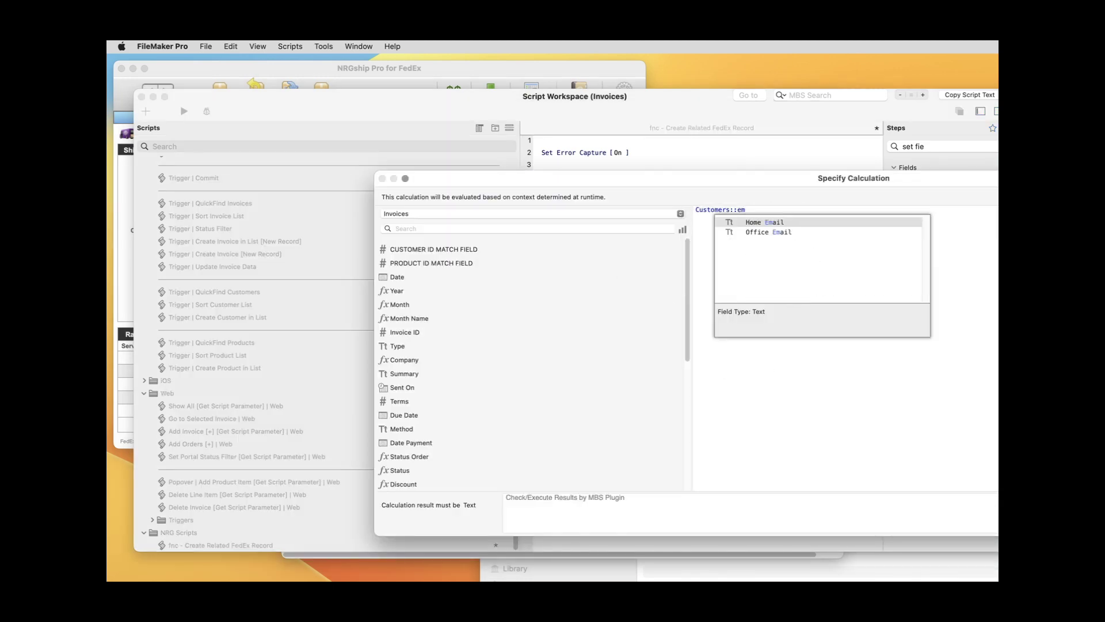
pyautogui.press('Down')
pyautogui.press('Return')
pyautogui.press('Return')
# Set the calculated result of the Destination_Contact_PhoneNumber step to Customers::Office Phone
pyautogui.doubleClick(632, 279)
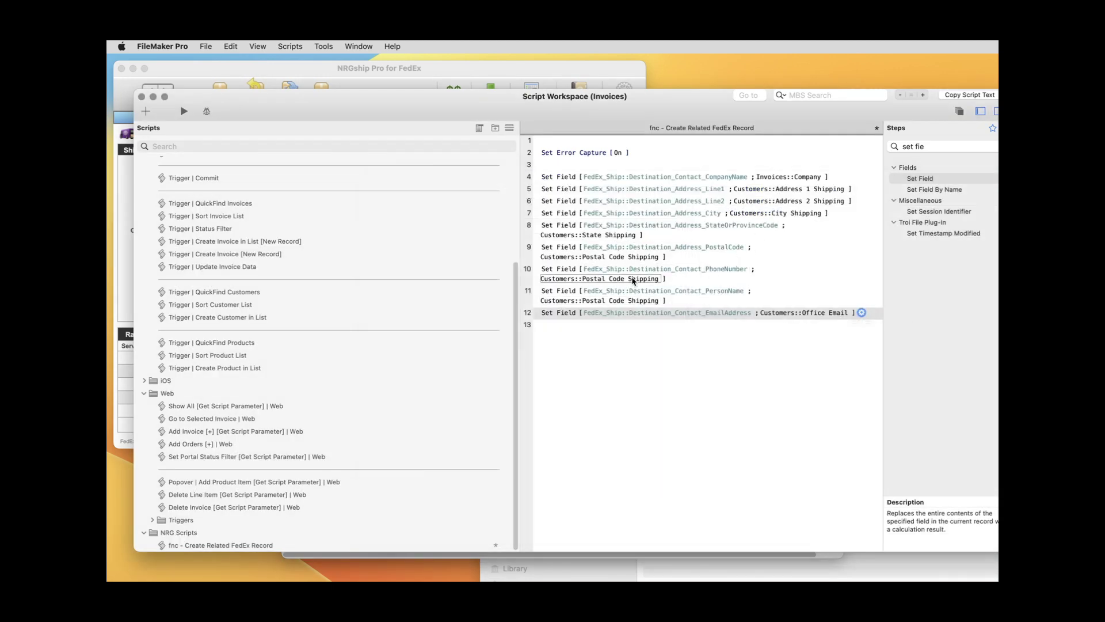
pyautogui.moveTo(737, 210); pyautogui.dragTo(759, 230)
pyautogui.write('phone')
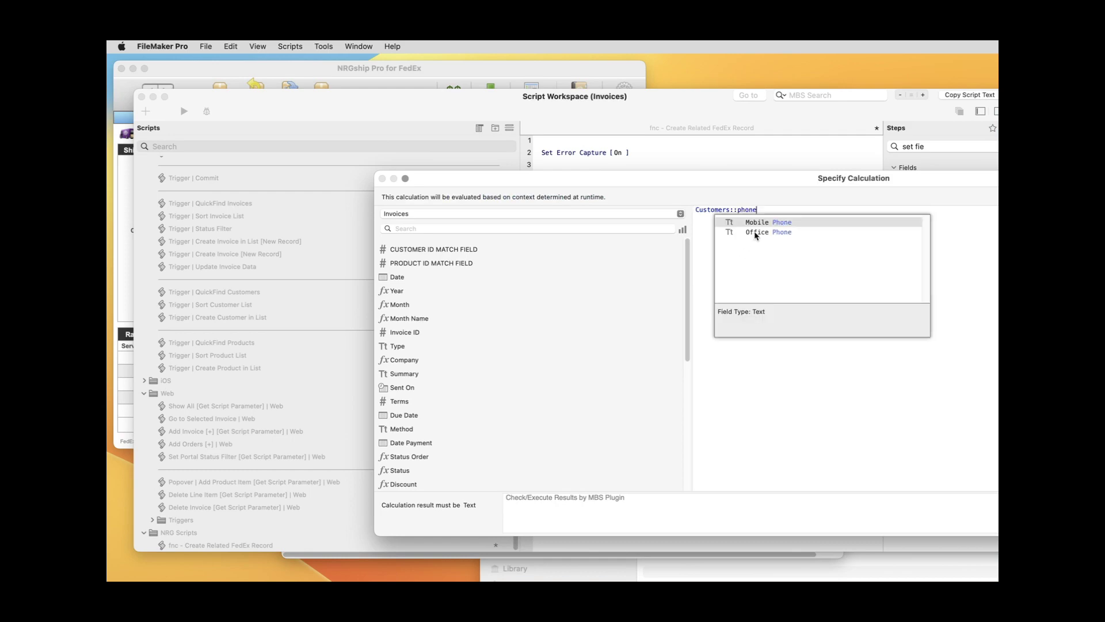
pyautogui.press('Down')
pyautogui.press('Return')
pyautogui.press('Return')
# Set the calculated result of the Destination_Contact_PersonName step to Customers::First & " " & Customers::Last
pyautogui.doubleClick(637, 293)
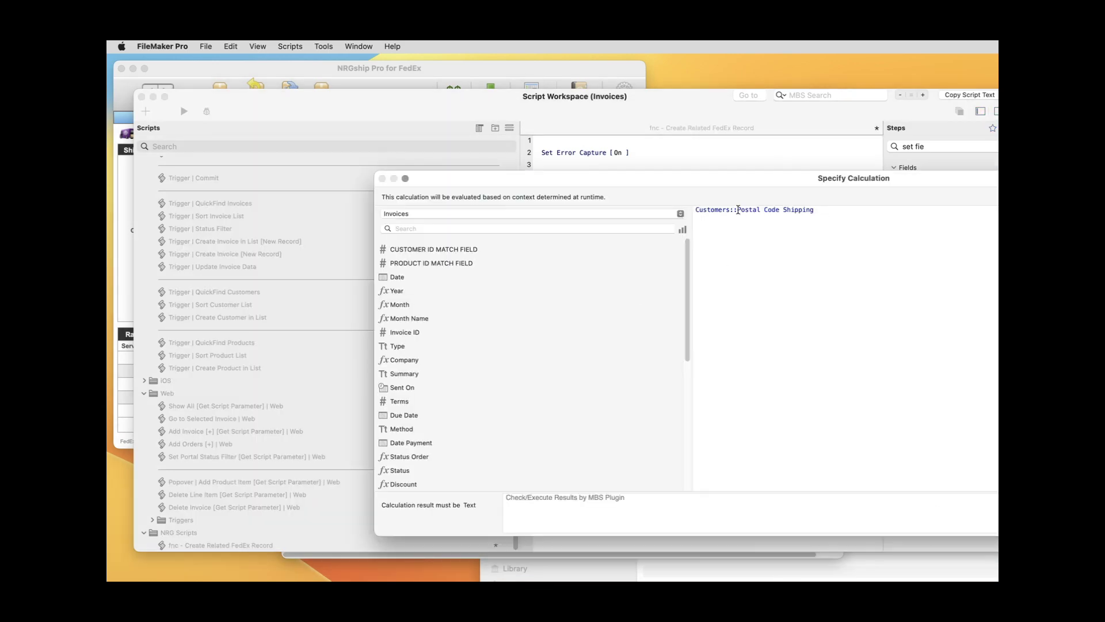
pyautogui.moveTo(738, 209); pyautogui.dragTo(817, 210)
pyautogui.write('First & " " & cutomers')
pyautogui.press('Return')
pyautogui.write('las')
pyautogui.press('Return')
pyautogui.press('Return')
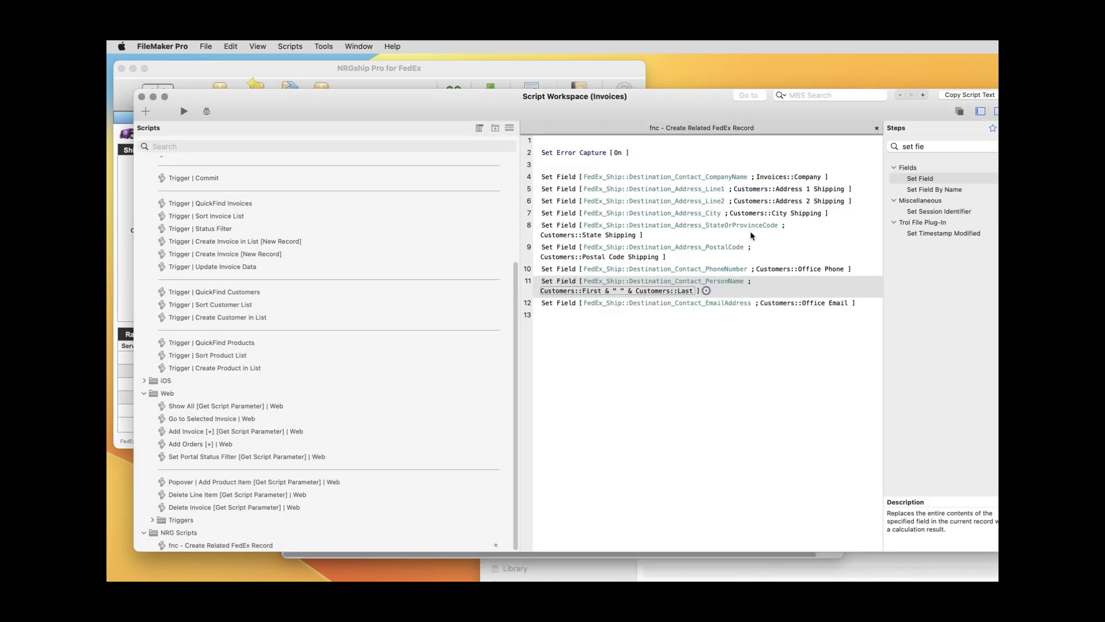
# Add a Commit Records/Requests step with the dialog off at the end of the script, after the blank line
pyautogui.click(596, 315)
pyautogui.write('comm')
pyautogui.click(933, 202)
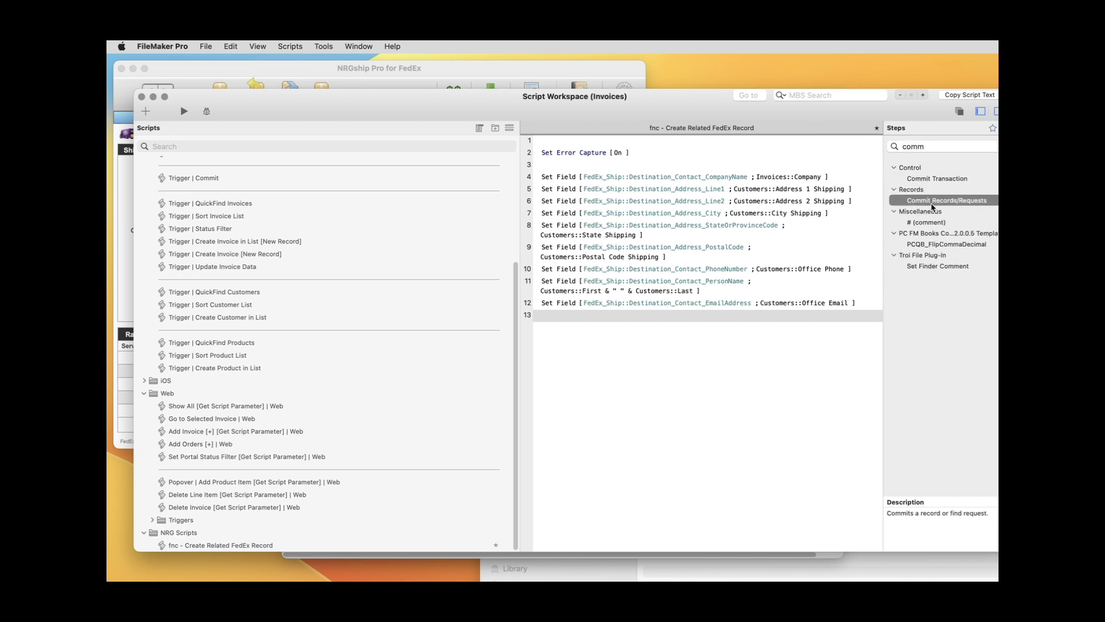
pyautogui.doubleClick(933, 202)
# Duplicate the email address Set Field step, separate the copy with a blank line and retarget it to FedEx_Ship::Service
pyautogui.click(570, 303)
pyautogui.press('super+d')
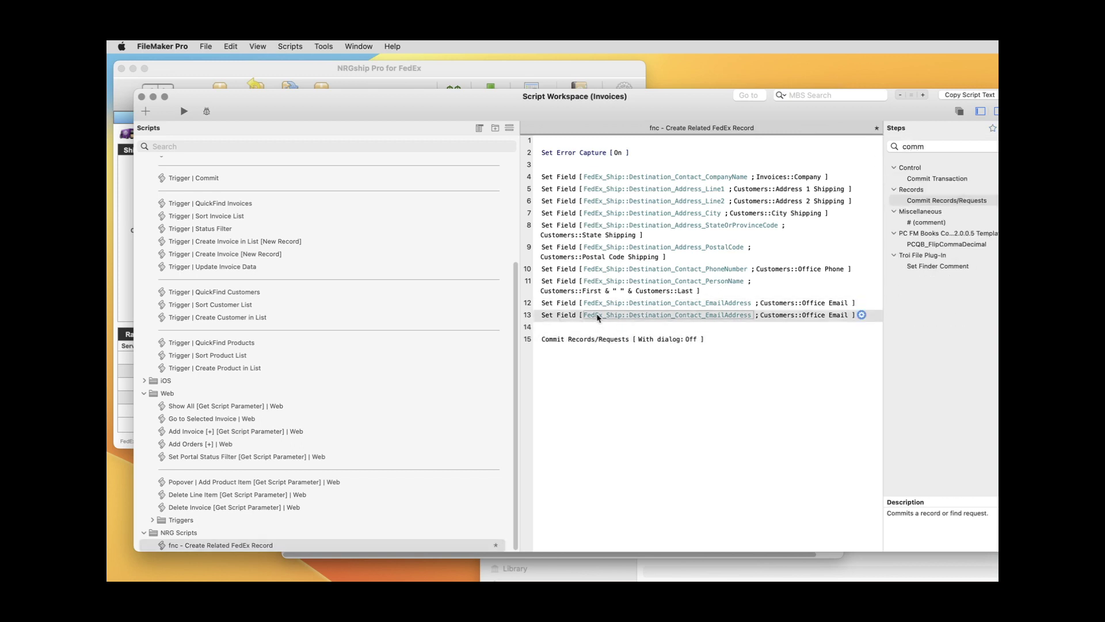
pyautogui.click(557, 307)
pyautogui.press('Return')
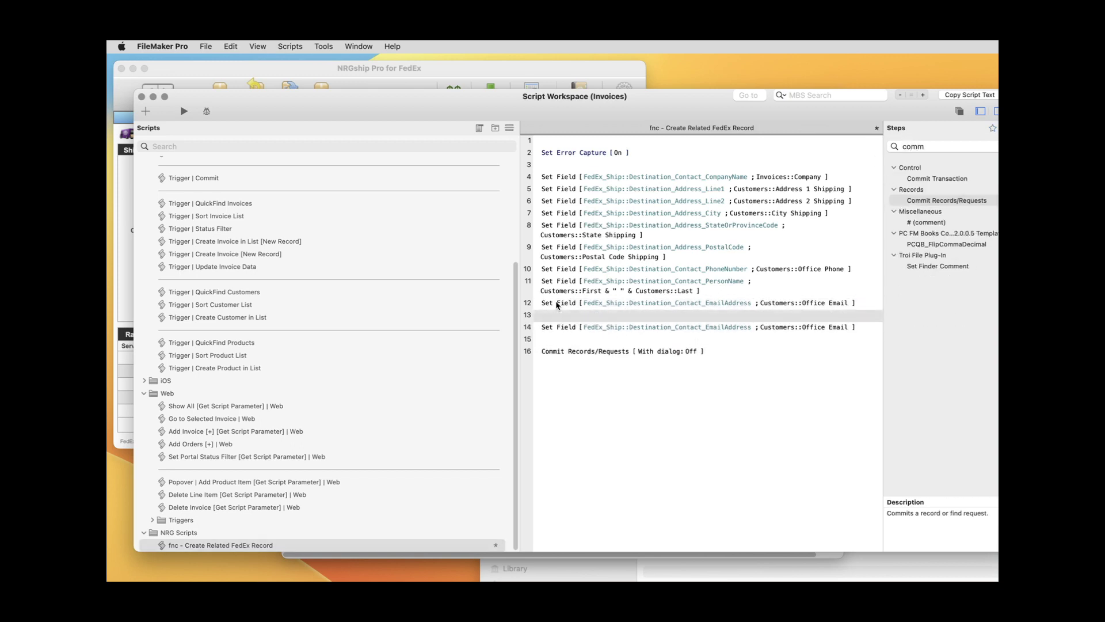
pyautogui.click(636, 328)
pyautogui.click(705, 329)
pyautogui.write('service')
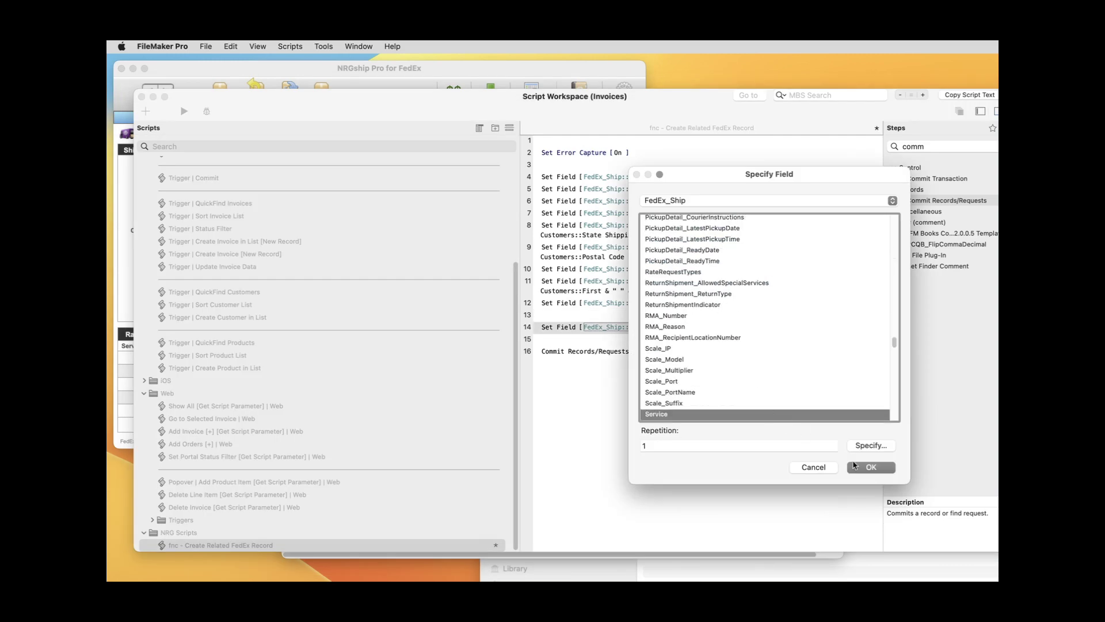
pyautogui.click(855, 465)
# Set the calculated result of the FedEx_Ship::Service step to Invoices::Service and duplicate that step
pyautogui.click(737, 329)
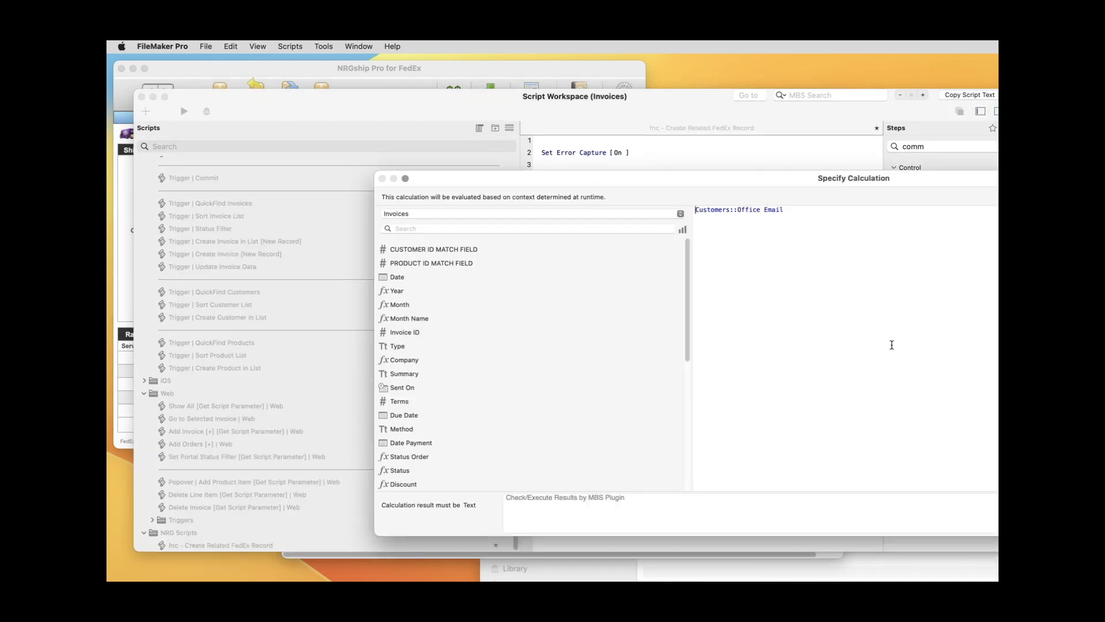
pyautogui.press('super+a')
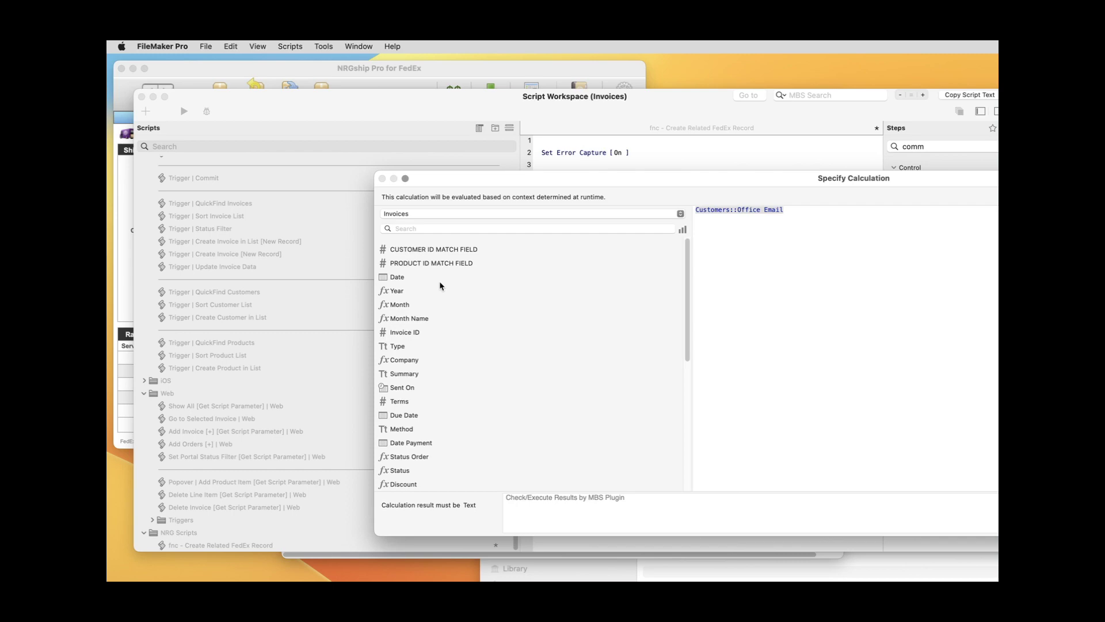
pyautogui.click(415, 233)
pyautogui.write('ser')
pyautogui.doubleClick(412, 249)
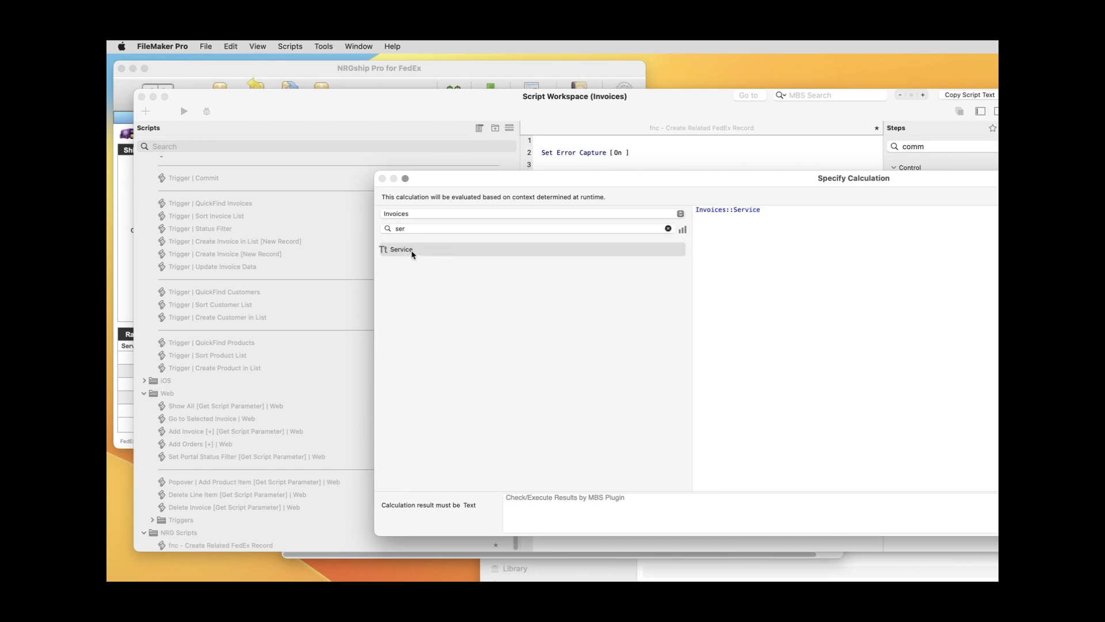
pyautogui.press('Return')
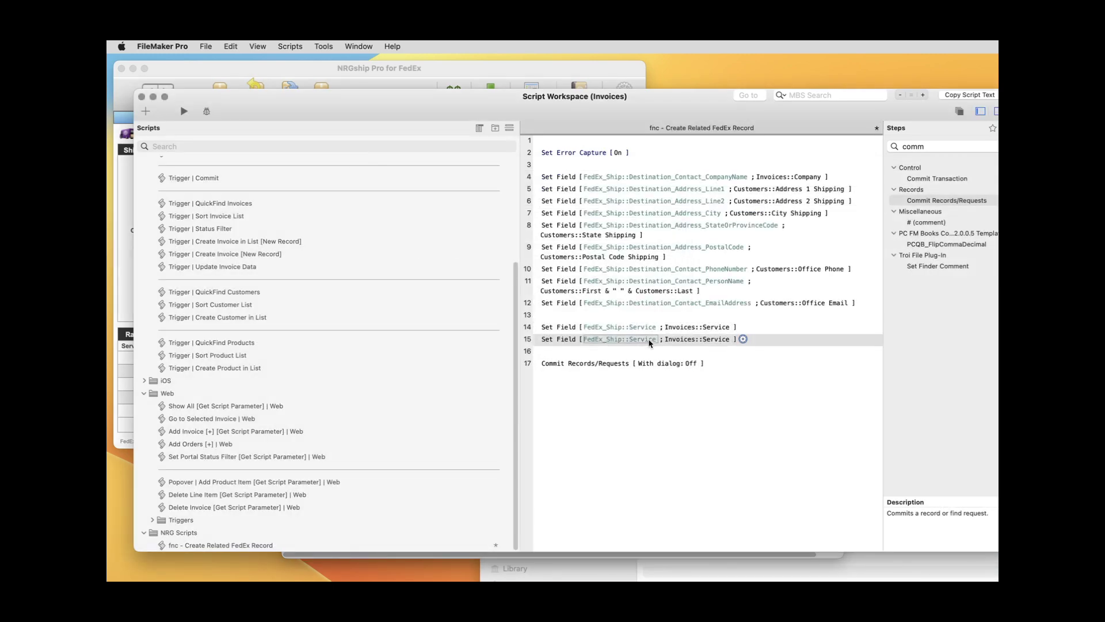
# Retarget the duplicated Service step to the Weight field of the FedEx_Packages table
pyautogui.click(644, 340)
pyautogui.click(691, 201)
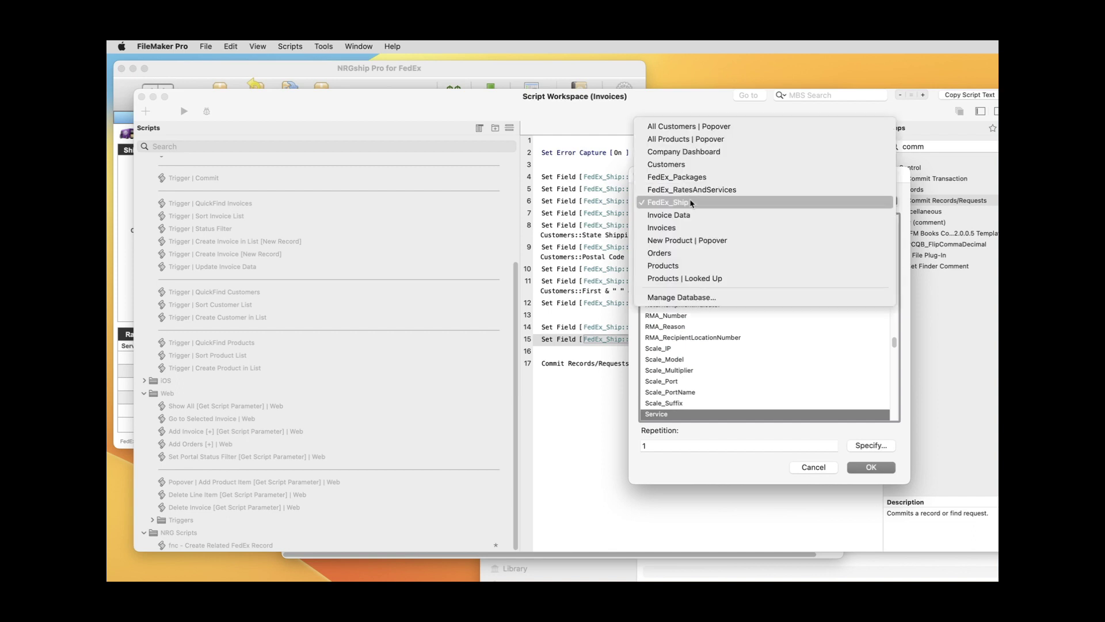
pyautogui.click(693, 179)
pyautogui.click(689, 299)
pyautogui.press('w')
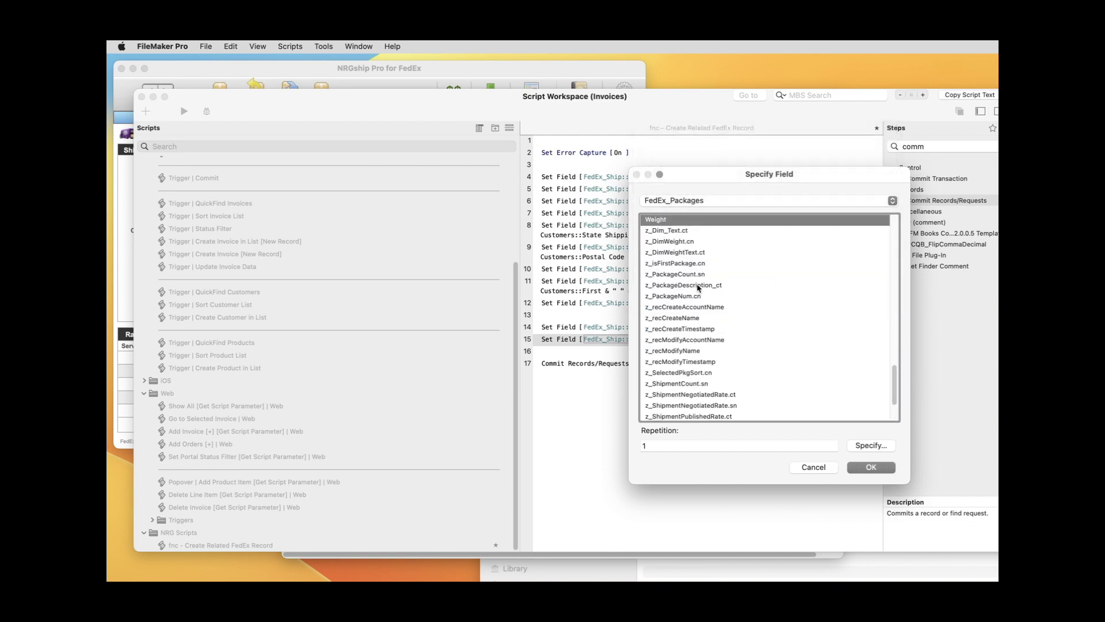
pyautogui.click(871, 467)
# Set the calculated result of the FedEx_Packages::Weight step to Invoices::Weight and save the script
pyautogui.click(721, 340)
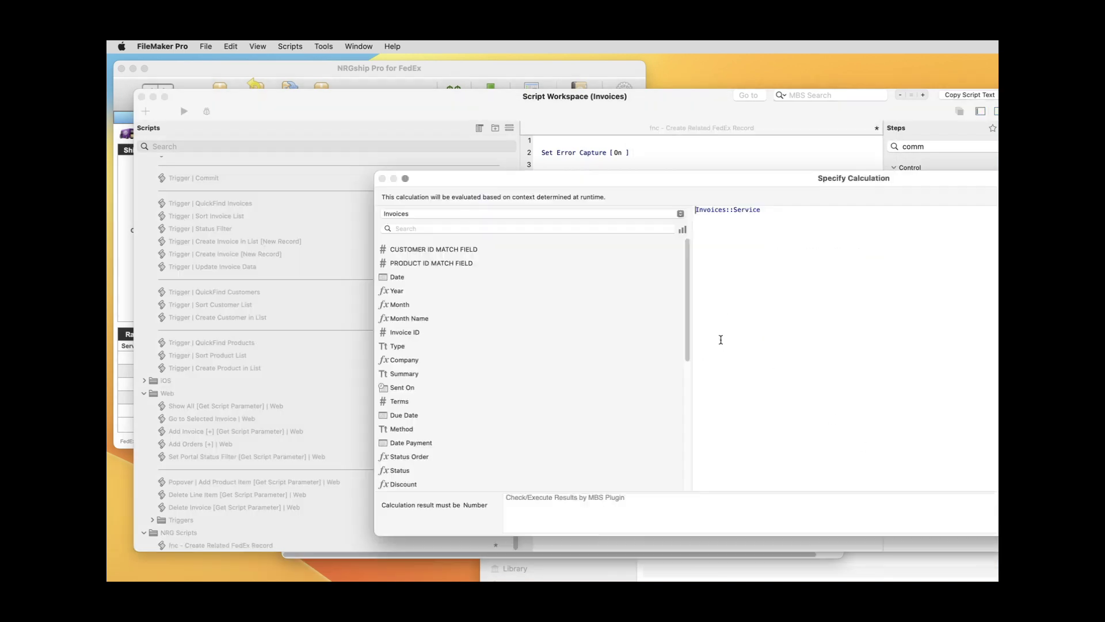
pyautogui.doubleClick(747, 210)
pyautogui.write('w')
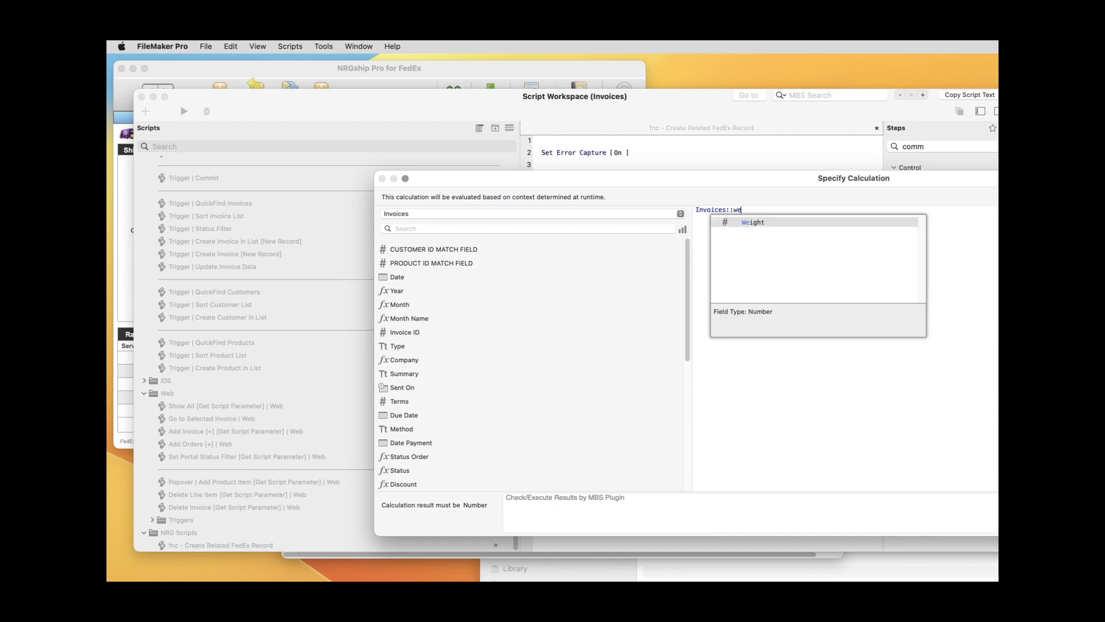
pyautogui.press('Return')
pyautogui.press('Return')
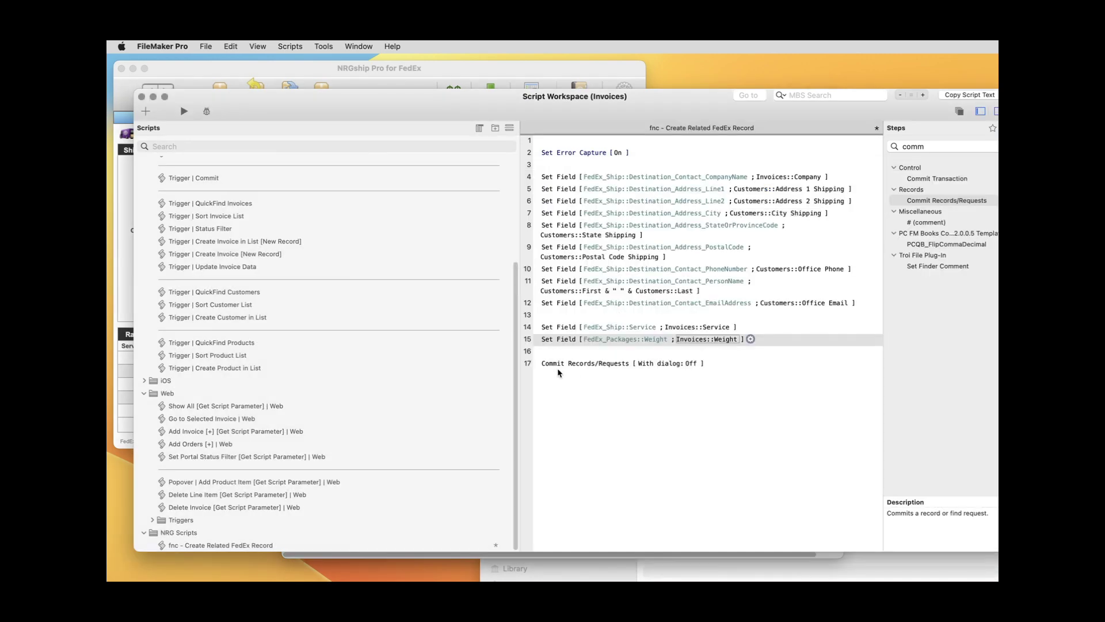
pyautogui.click(556, 365)
pyautogui.press('super+s')
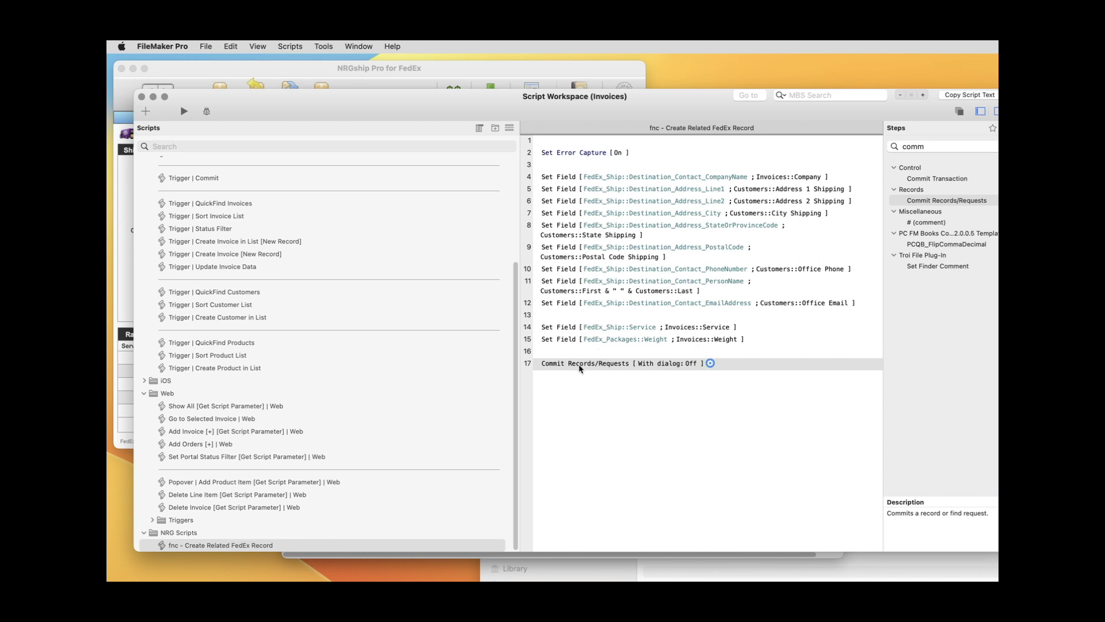
# Add an Exit Script step after the Commit Records/Requests step and close the Script Workspace
pyautogui.doubleClick(939, 144)
pyautogui.write('ex')
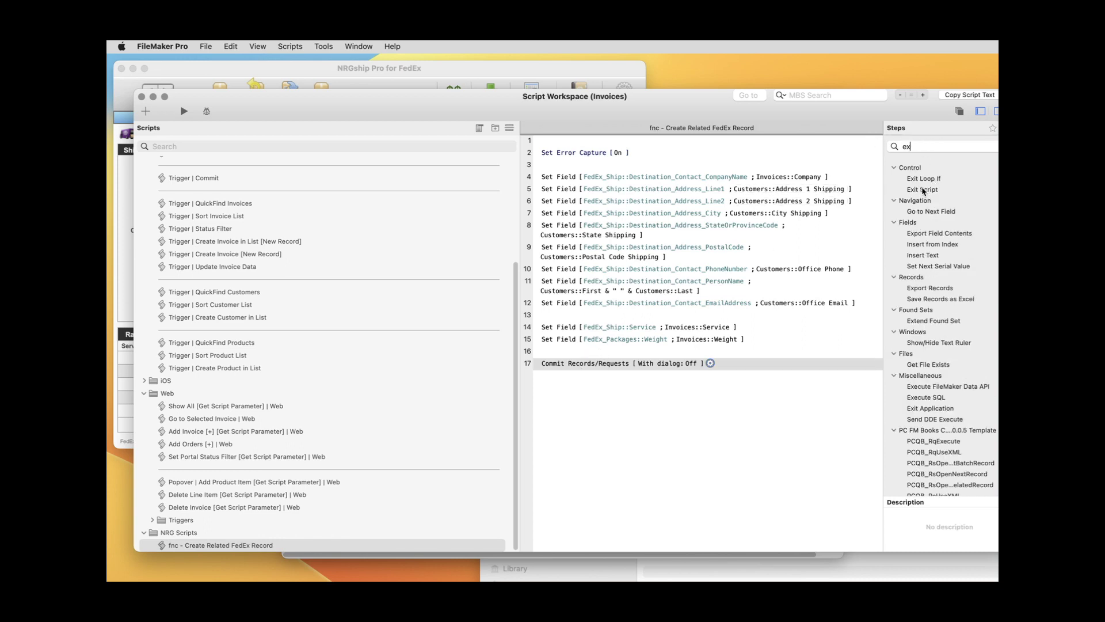
pyautogui.doubleClick(922, 190)
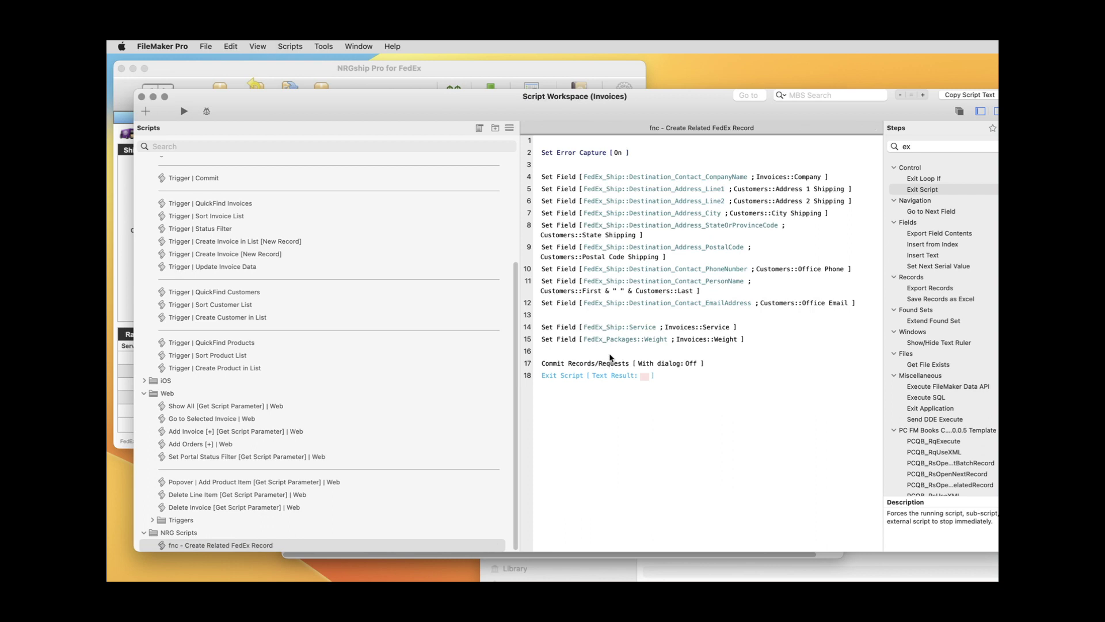
pyautogui.click(141, 98)
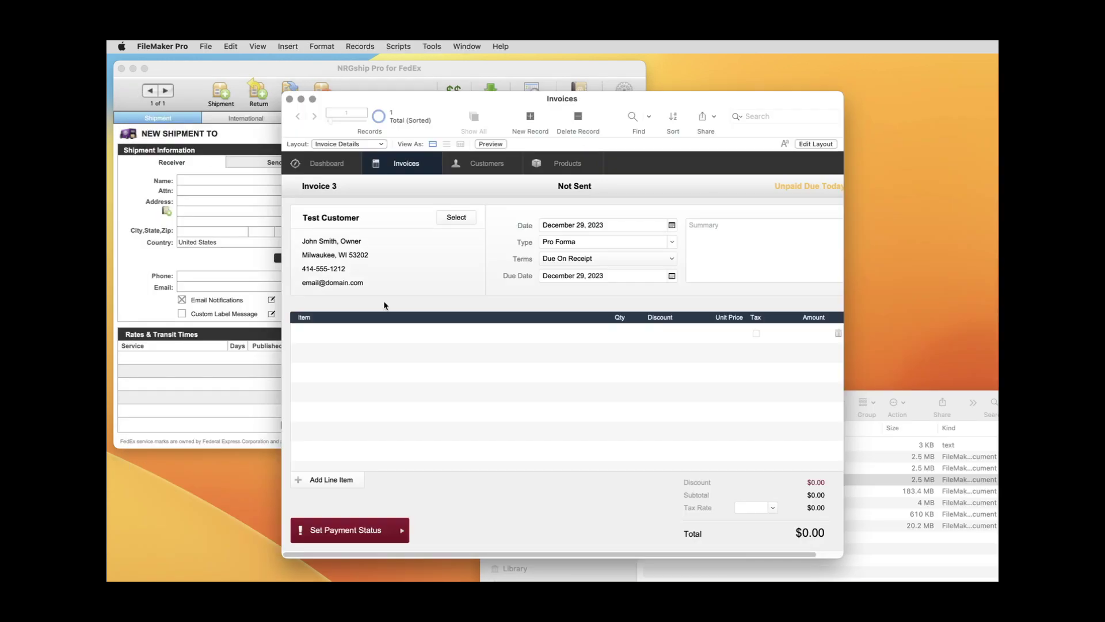
# Switch the Invoice Details layout to Layout mode and reduce the Invoice Data portal to 3 rows
pyautogui.press('super+l')
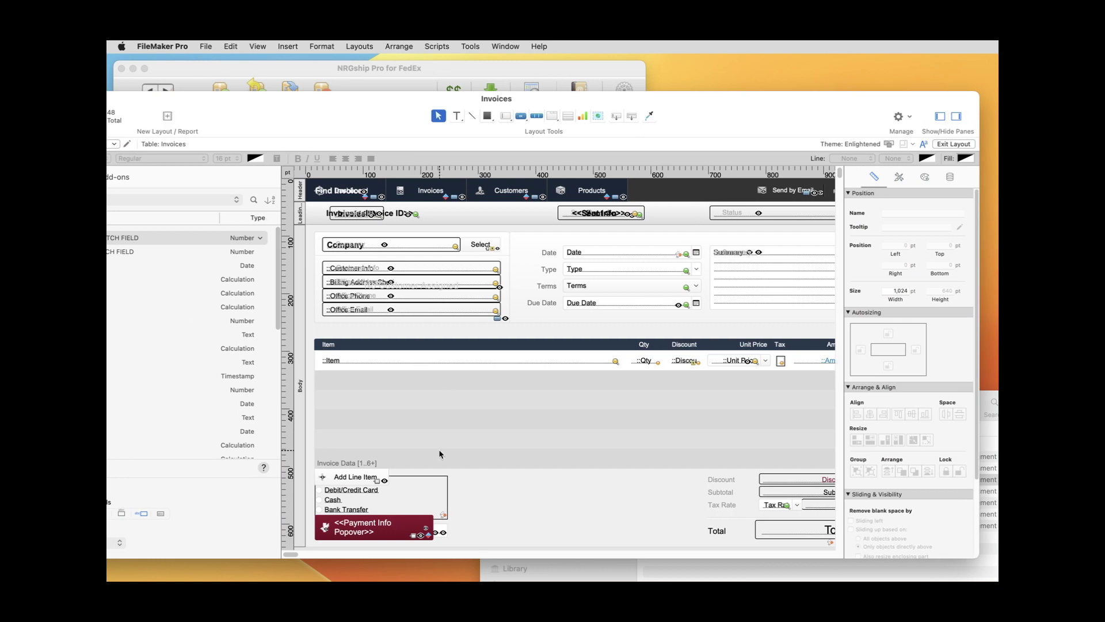
pyautogui.doubleClick(480, 450)
pyautogui.write('3')
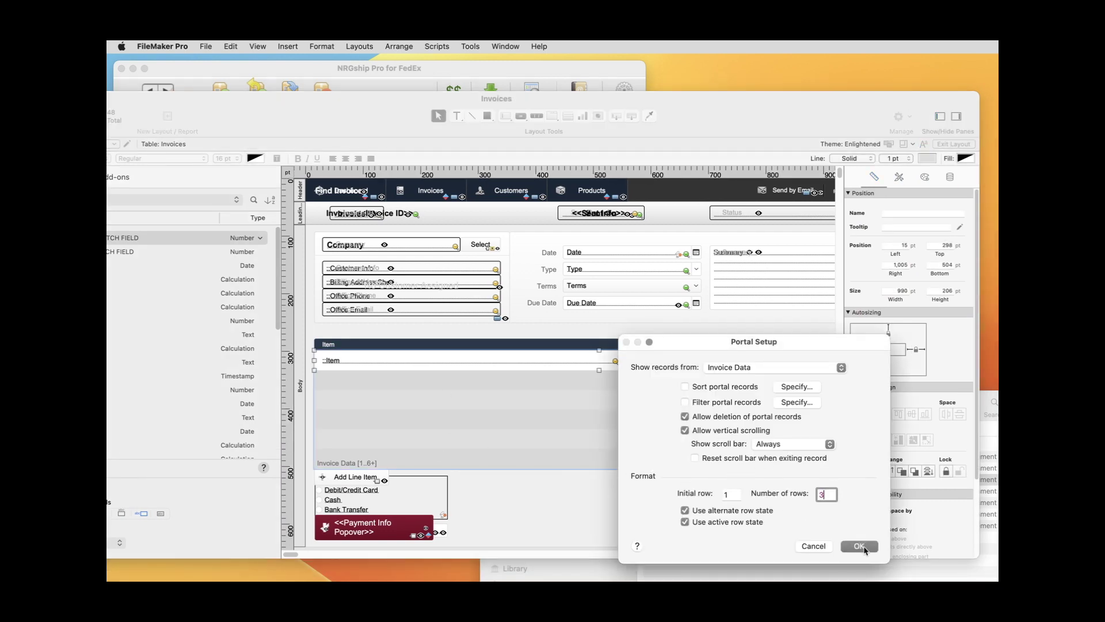
pyautogui.click(859, 546)
pyautogui.click(469, 431)
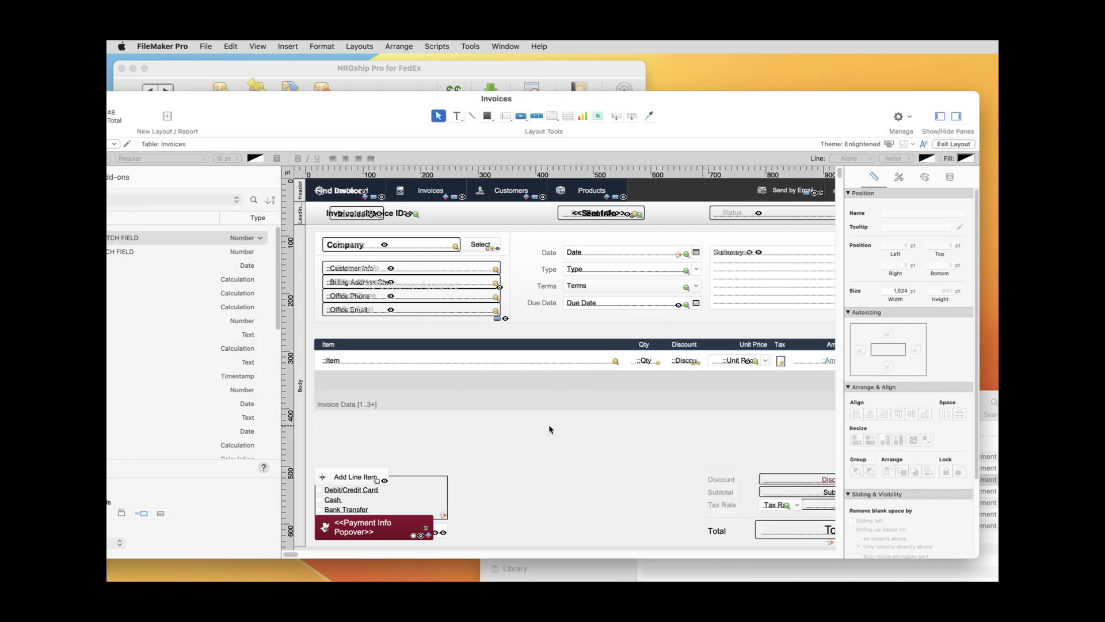
# Move the Invoice Data portal and its header bar down to just above the Add Line Item button
pyautogui.moveTo(324, 333); pyautogui.dragTo(647, 429)
pyautogui.moveTo(538, 351); pyautogui.dragTo(537, 407)
pyautogui.hscroll(-10, 538, 407)
pyautogui.click(430, 360)
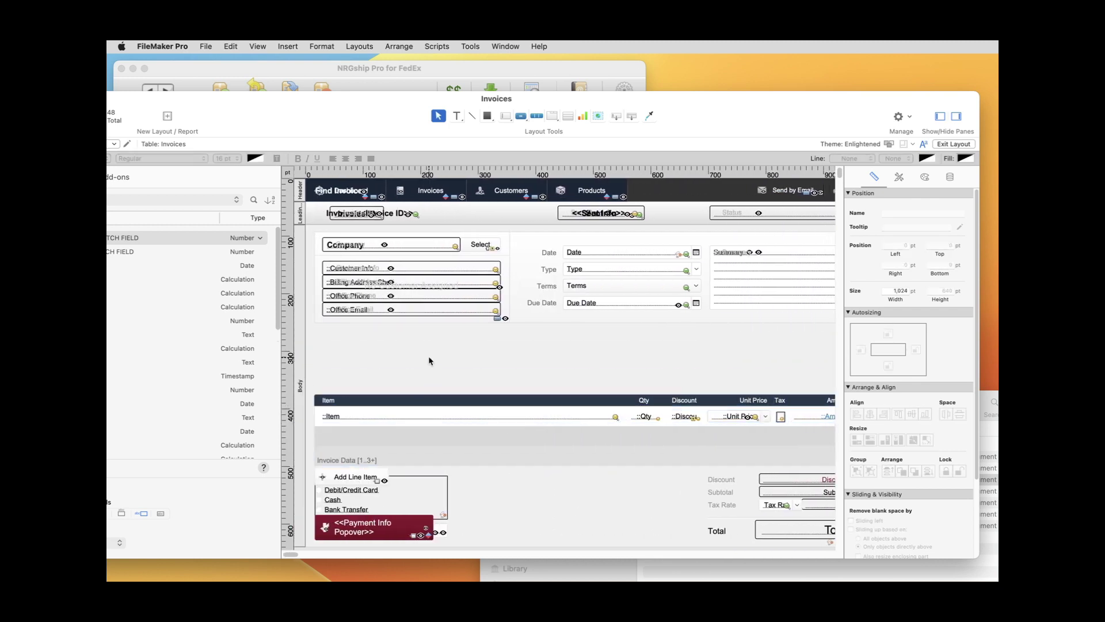
# Draw a new portal about 376 by 71 pt in the free space above the line item header bar
pyautogui.moveTo(246, 105); pyautogui.dragTo(297, 102)
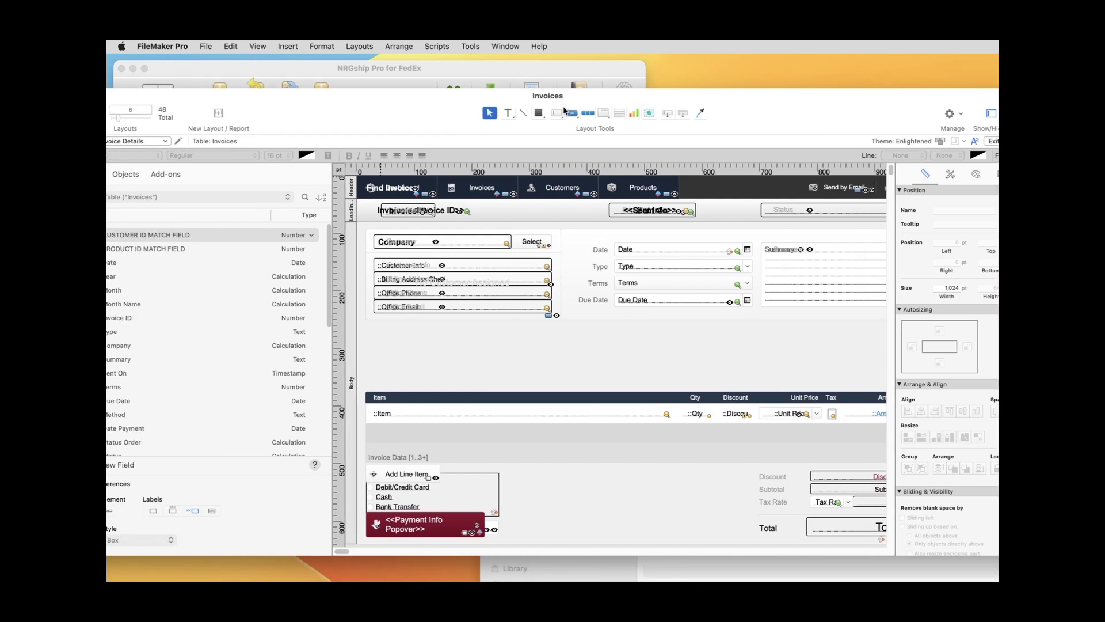
pyautogui.click(619, 112)
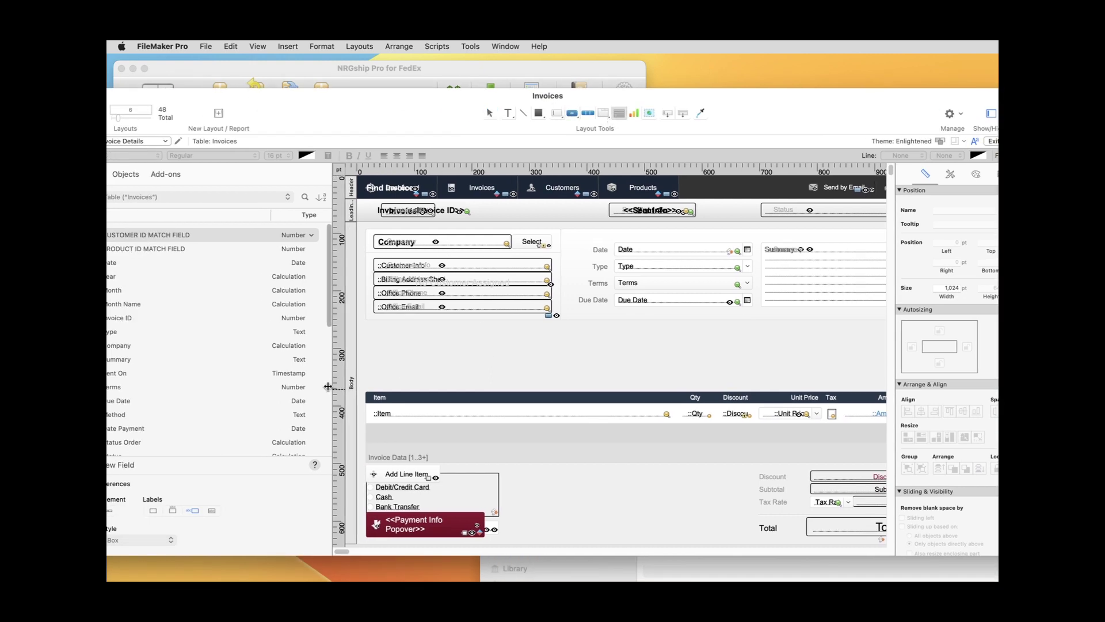
pyautogui.moveTo(370, 336); pyautogui.dragTo(586, 377)
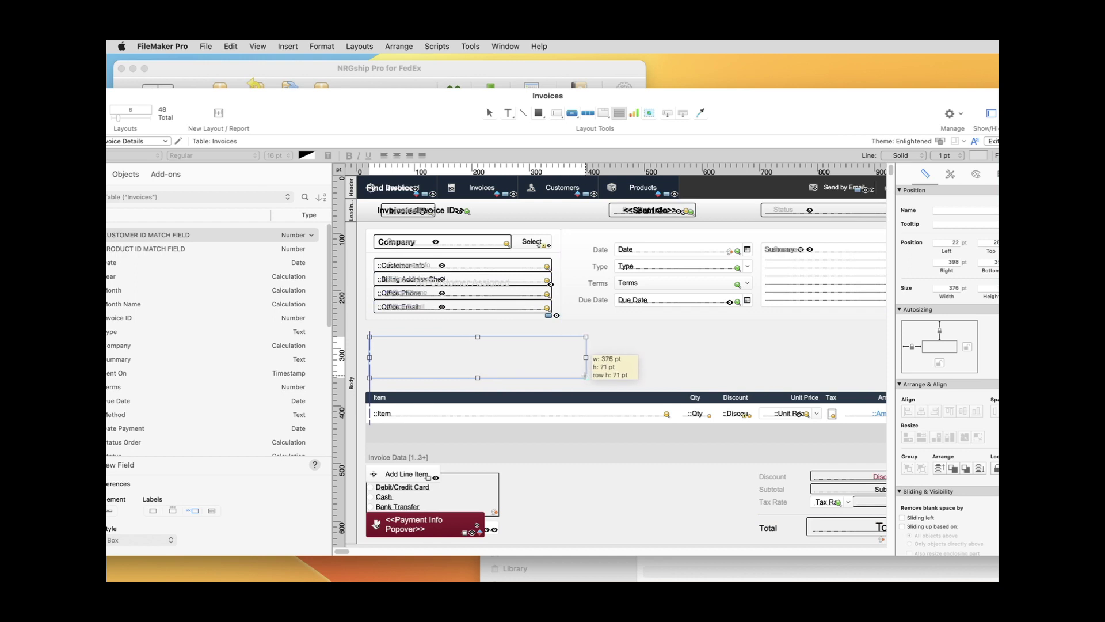
# Set up the portal to show FedEx_RatesAndServices records in 3 rows, with sorting and vertical scrolling enabled
pyautogui.click(733, 371)
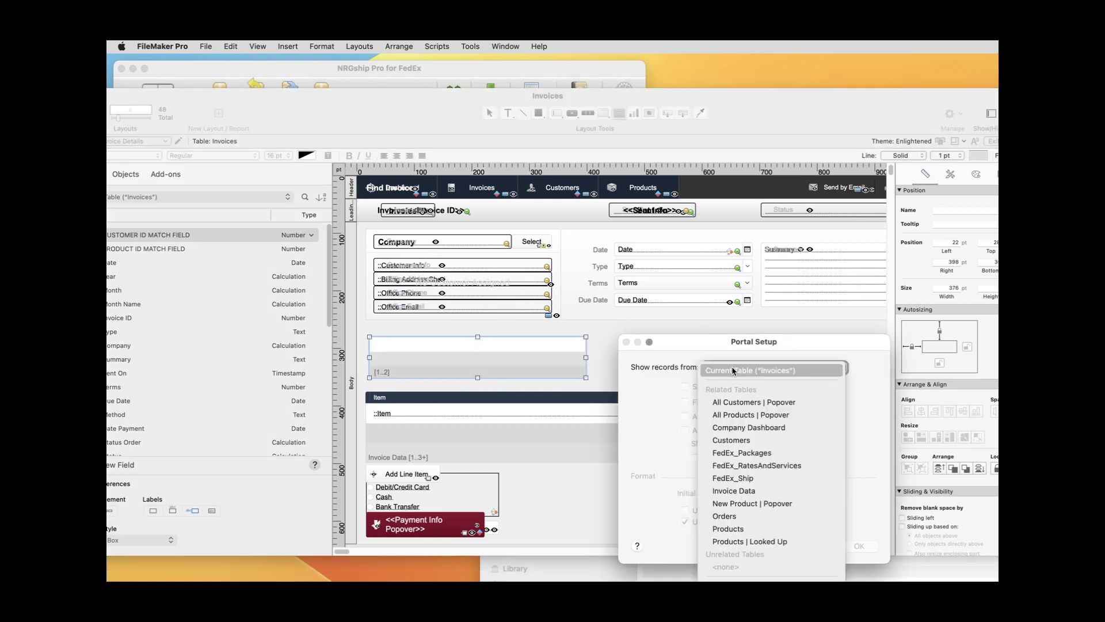
pyautogui.click(776, 465)
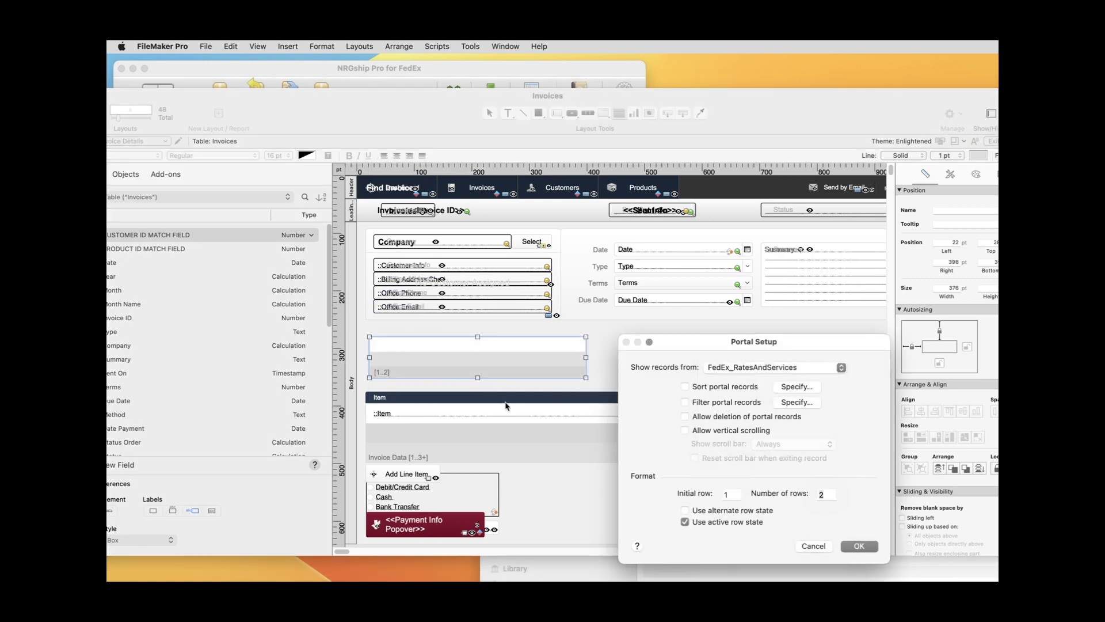
pyautogui.click(735, 390)
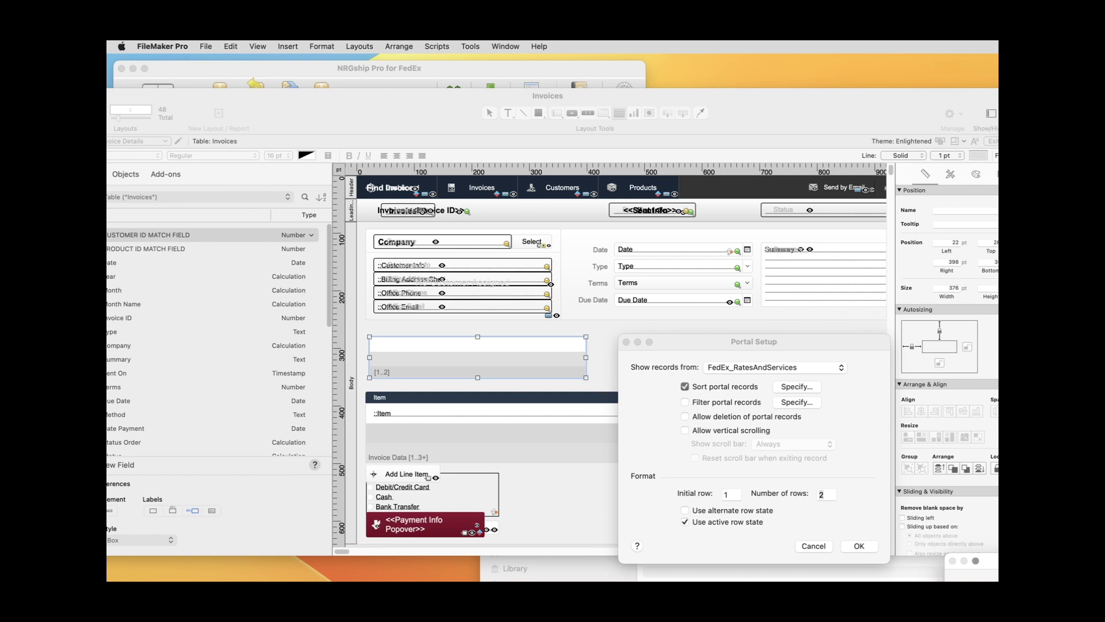
pyautogui.click(717, 431)
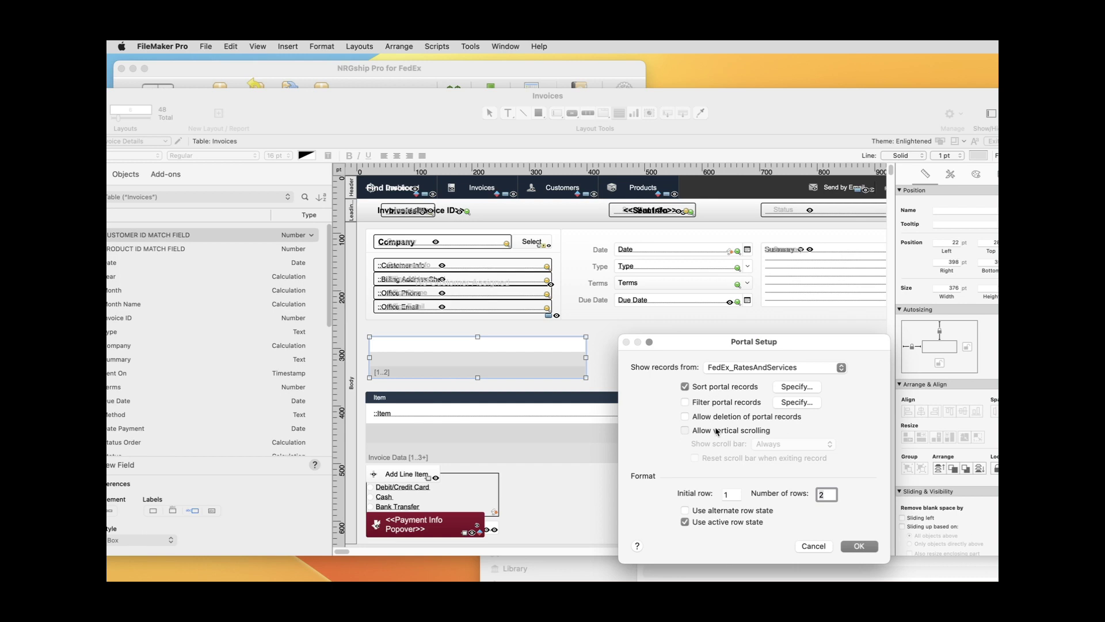
pyautogui.click(859, 547)
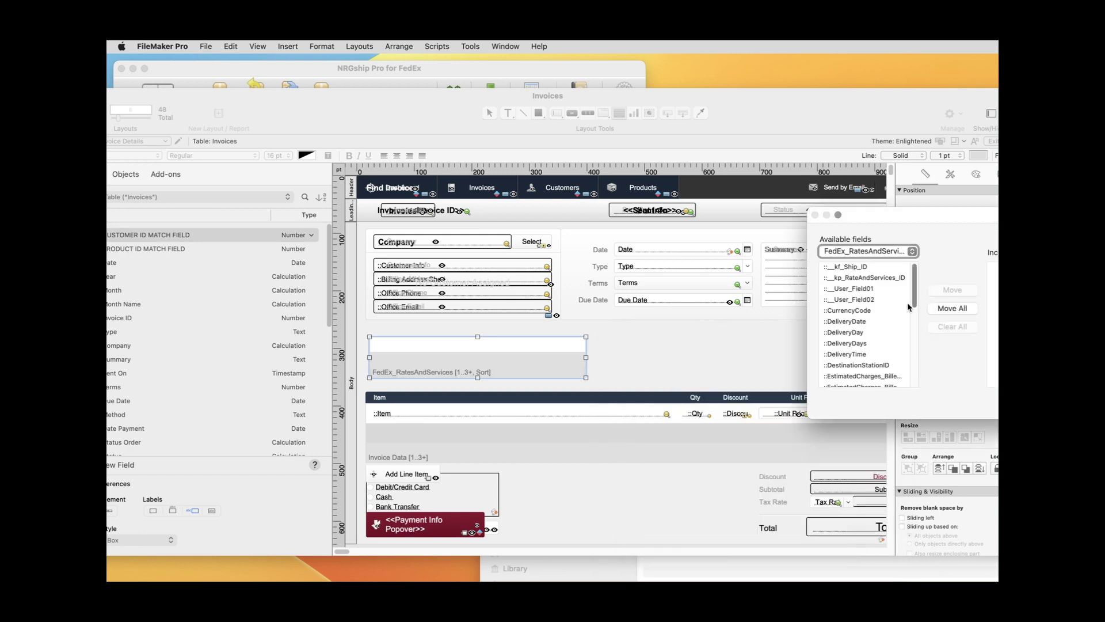
# Include the Service and DeliveryDays fields from FedEx_RatesAndServices in the portal
pyautogui.scroll(-5, 856, 334)
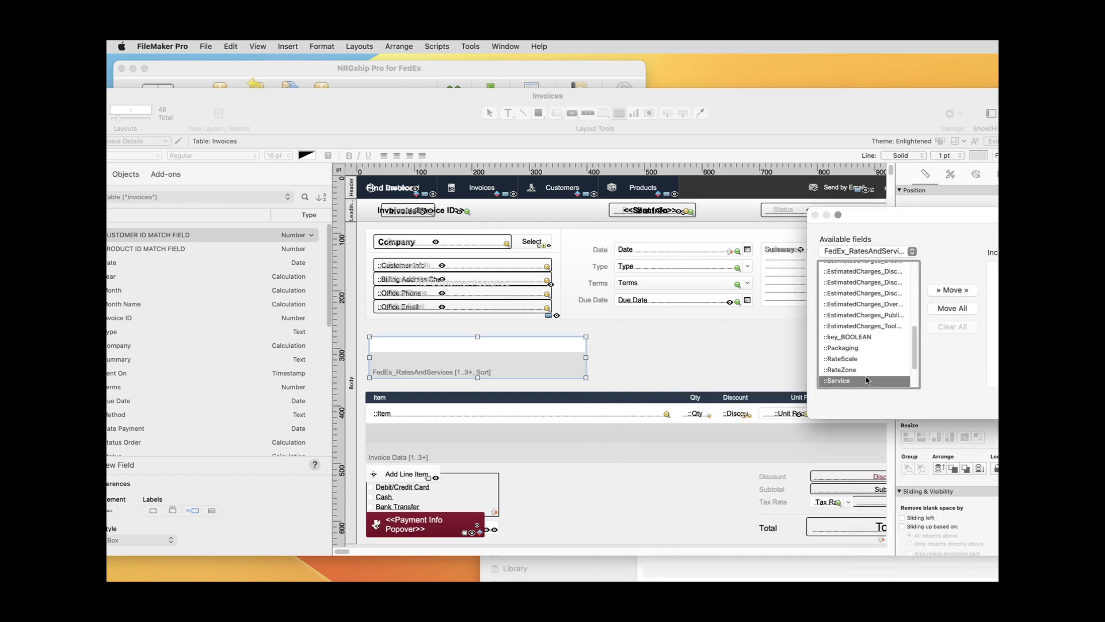
pyautogui.doubleClick(853, 383)
pyautogui.scroll(10, 852, 344)
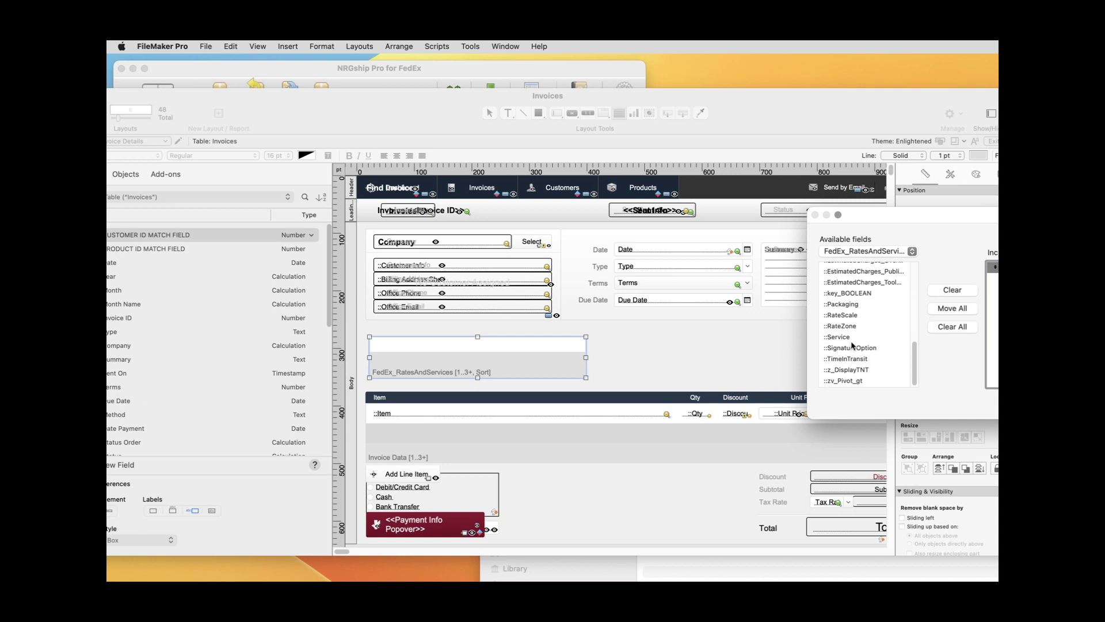
pyautogui.scroll(1, 854, 346)
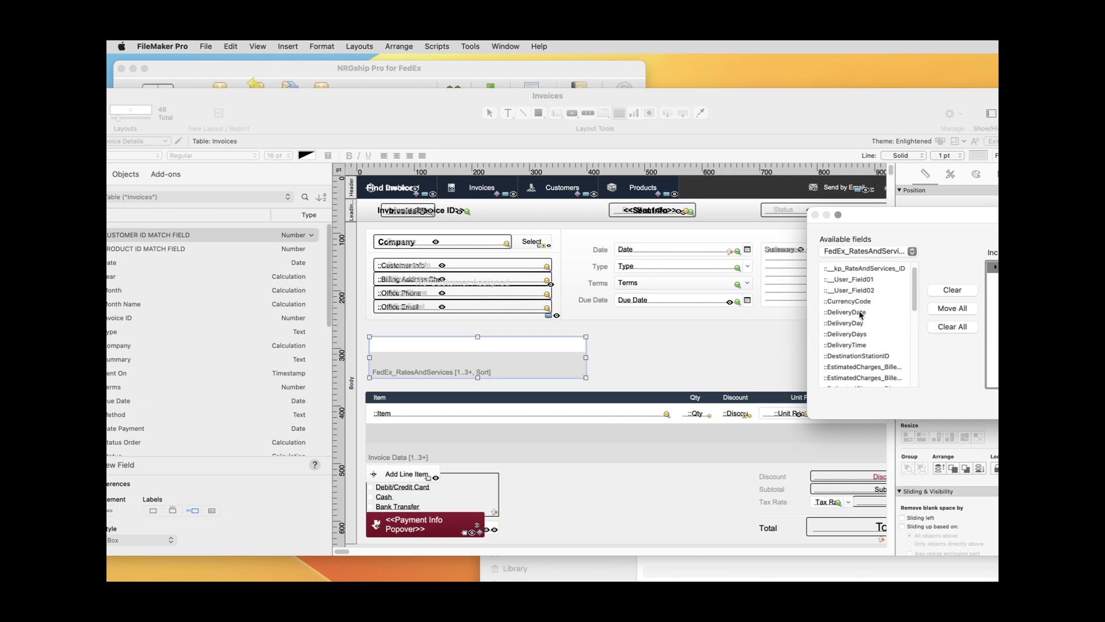
pyautogui.doubleClick(858, 334)
# Include EstimatedCharges_DiscountedCharges_NetCharge as the third portal field and place the included fields in the portal
pyautogui.scroll(-3, 870, 362)
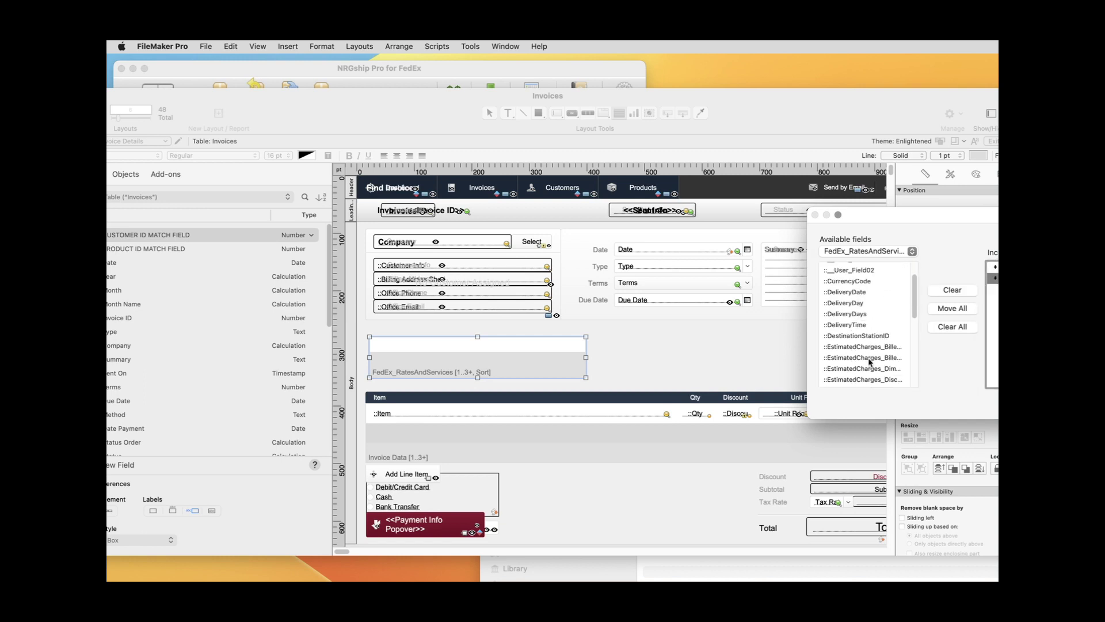
pyautogui.scroll(-5, 871, 363)
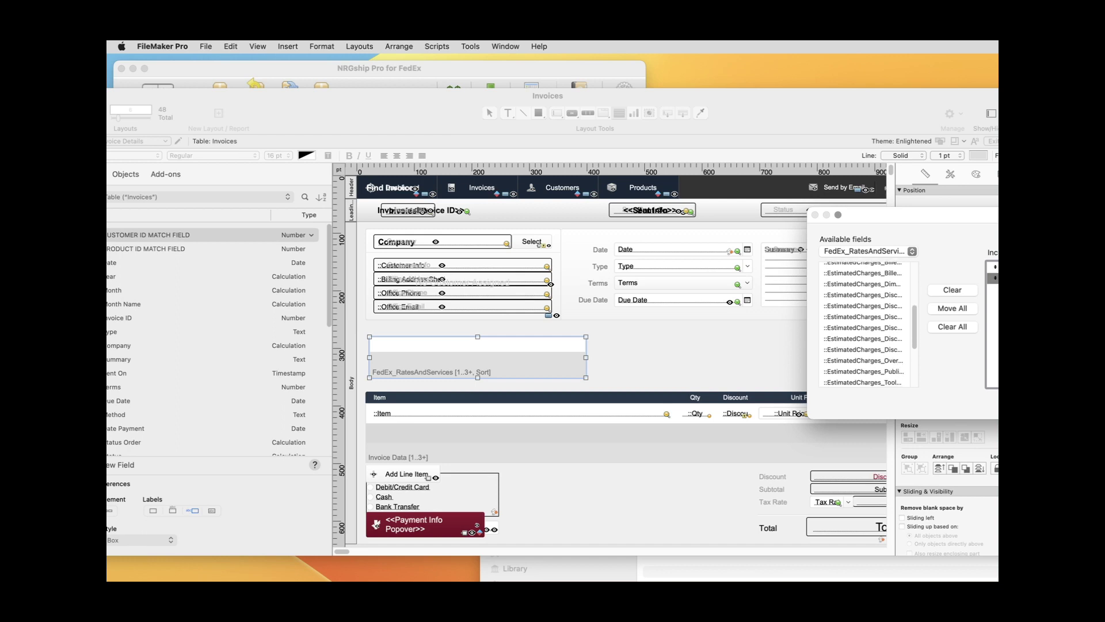
pyautogui.doubleClick(878, 351)
pyautogui.press('Delete')
pyautogui.doubleClick(879, 344)
pyautogui.press('Delete')
pyautogui.doubleClick(878, 328)
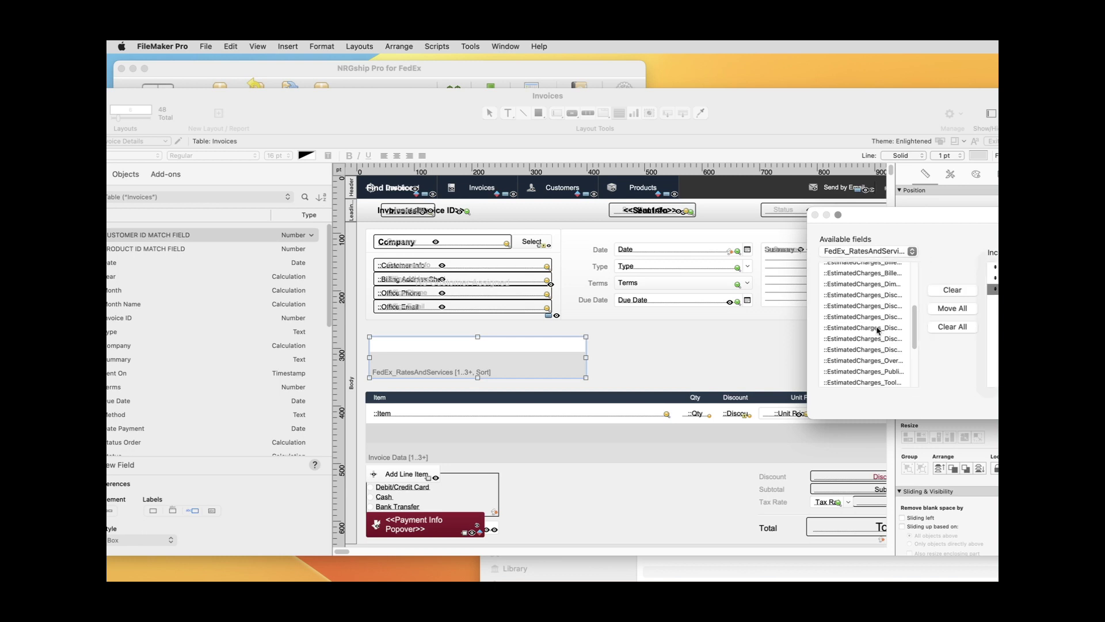
pyautogui.press('Delete')
pyautogui.doubleClick(878, 328)
pyautogui.press('Delete')
pyautogui.doubleClick(875, 318)
pyautogui.press('Delete')
pyautogui.doubleClick(873, 306)
pyautogui.moveTo(1104, 215); pyautogui.dragTo(810, 225)
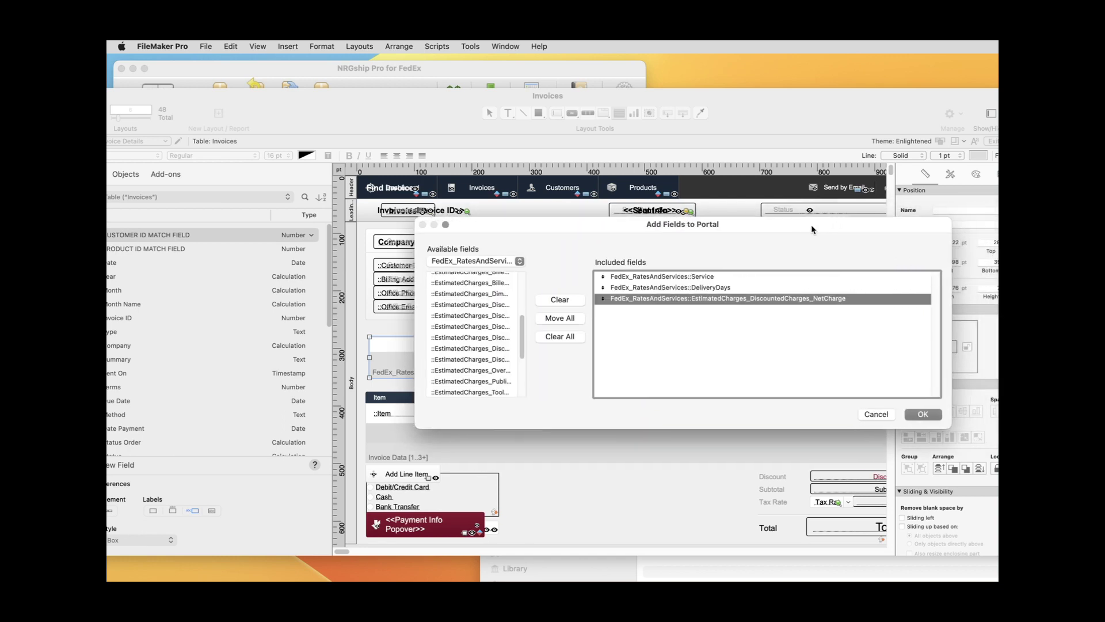
pyautogui.click(925, 416)
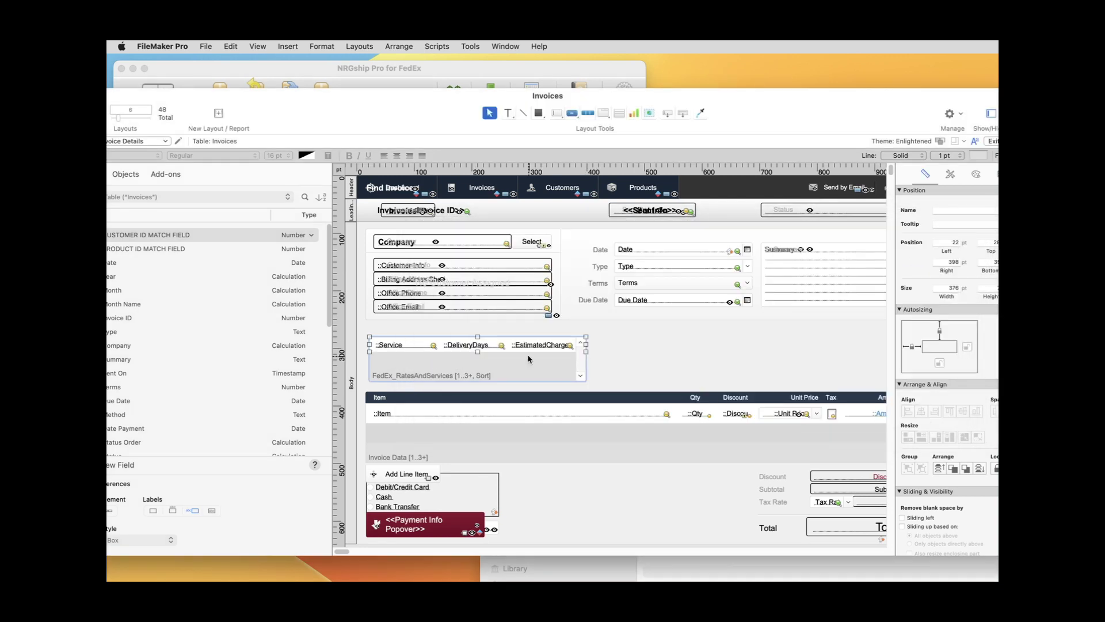
pyautogui.click(641, 340)
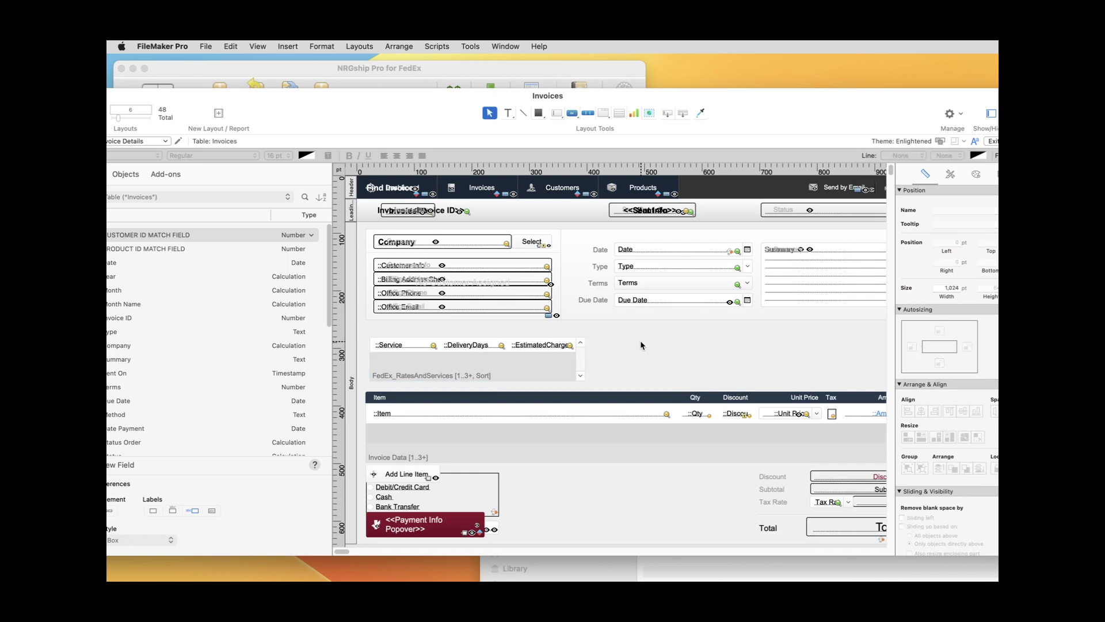
# Create a new script named "Btn - Get FedEx Rates" in the NRG Scripts folder of the Script Workspace
pyautogui.click(437, 46)
pyautogui.click(454, 60)
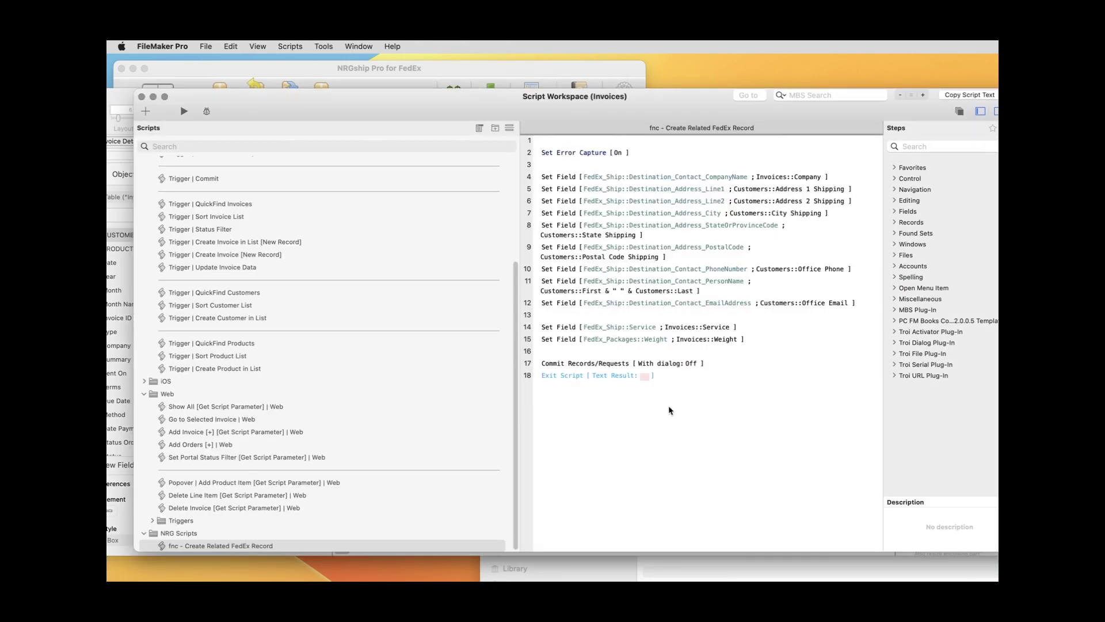
pyautogui.scroll(-2, 299, 477)
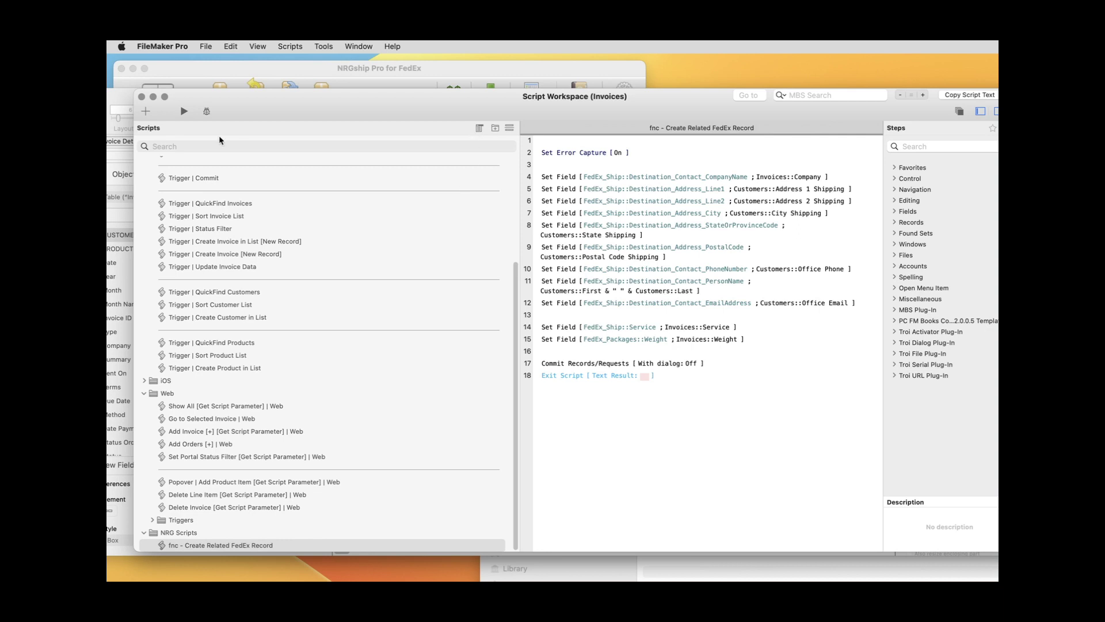
pyautogui.click(146, 115)
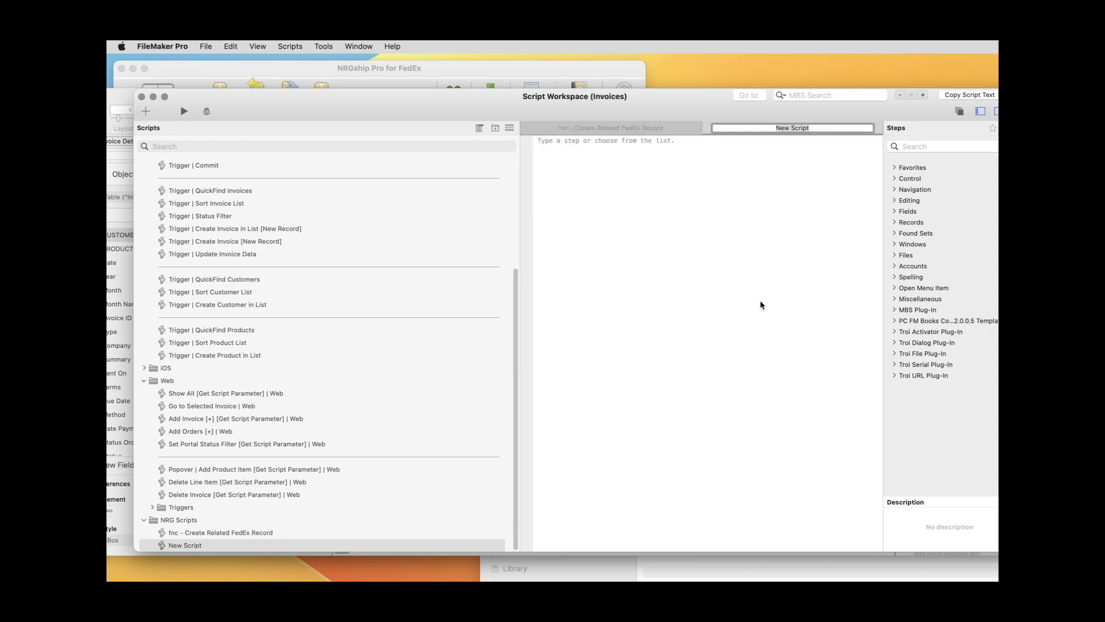
pyautogui.write('Btn - Get FedEx Rates')
pyautogui.press('Return')
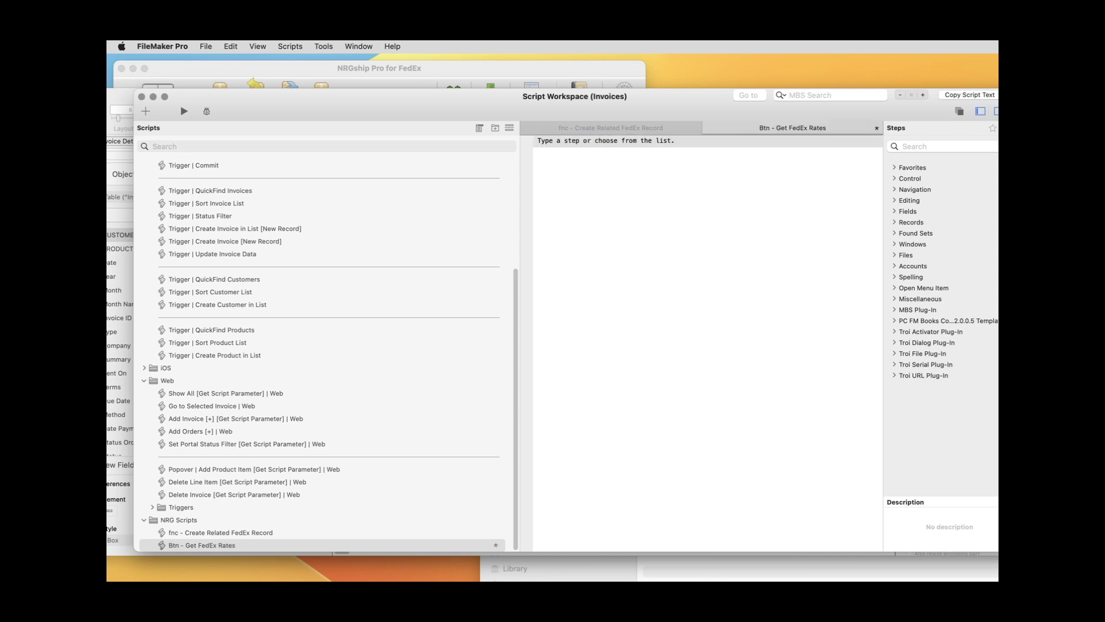
# Add a Perform Script step that runs "fnc - Create Related FedEx Record" from the NRG Scripts folder
pyautogui.click(922, 146)
pyautogui.write('per')
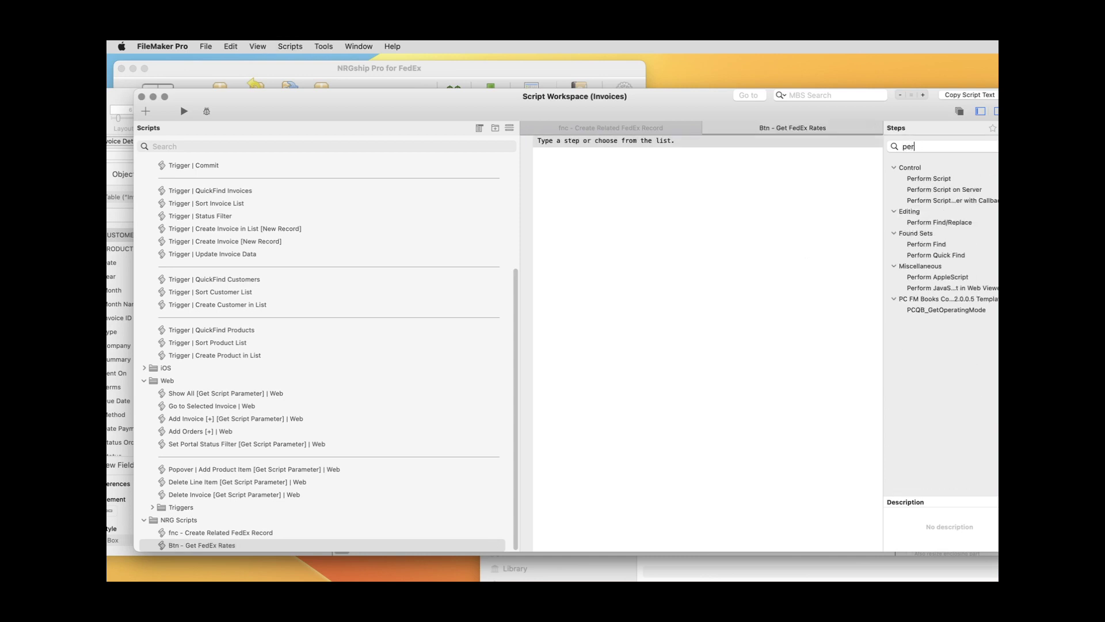
pyautogui.doubleClick(942, 183)
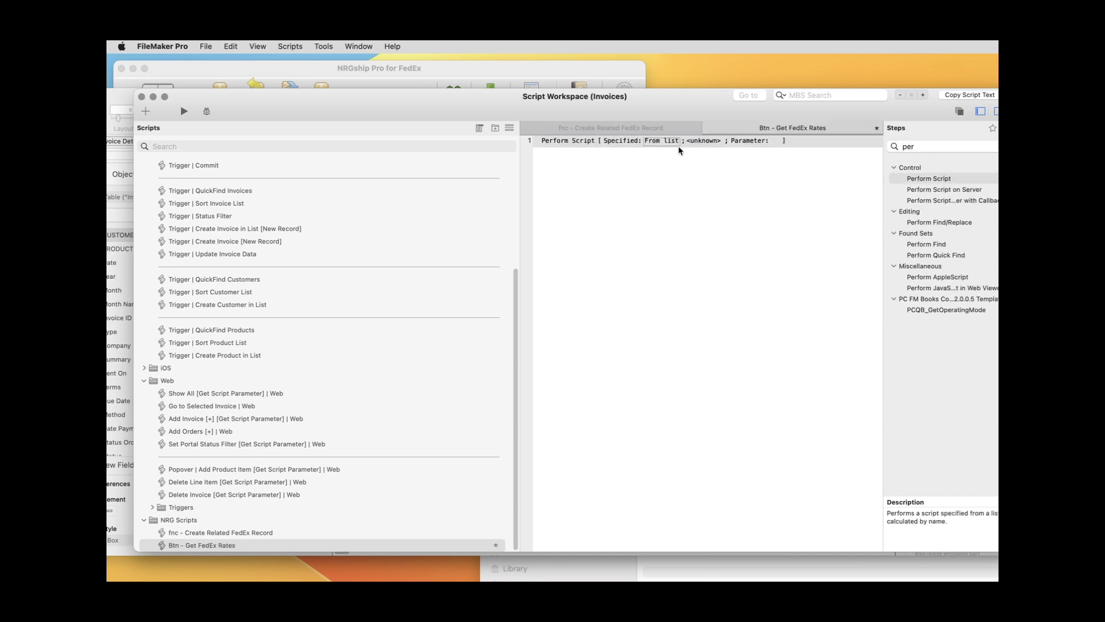
pyautogui.click(713, 143)
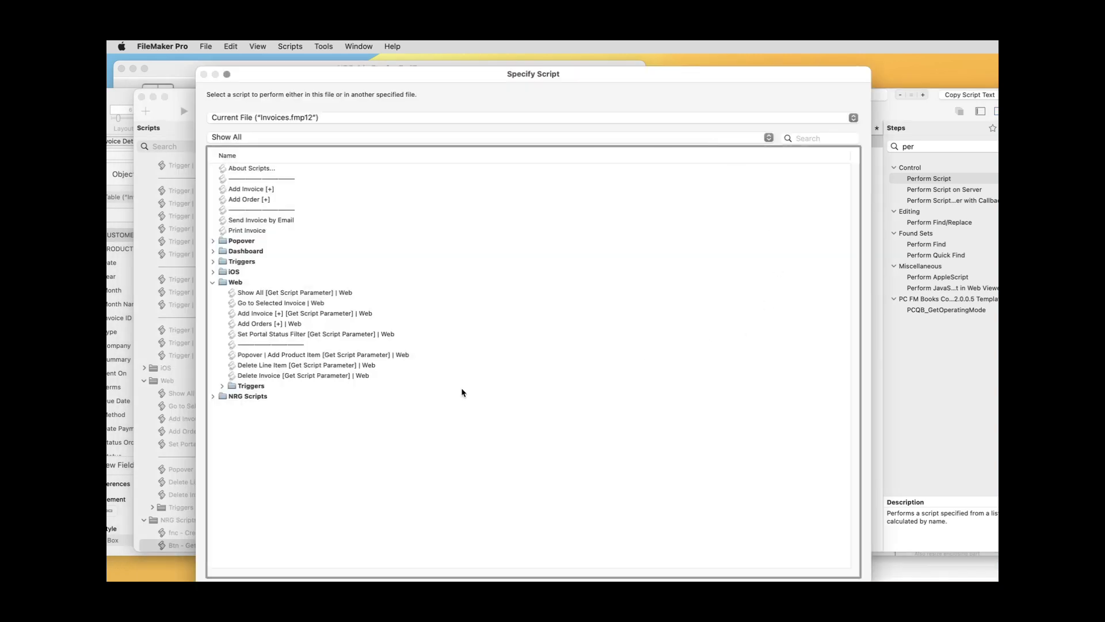
pyautogui.click(213, 397)
pyautogui.click(270, 408)
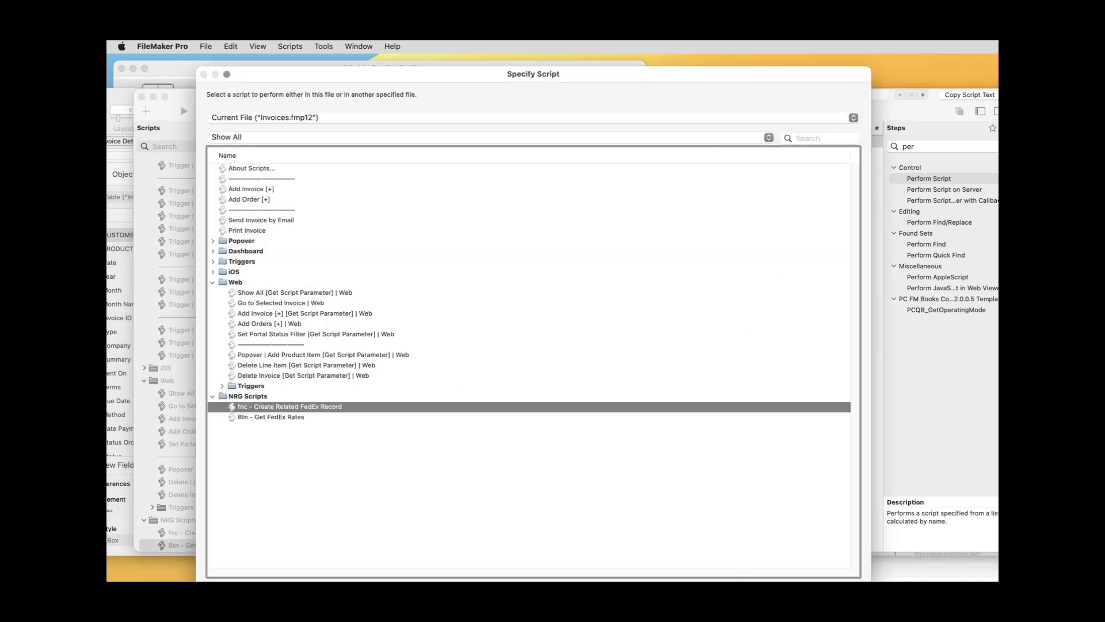
pyautogui.click(837, 610)
# Add a second Perform Script step targeting "External - Get Rates Ship ID" from the NRGship FedEx Pro file
pyautogui.press('super+d')
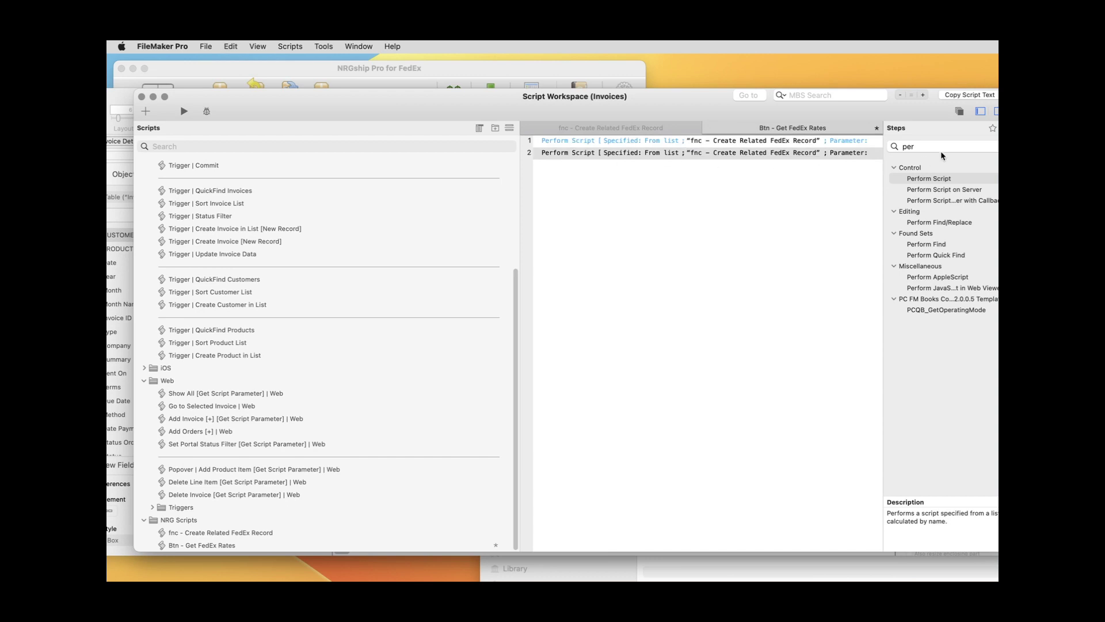
pyautogui.doubleClick(905, 146)
pyautogui.doubleClick(941, 178)
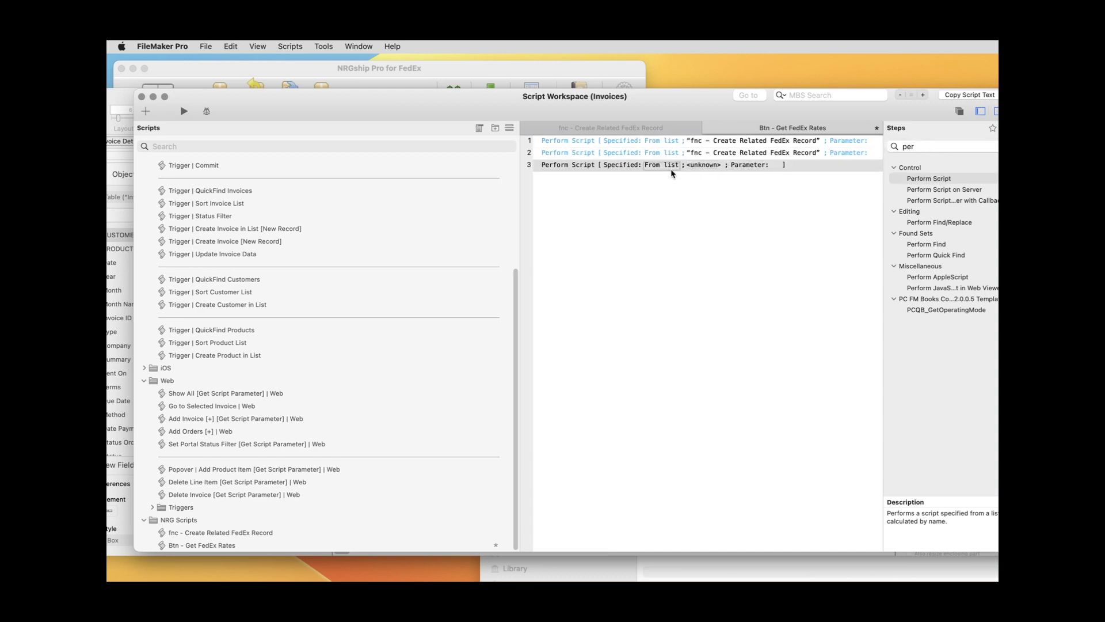
pyautogui.click(715, 167)
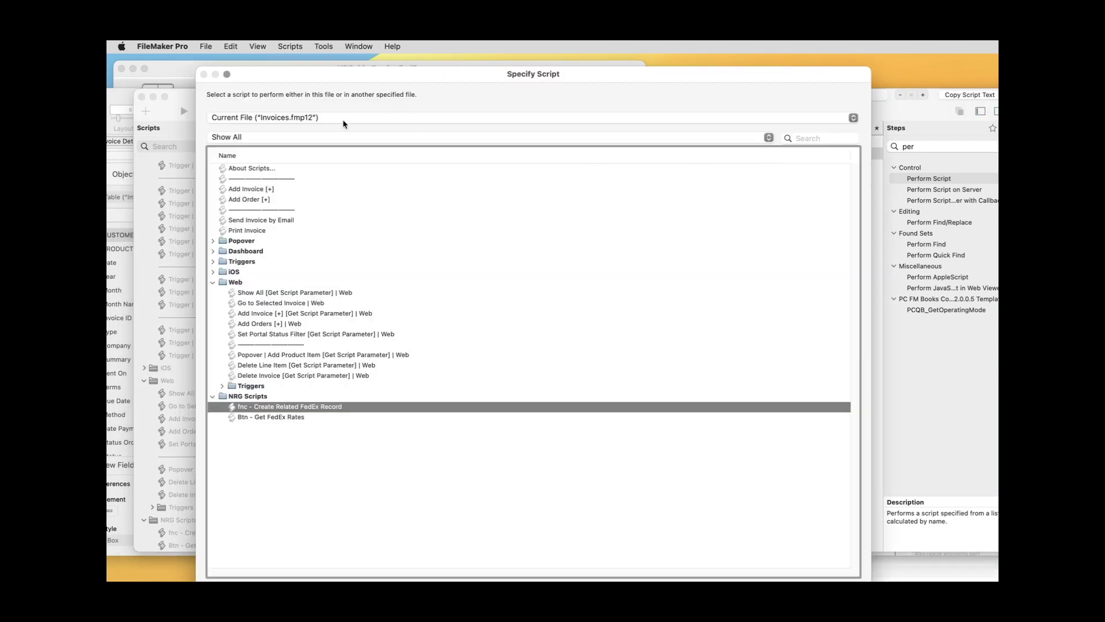
pyautogui.click(343, 124)
pyautogui.click(337, 156)
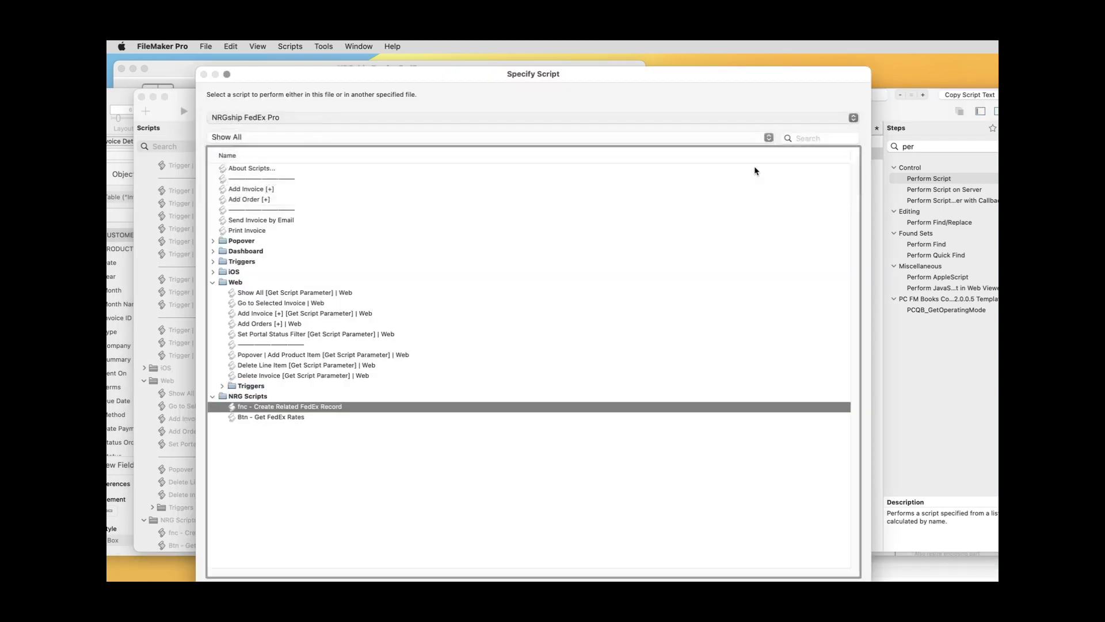
pyautogui.write('extern')
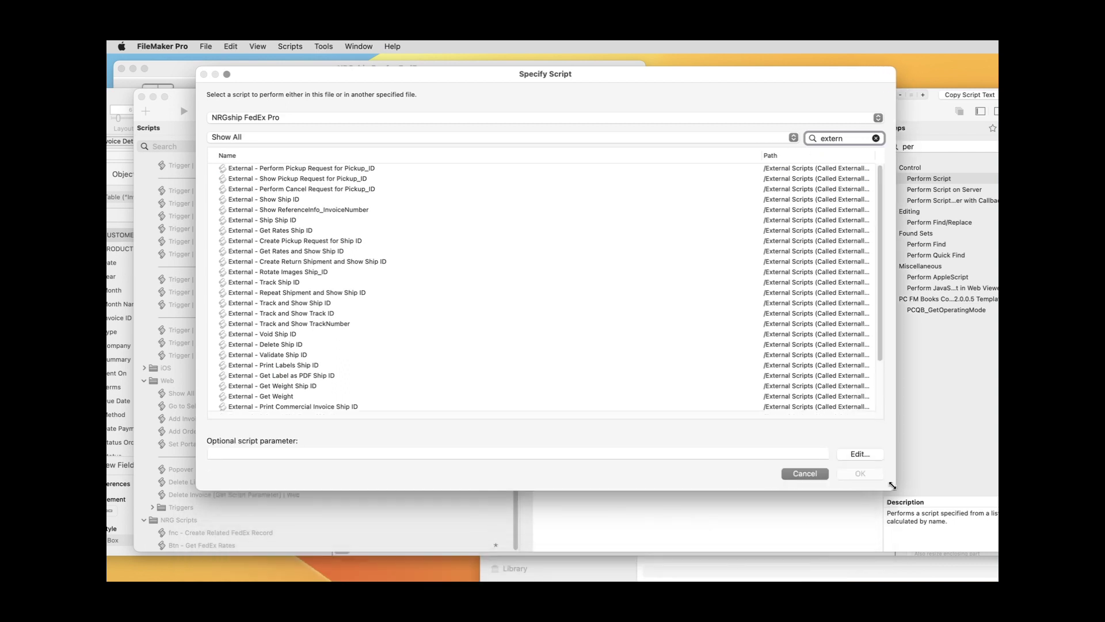
pyautogui.click(299, 231)
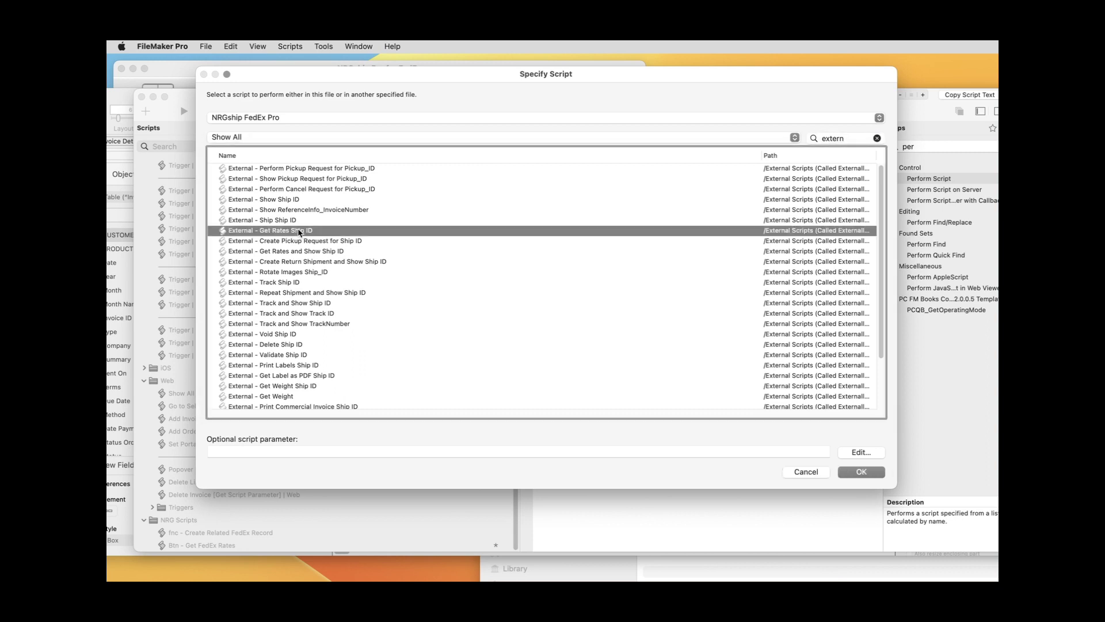
# Pass FedEx_Ship::__kp_Ship_ID as the script parameter of the External - Get Rates Ship ID call
pyautogui.click(871, 451)
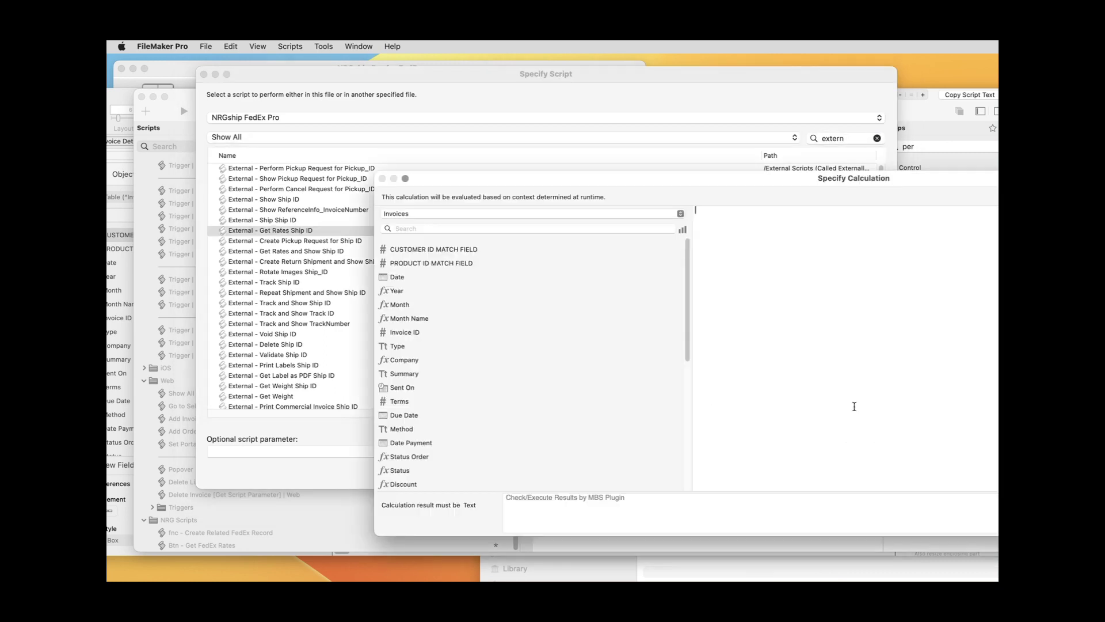
pyautogui.click(467, 214)
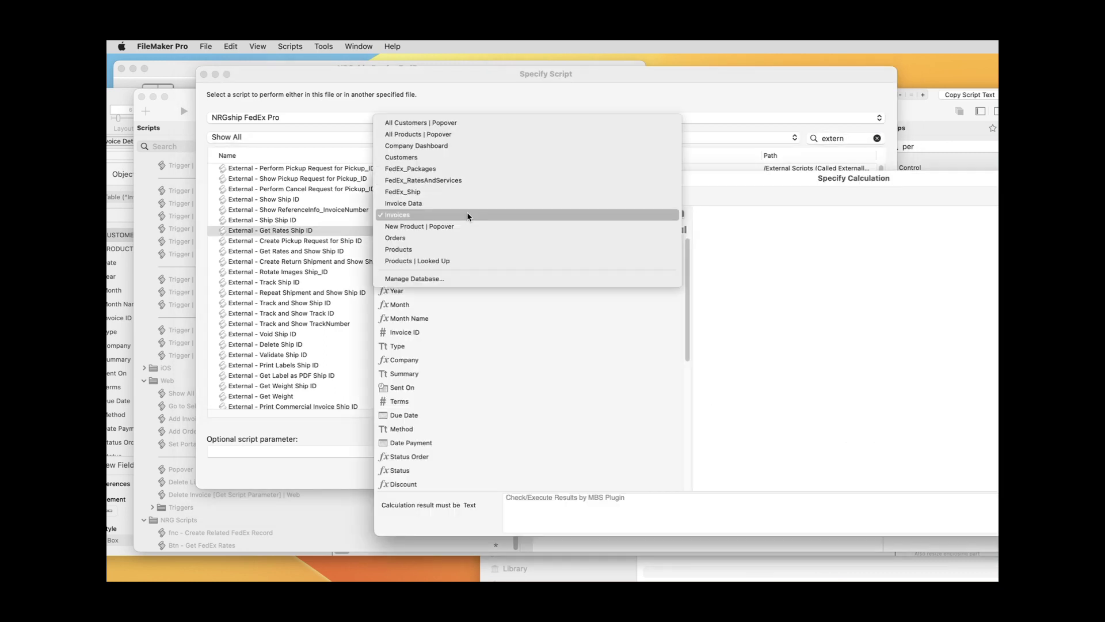
pyautogui.click(462, 192)
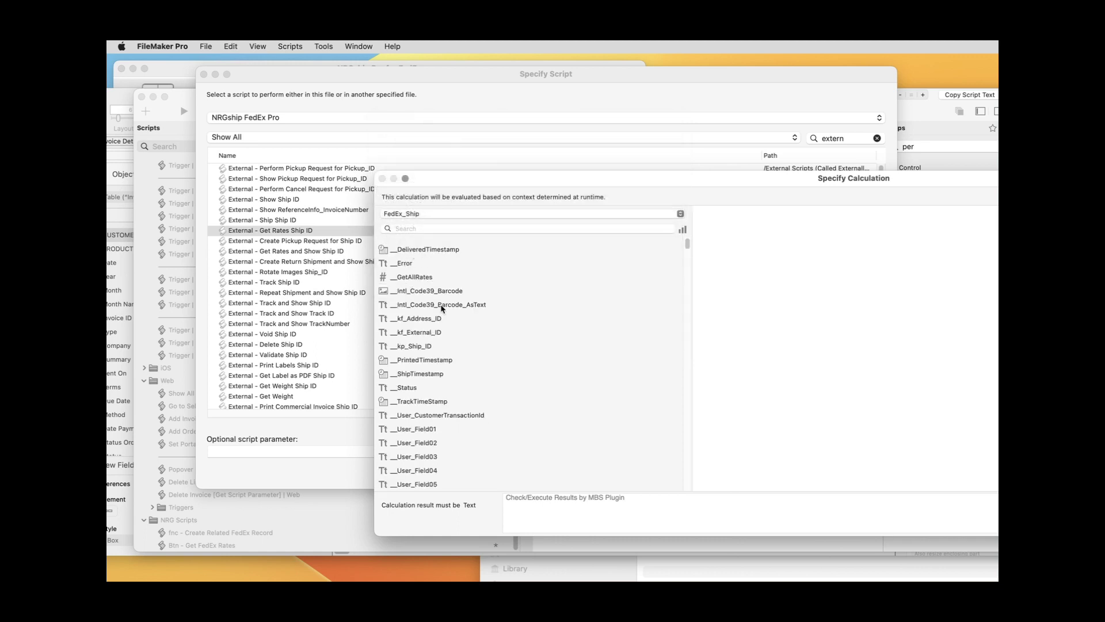
pyautogui.click(416, 346)
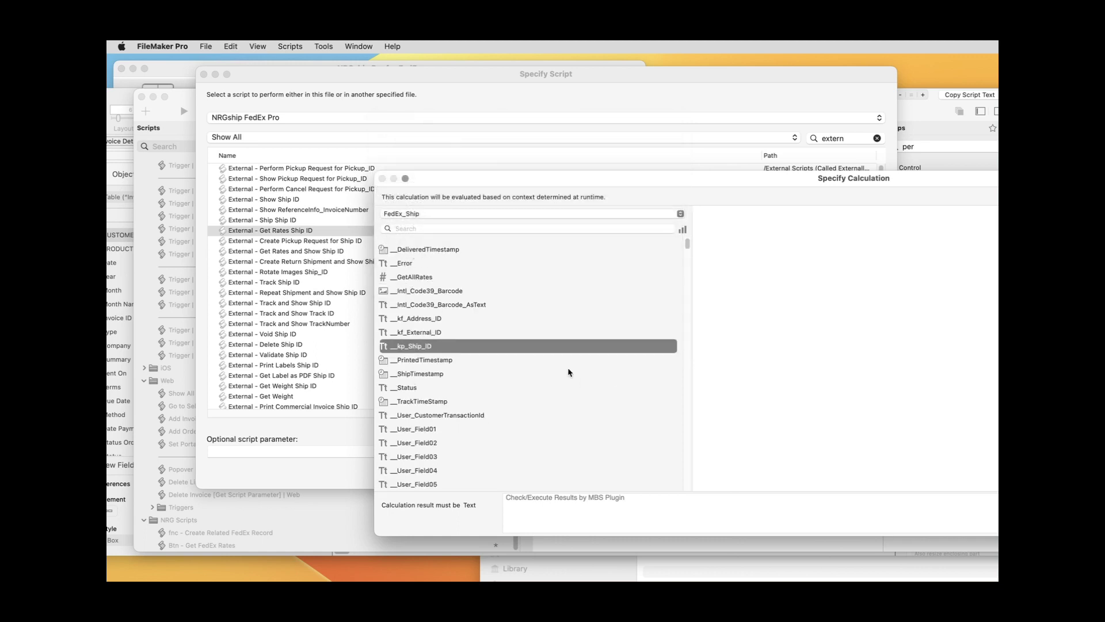
pyautogui.doubleClick(546, 347)
pyautogui.press('Return')
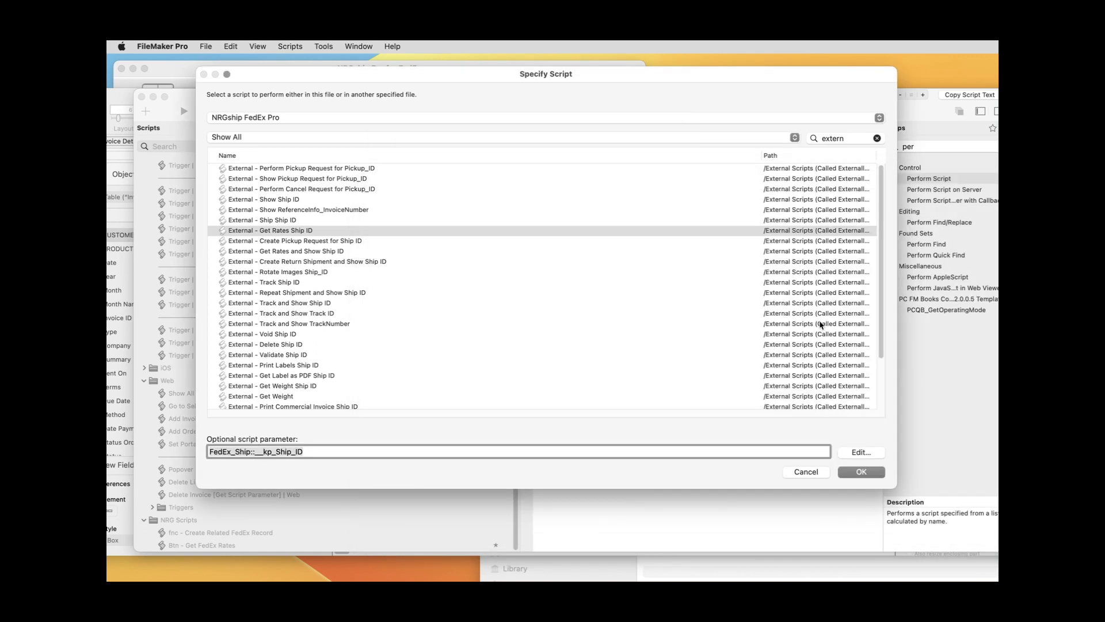
pyautogui.click(873, 473)
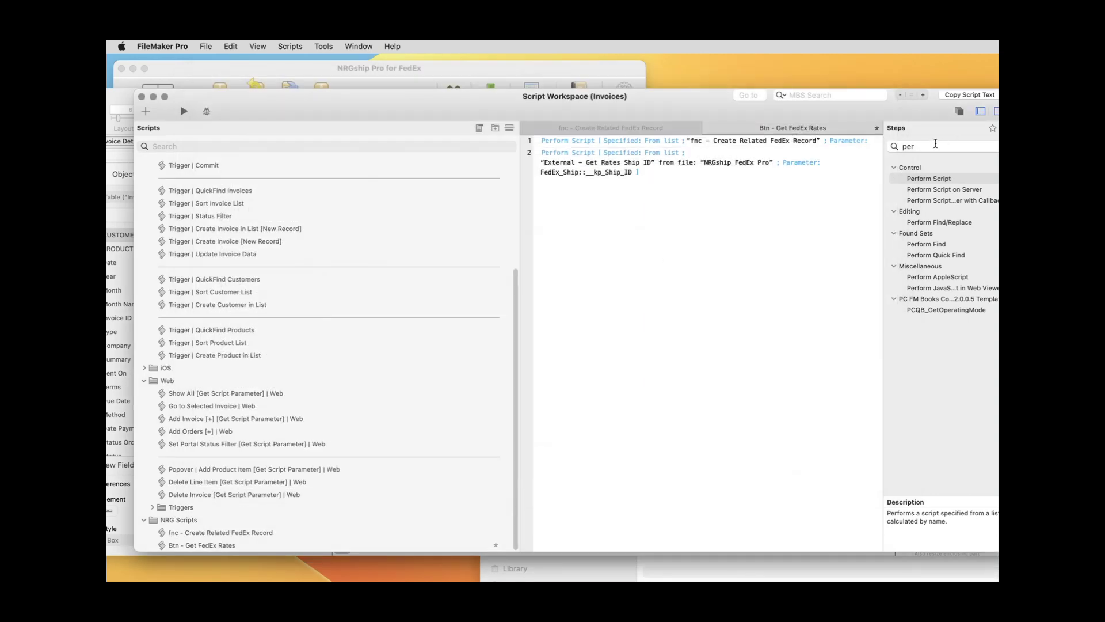
# Add an Exit Script step at the end of the Btn - Get FedEx Rates script
pyautogui.press('BackSpace')
pyautogui.press('BackSpace')
pyautogui.press('BackSpace')
pyautogui.write('ex')
pyautogui.doubleClick(922, 189)
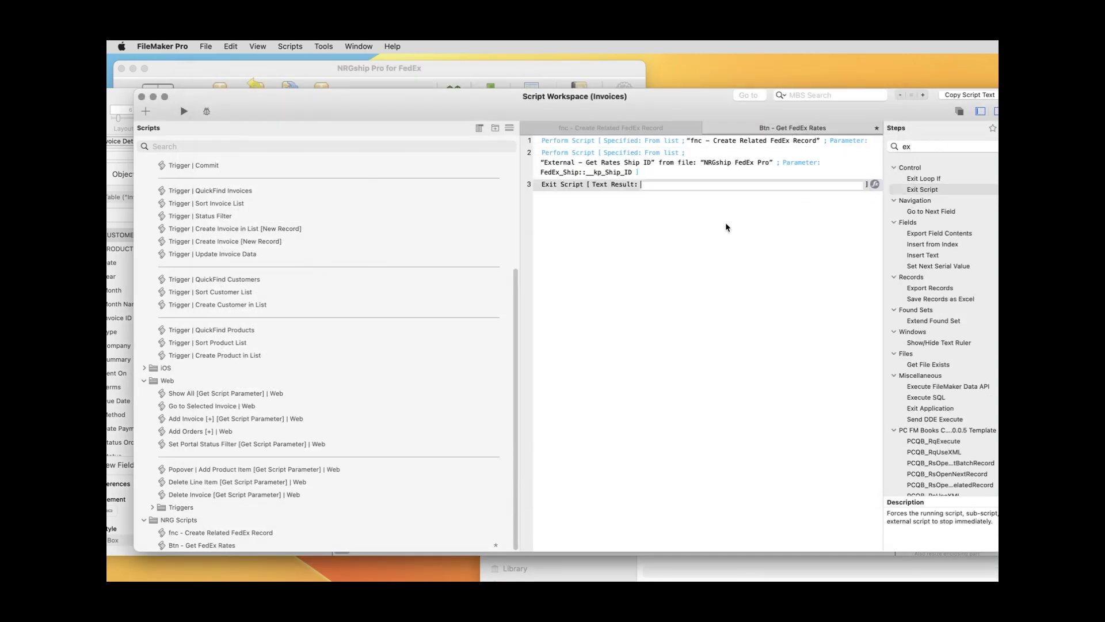
# Save the script, close the Script Workspace and add a Get Rates button about 121 by 30 pt beside the FedEx_RatesAndServices portal
pyautogui.press('super+s')
pyautogui.click(141, 96)
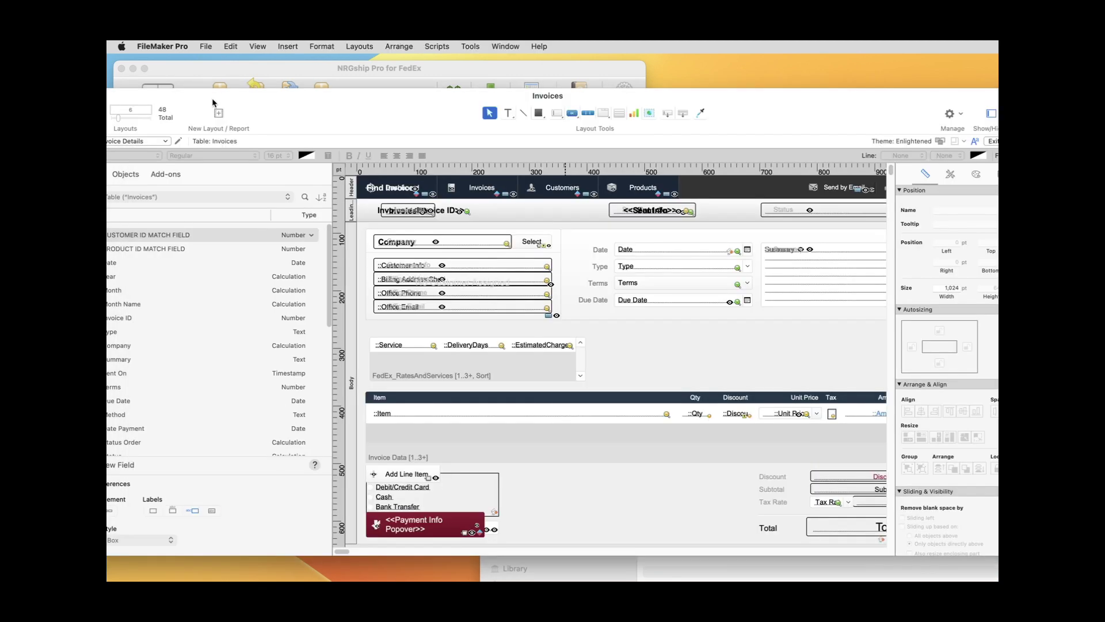
pyautogui.click(571, 115)
pyautogui.moveTo(608, 340); pyautogui.dragTo(678, 358)
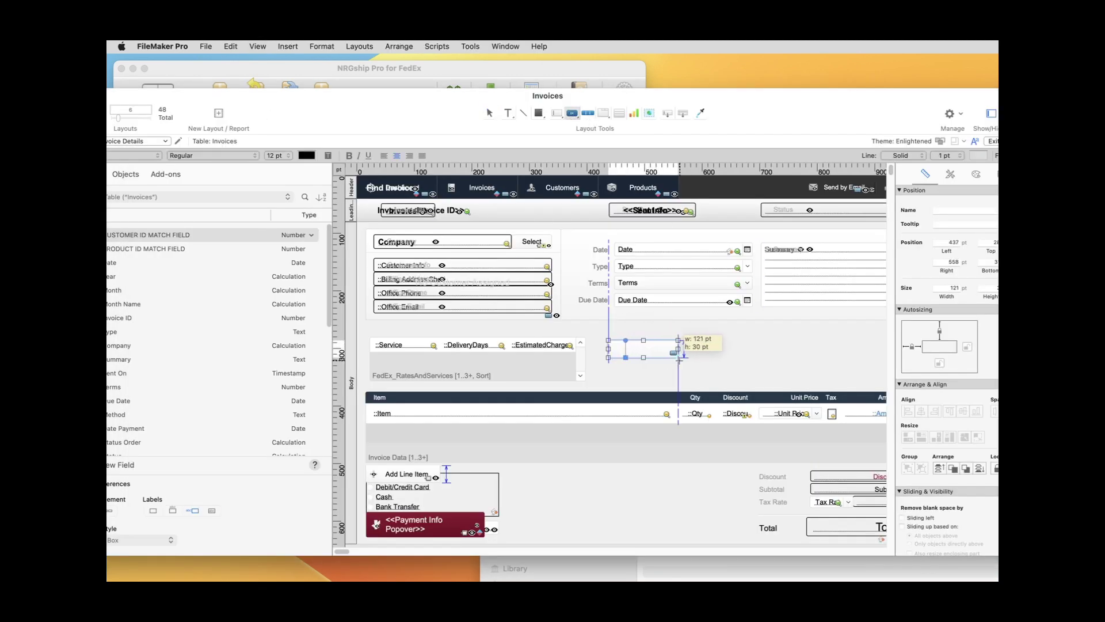
pyautogui.write('Ger ')
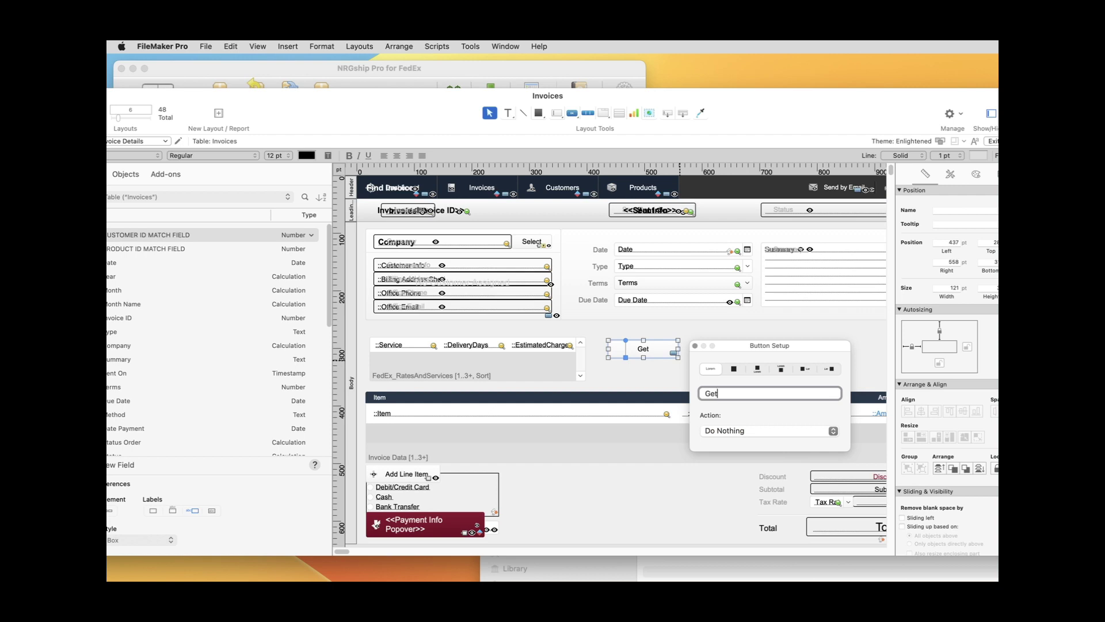
pyautogui.write(' Rates')
pyautogui.click(747, 433)
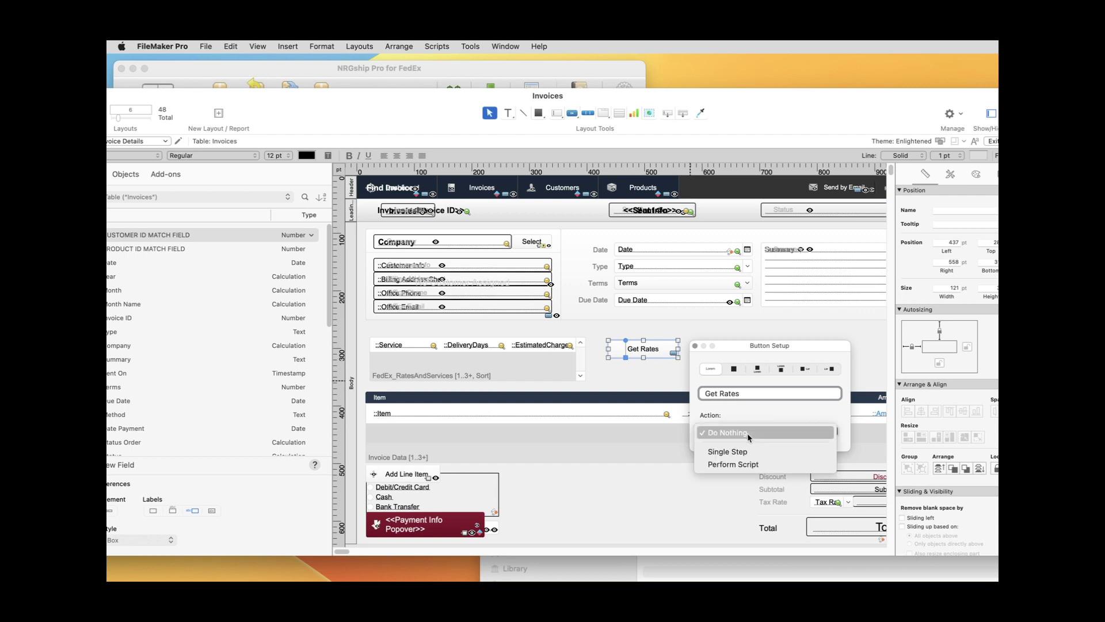
pyautogui.click(751, 450)
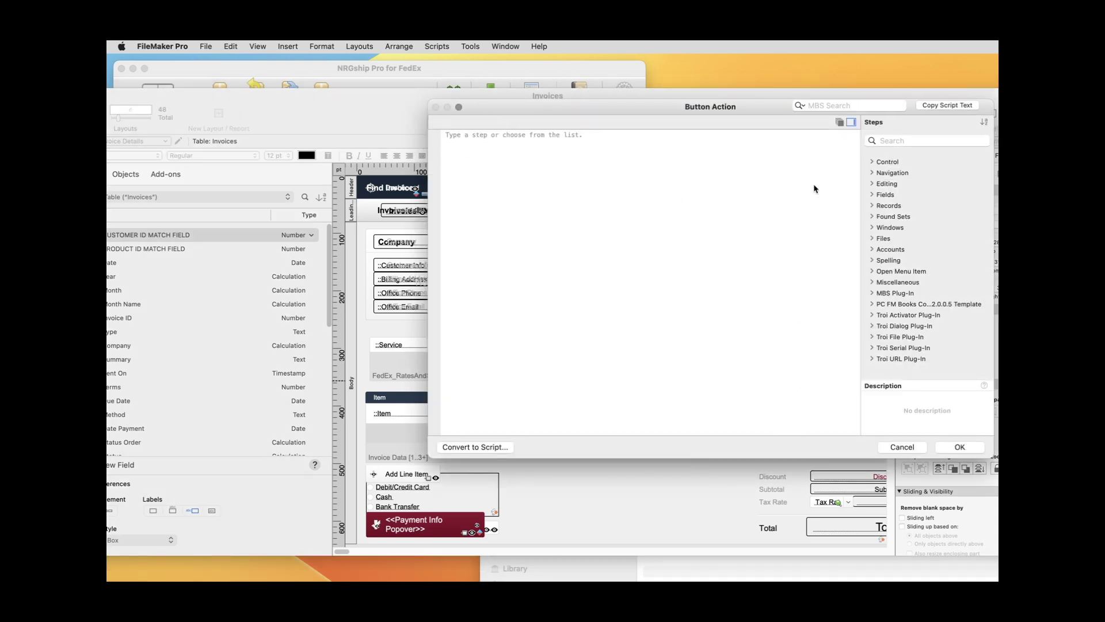
pyautogui.click(919, 448)
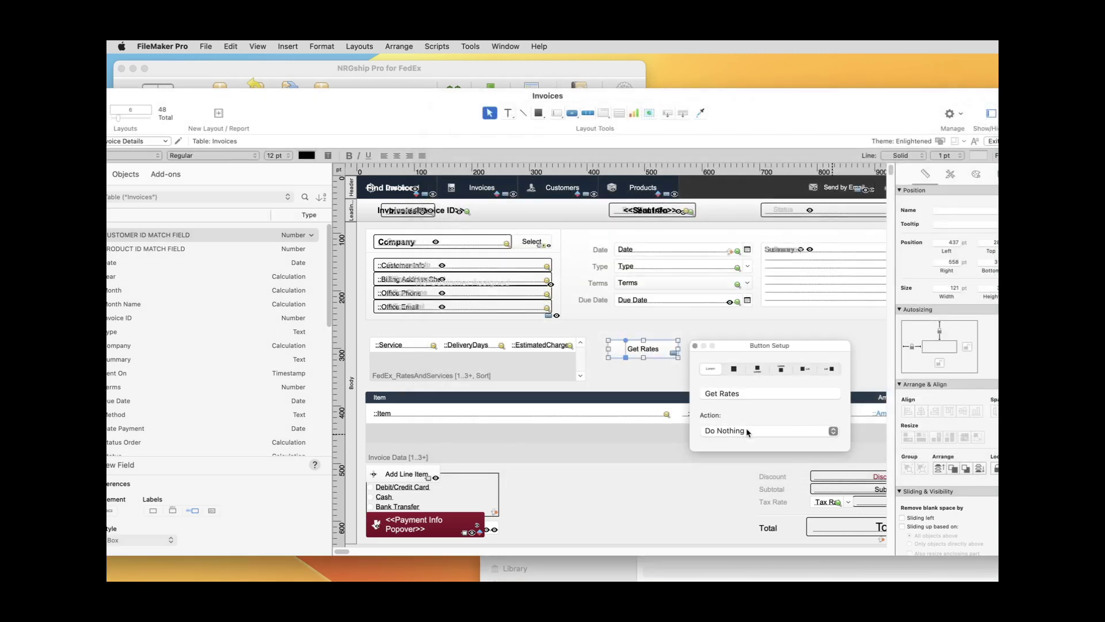
# Set the Get Rates button to perform the "Btn - Get FedEx Rates" script from the NRG Scripts folder
pyautogui.click(748, 431)
pyautogui.click(803, 468)
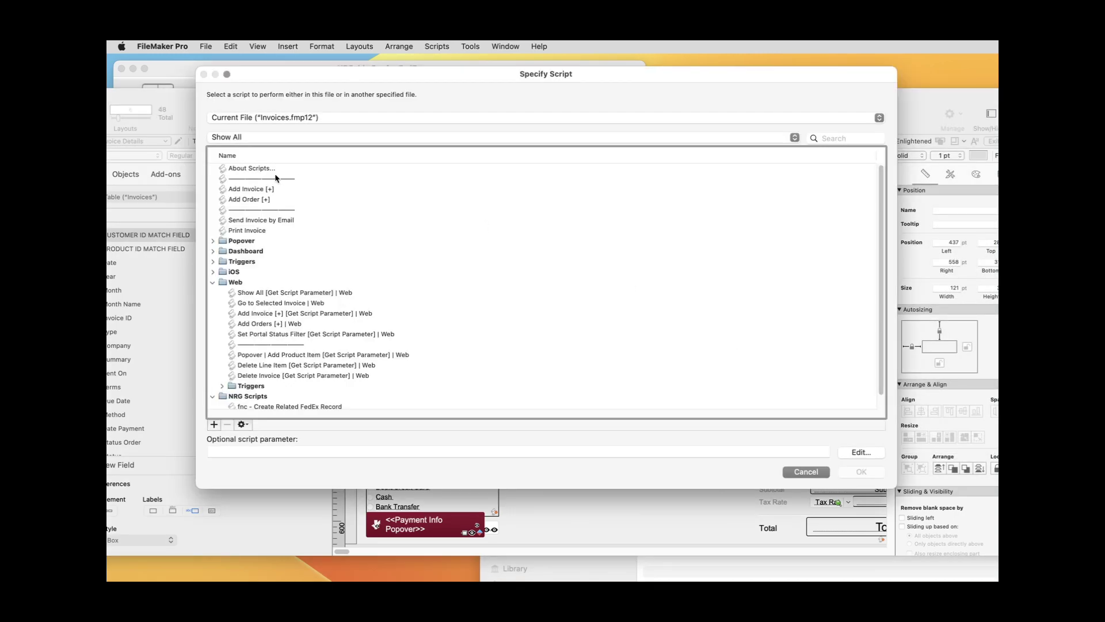
pyautogui.scroll(-2, 725, 331)
pyautogui.click(766, 403)
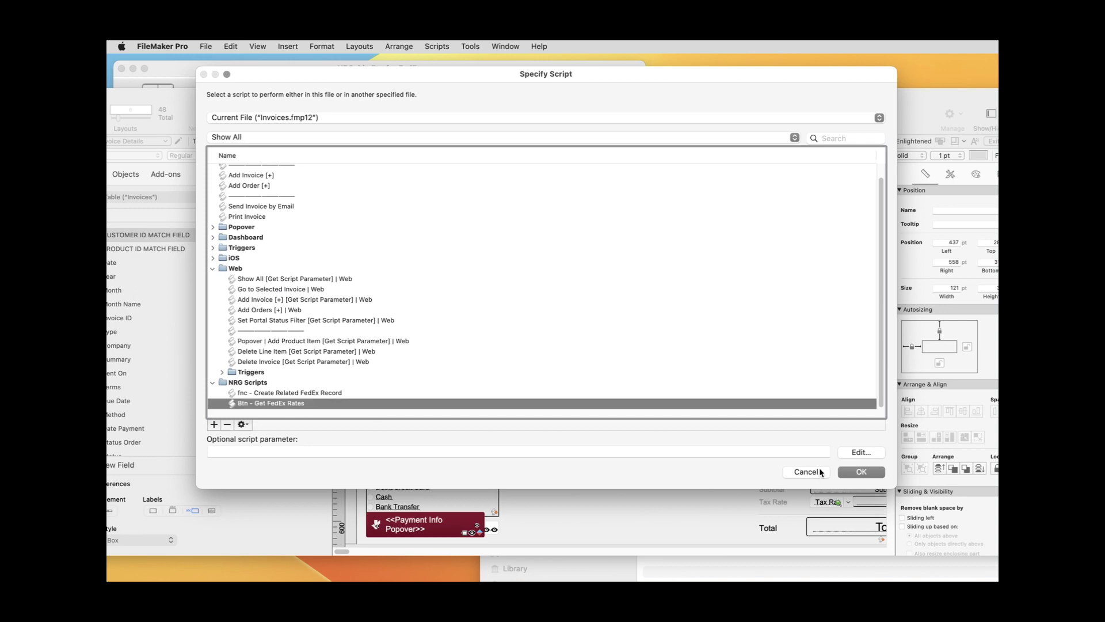
pyautogui.click(867, 473)
pyautogui.click(724, 325)
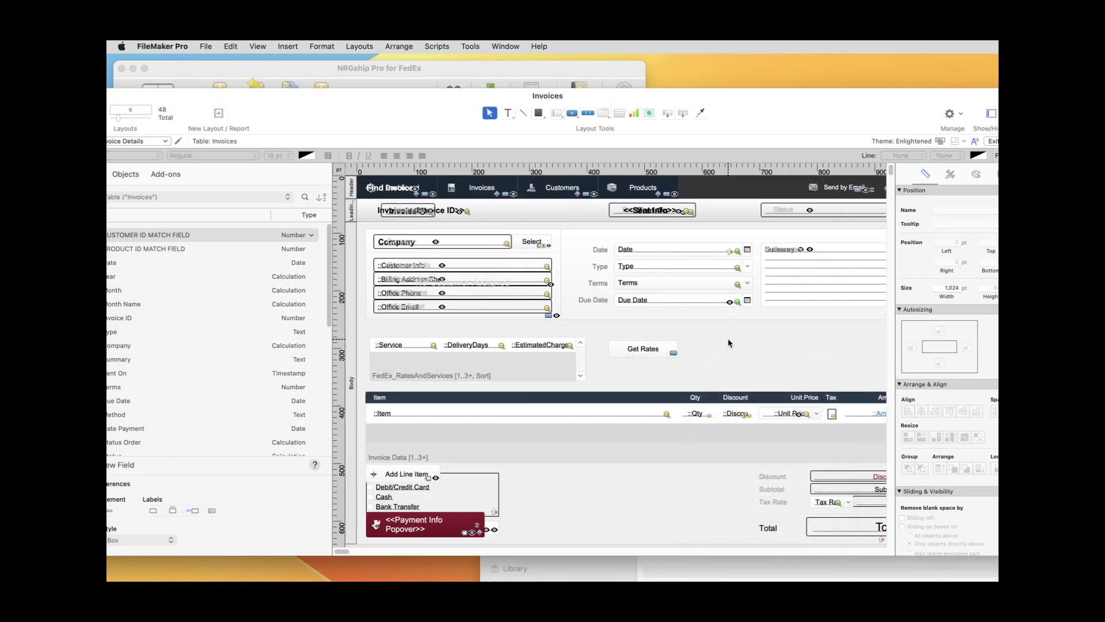
# Place the Service, Weight, TrackingNumber and ShippingCost fields with their labels in a column beside the Get Rates button
pyautogui.hscroll(3, 741, 352)
pyautogui.moveTo(231, 93); pyautogui.dragTo(292, 82)
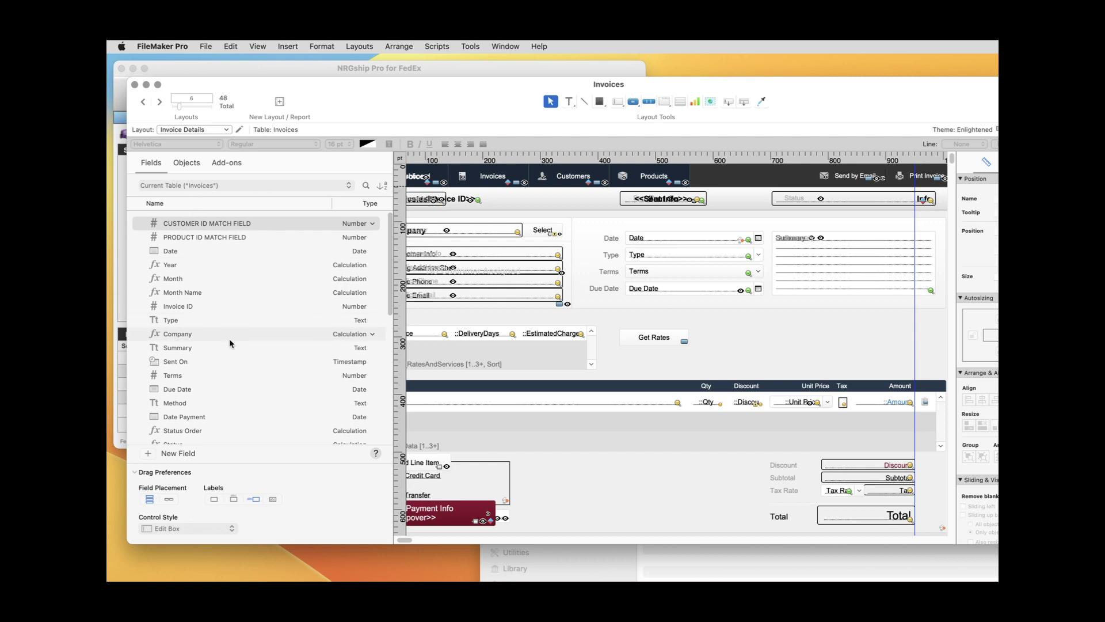
pyautogui.scroll(-15, 226, 341)
pyautogui.moveTo(176, 395); pyautogui.dragTo(848, 324)
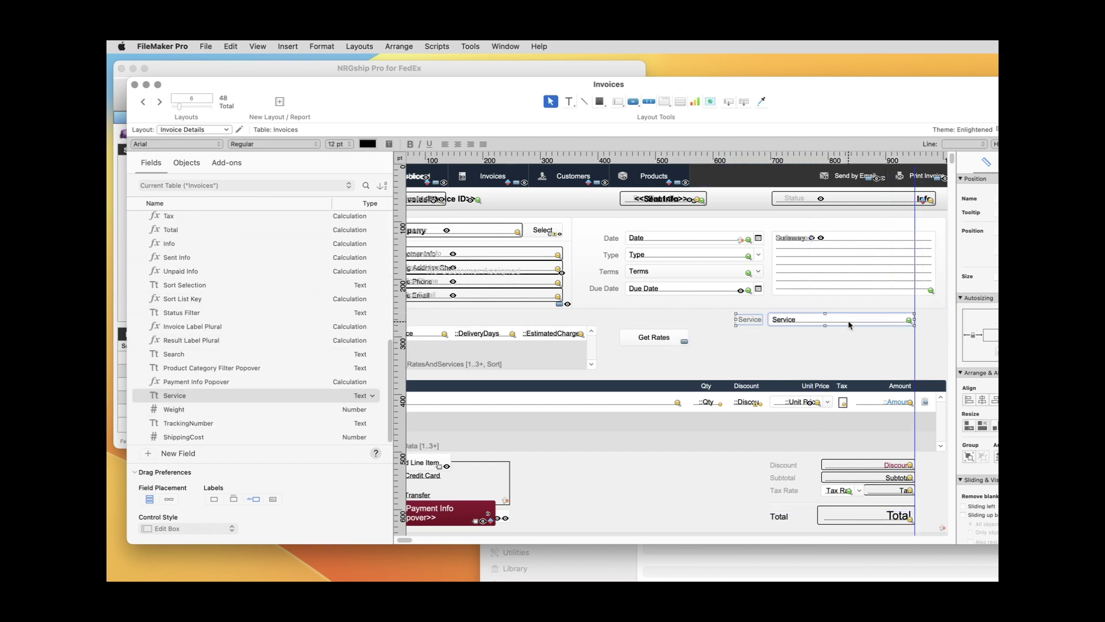
pyautogui.moveTo(233, 409); pyautogui.dragTo(846, 339)
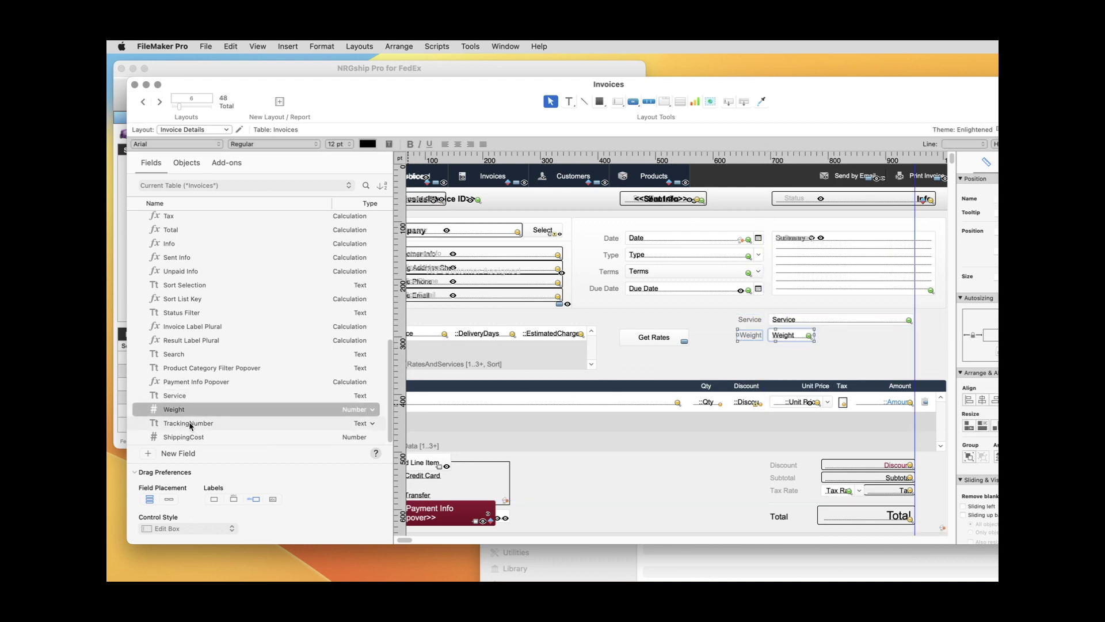
pyautogui.moveTo(196, 424); pyautogui.dragTo(841, 362)
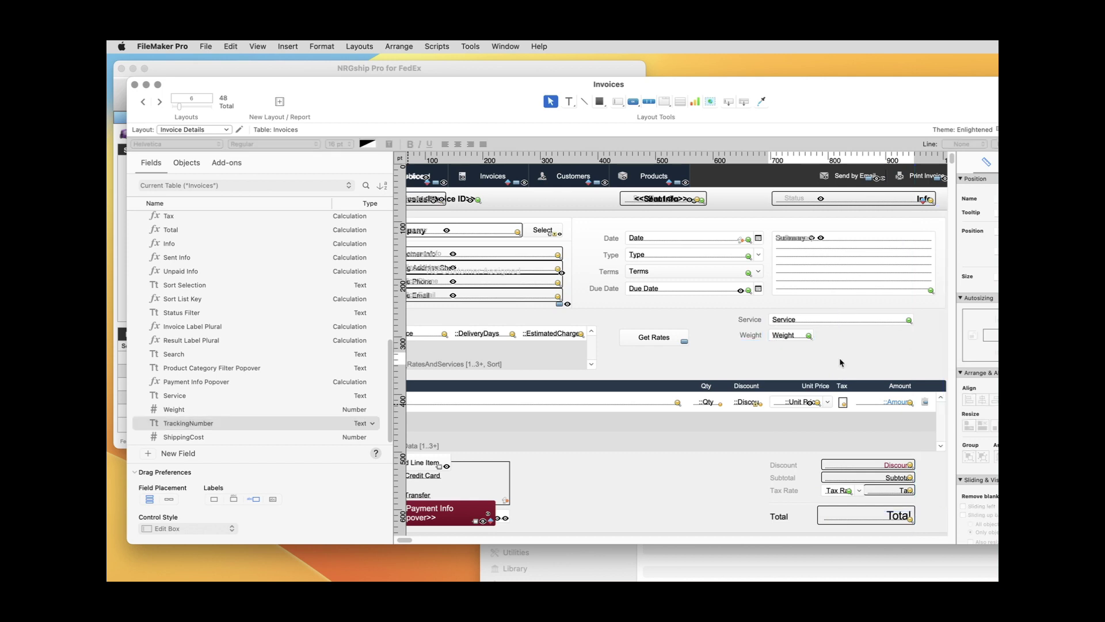
pyautogui.moveTo(259, 437); pyautogui.dragTo(852, 369)
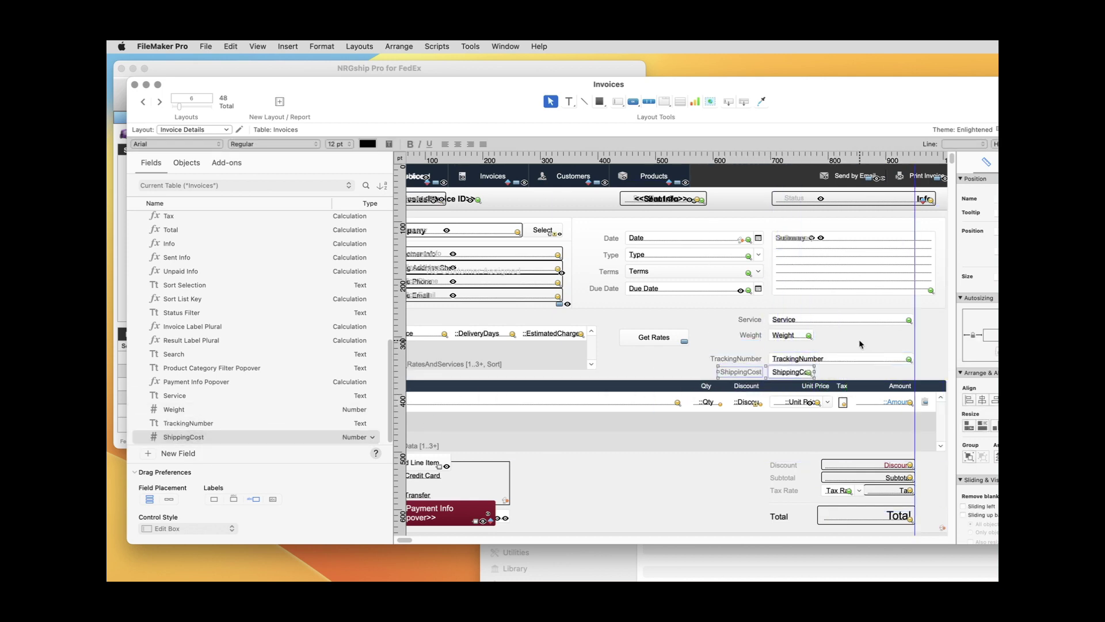
pyautogui.click(859, 340)
# Set the Service field's control style to Pop-up Menu
pyautogui.click(789, 324)
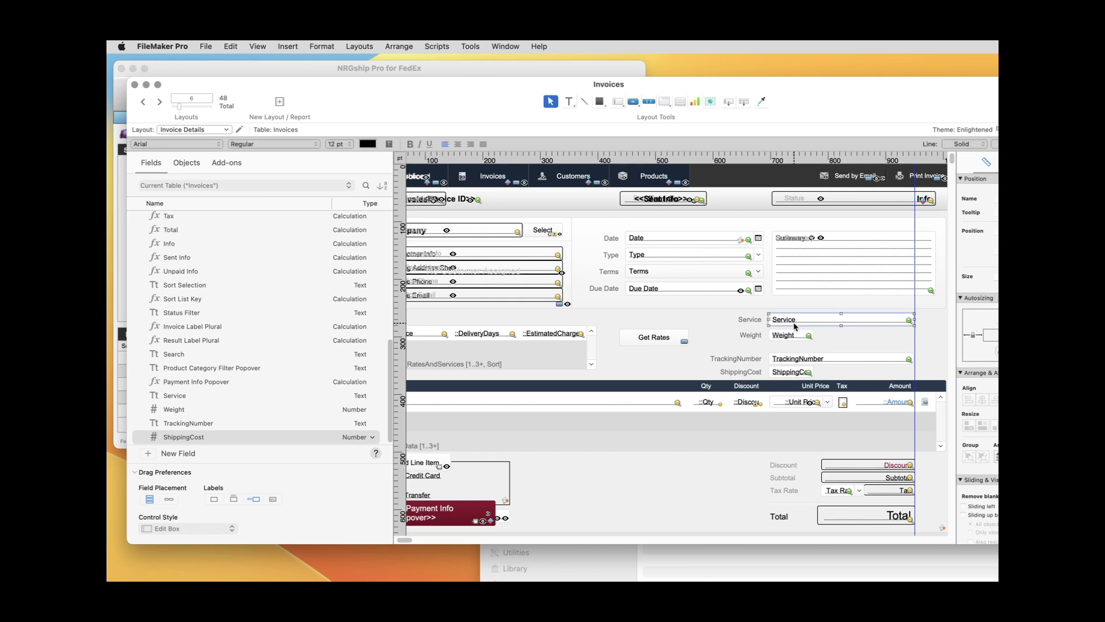
pyautogui.click(1080, 212)
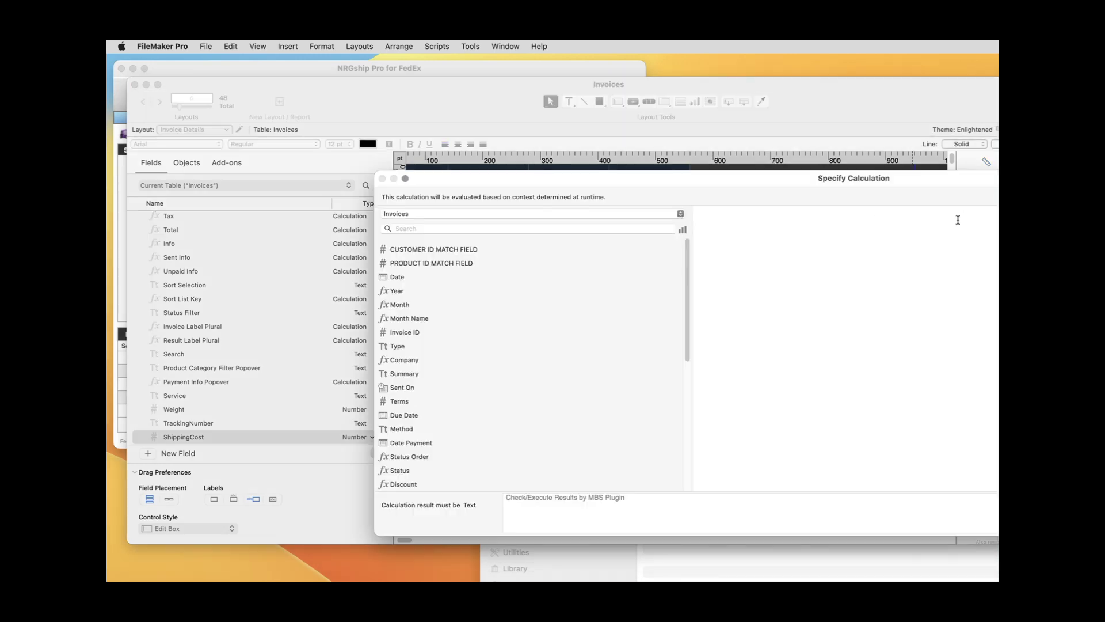
pyautogui.press('Escape')
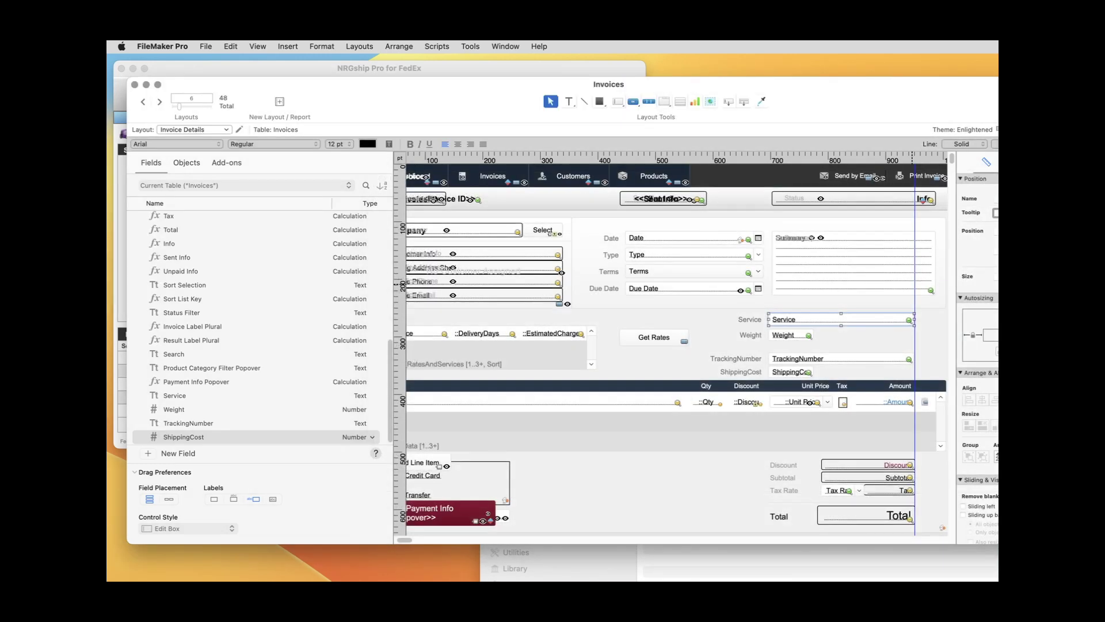
pyautogui.click(1061, 162)
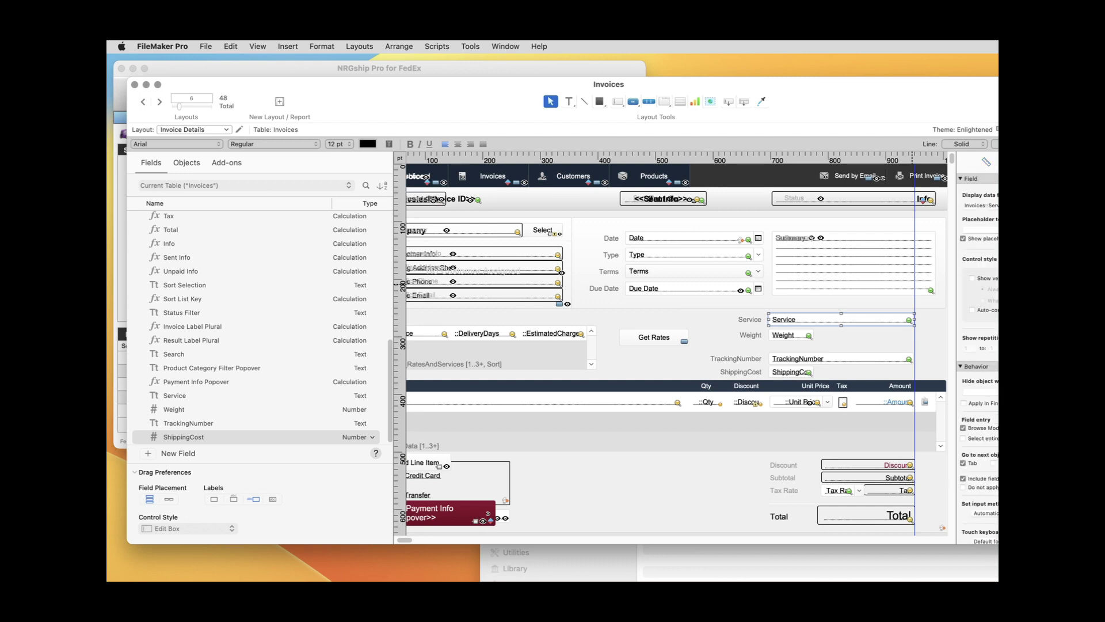
pyautogui.click(1042, 259)
pyautogui.moveTo(916, 87); pyautogui.dragTo(818, 80)
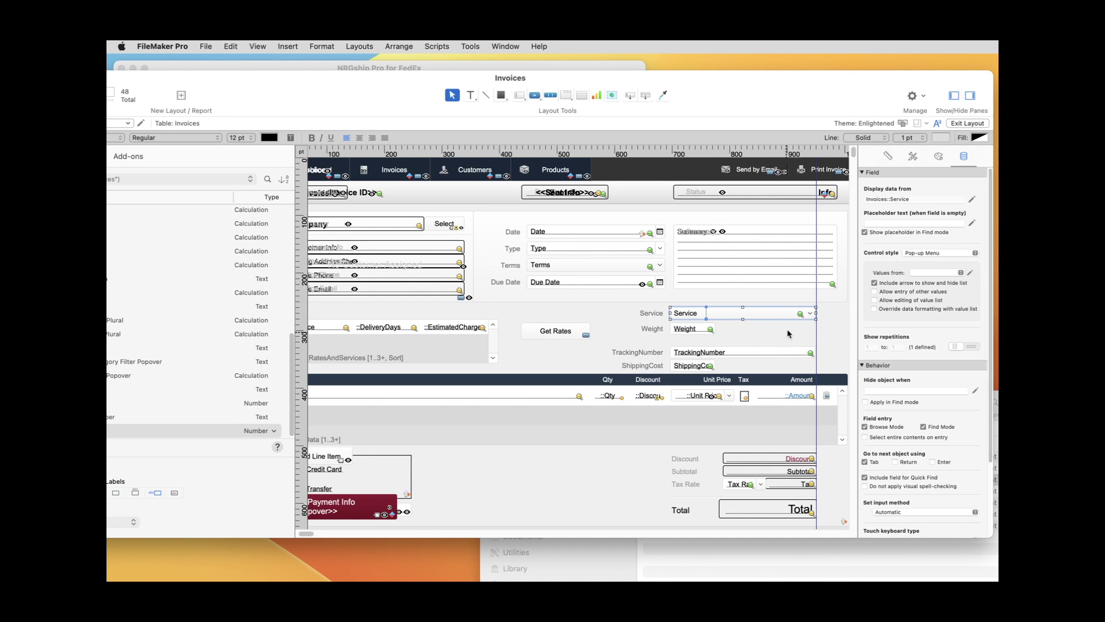
# Create a custom value list named Services from the FedEx service names copied in BBEdit and assign it to the Service field
pyautogui.click(971, 274)
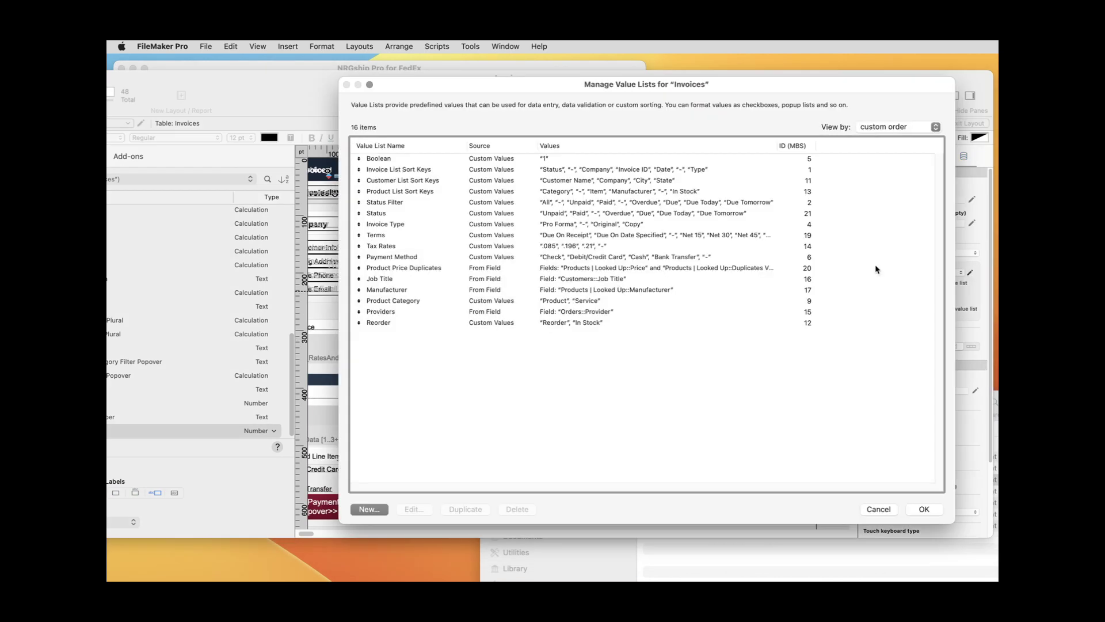
pyautogui.click(369, 509)
pyautogui.write('Services')
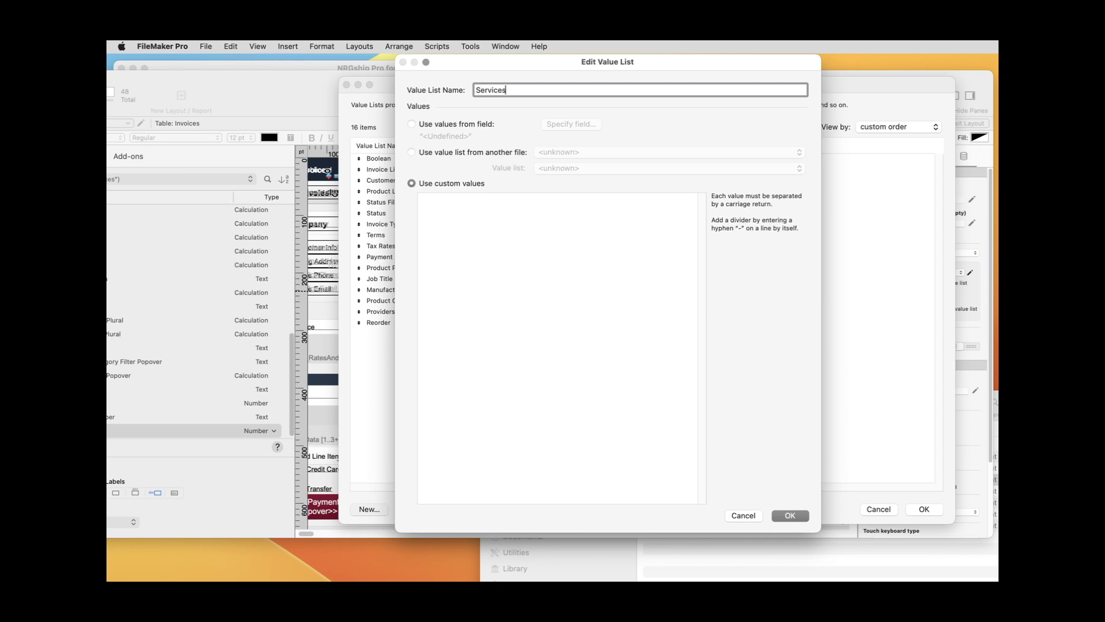
pyautogui.press('super+Tab')
pyautogui.press('super+c')
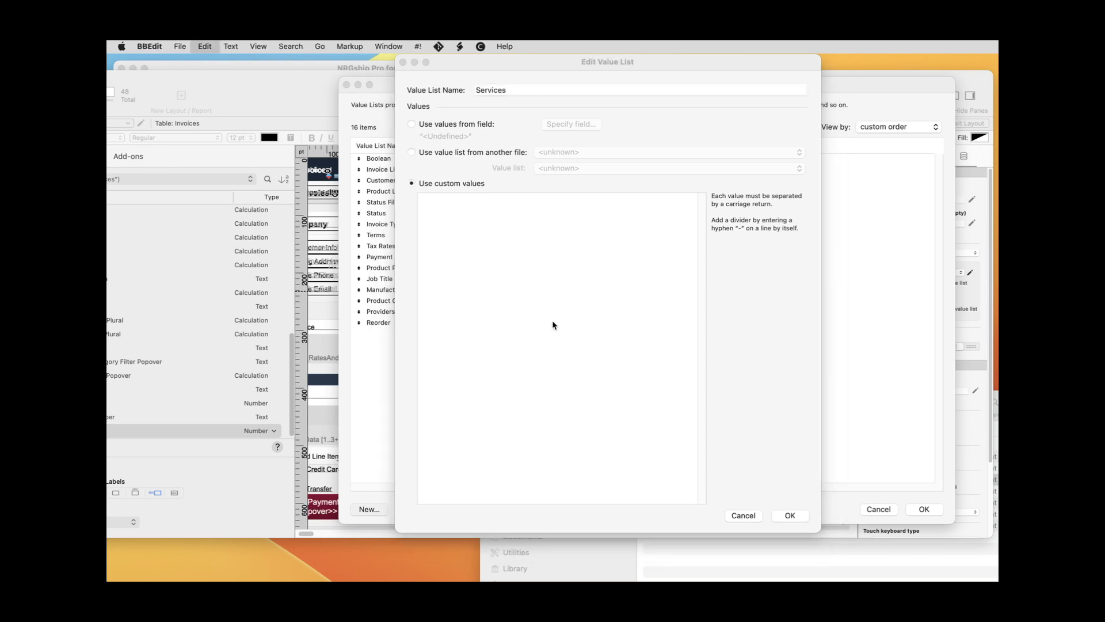
pyautogui.click(553, 303)
pyautogui.press('super+v')
pyautogui.click(803, 516)
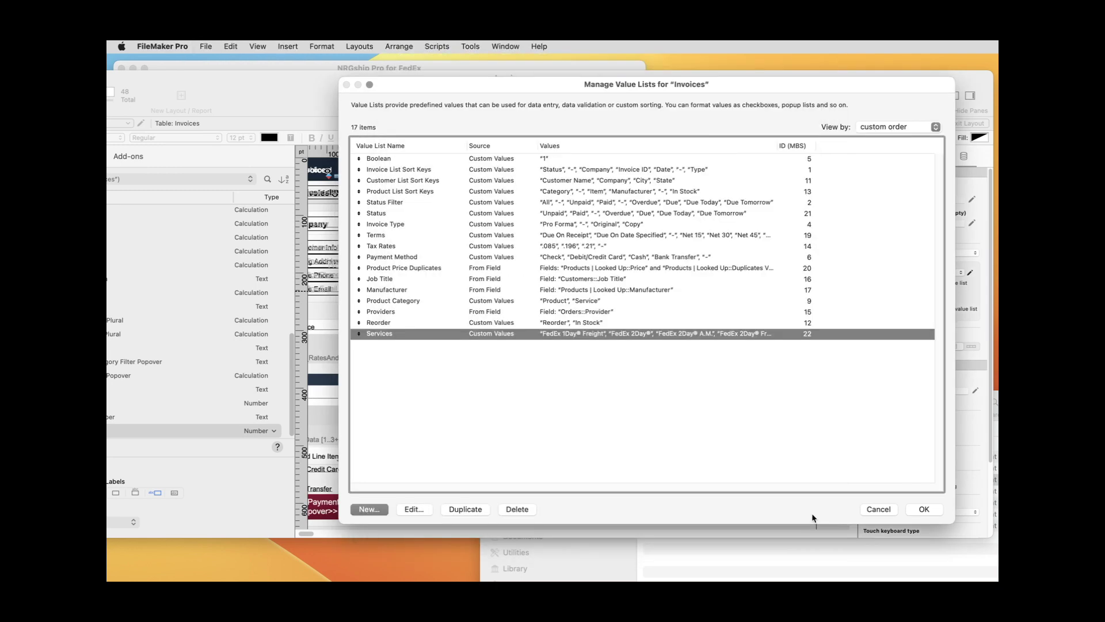
pyautogui.click(925, 510)
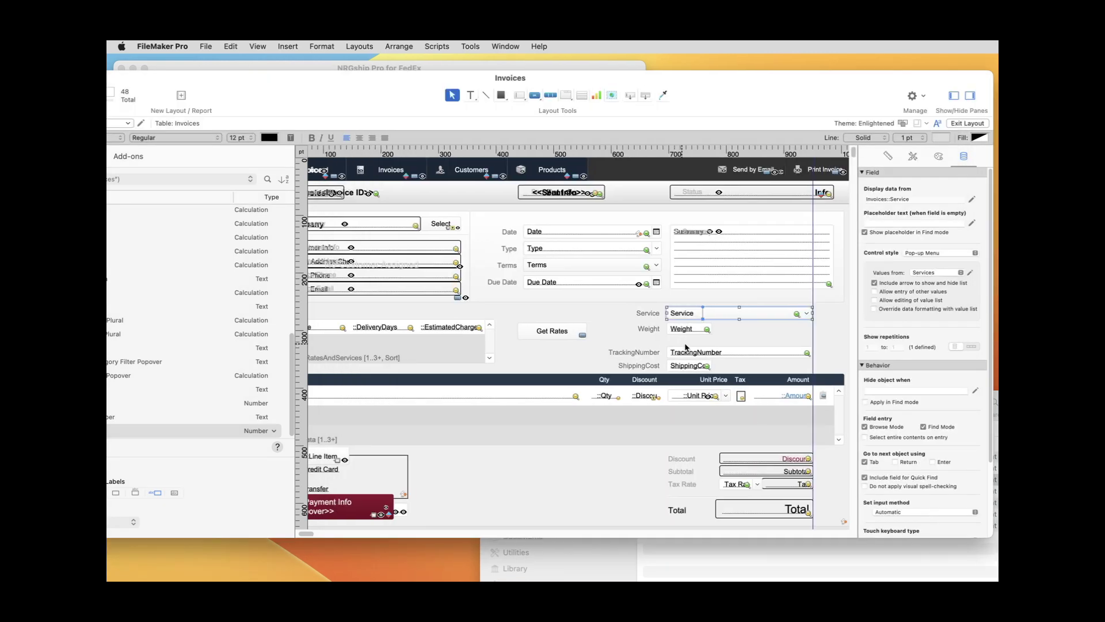
# In Browse mode, set the invoice's Service to FedEx Ground® and Weight to 1, and get the FedEx rates
pyautogui.press('super+b')
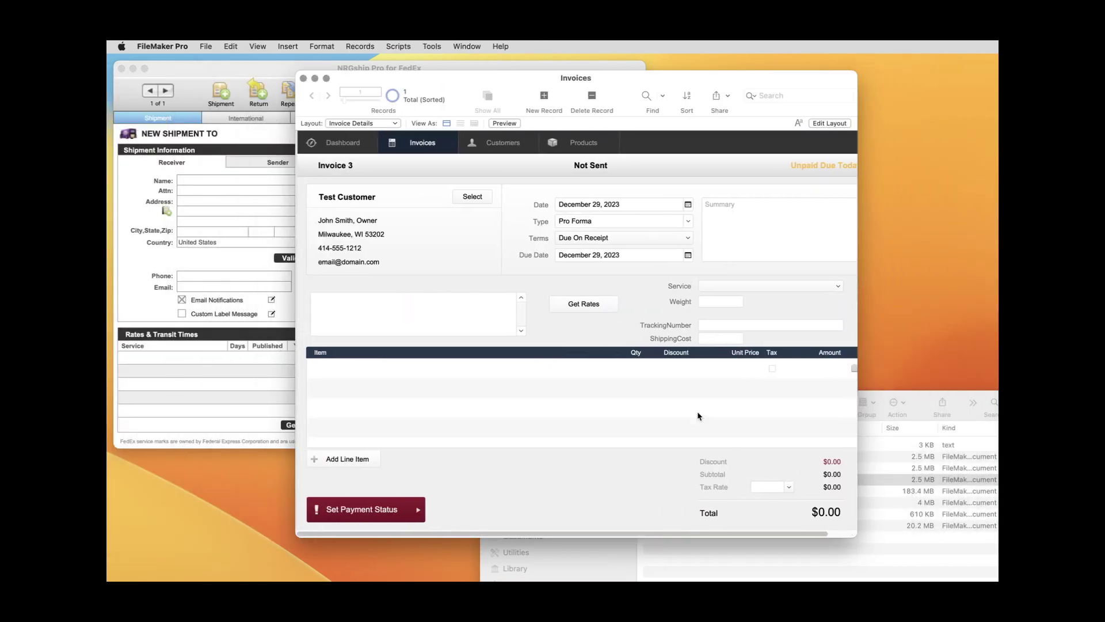
pyautogui.moveTo(855, 535); pyautogui.dragTo(960, 545)
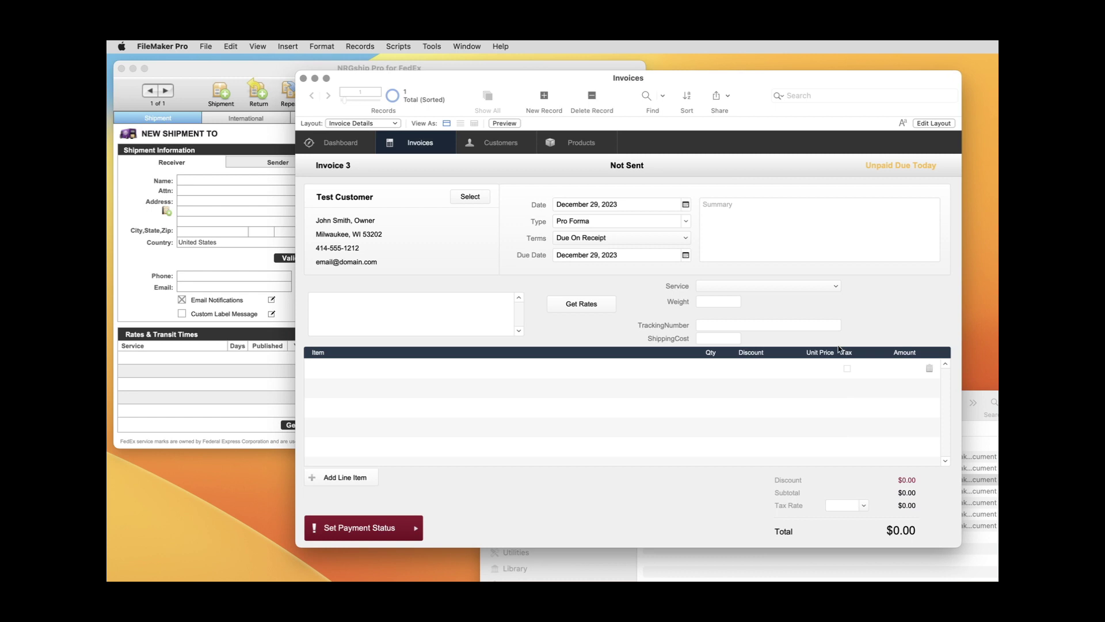
pyautogui.click(727, 286)
pyautogui.click(727, 383)
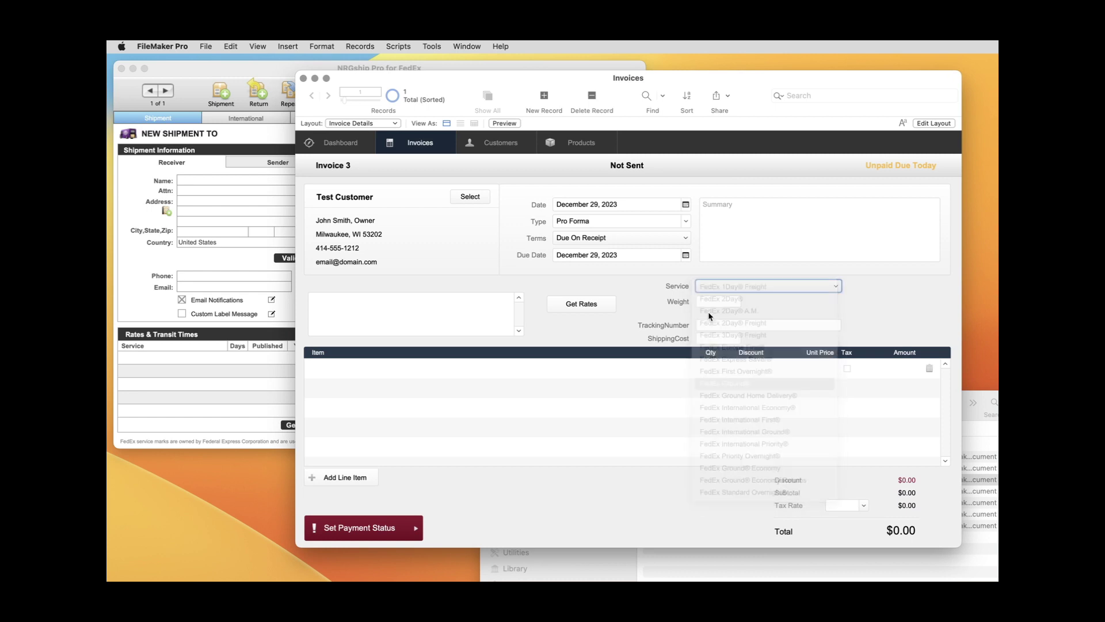
pyautogui.click(736, 302)
pyautogui.click(802, 305)
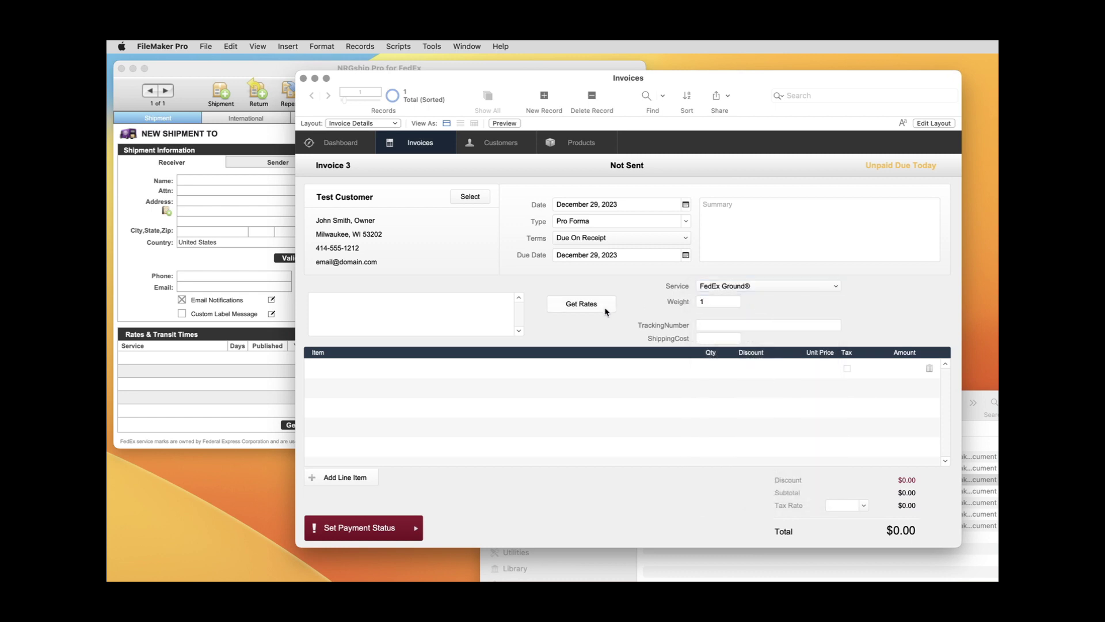
pyautogui.click(576, 306)
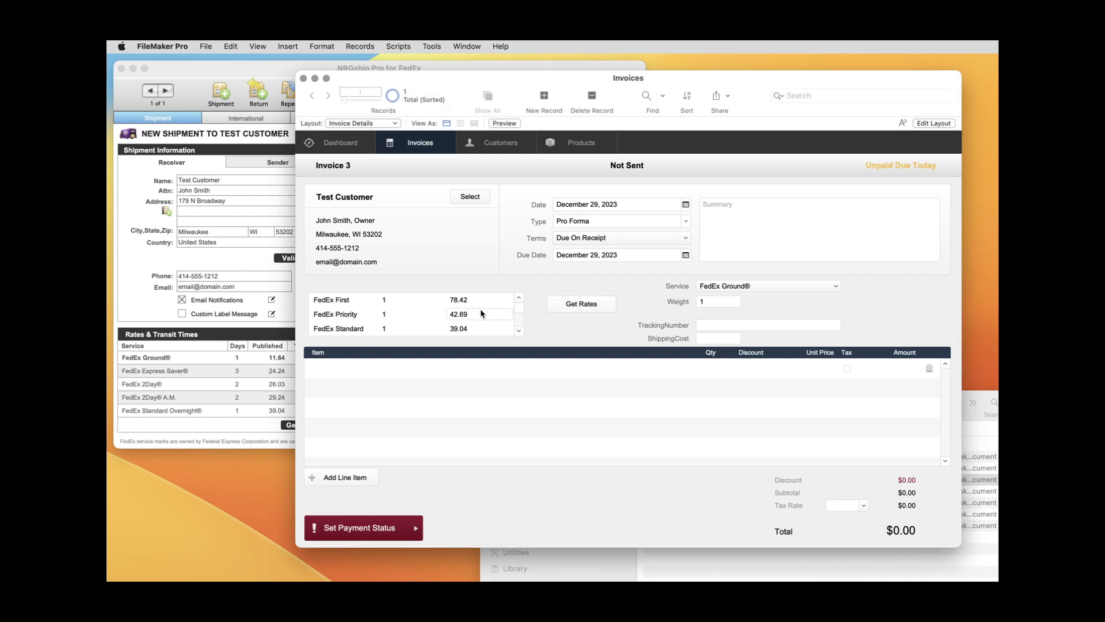
# Examine the services, delivery days and estimated charges listed in the invoice's rates portal
pyautogui.scroll(-5, 480, 311)
pyautogui.scroll(5, 480, 311)
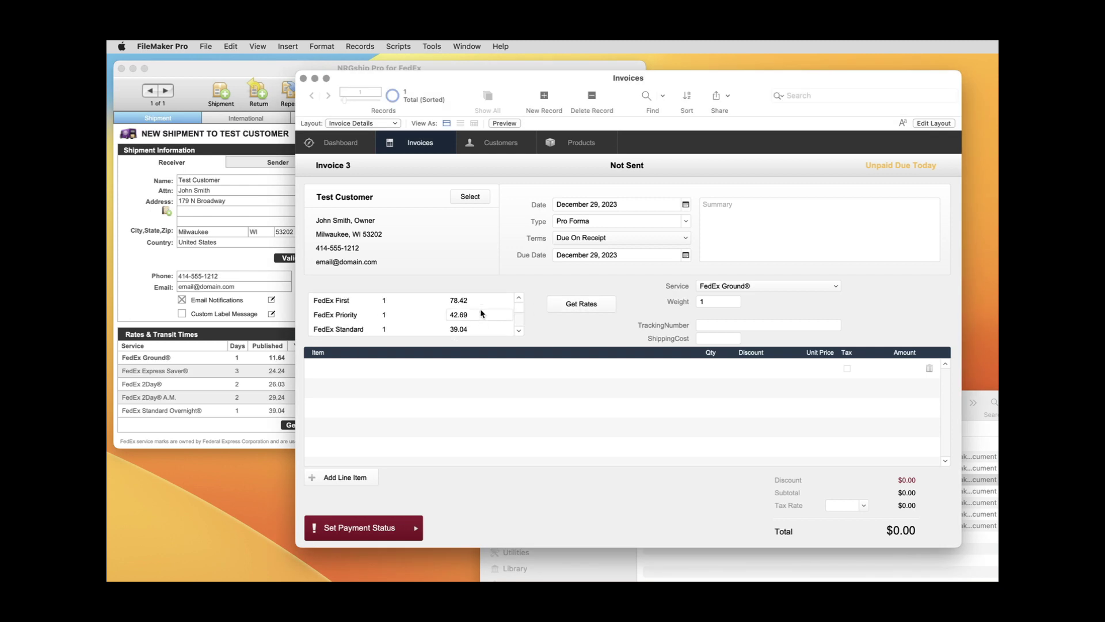
pyautogui.scroll(-5, 469, 311)
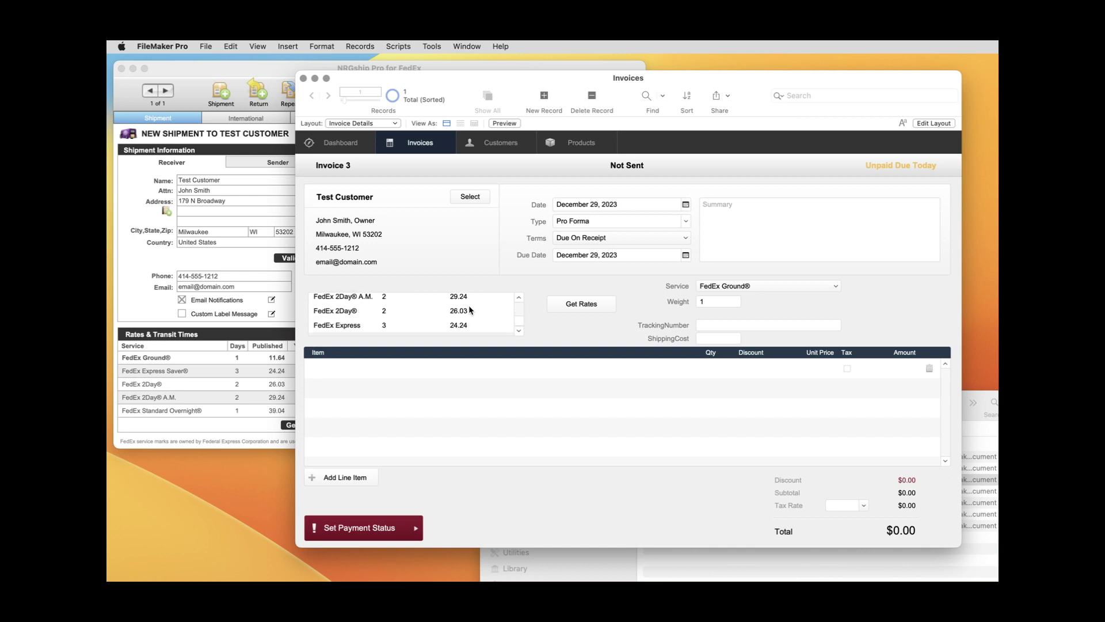
pyautogui.scroll(5, 467, 319)
pyautogui.scroll(-2, 468, 320)
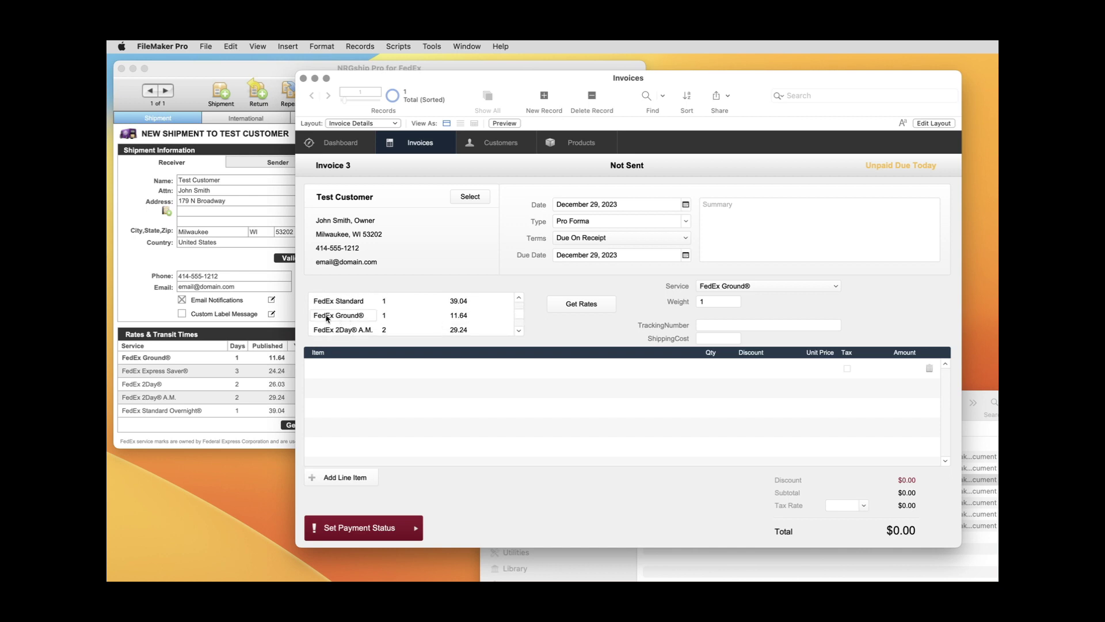
pyautogui.scroll(2, 353, 321)
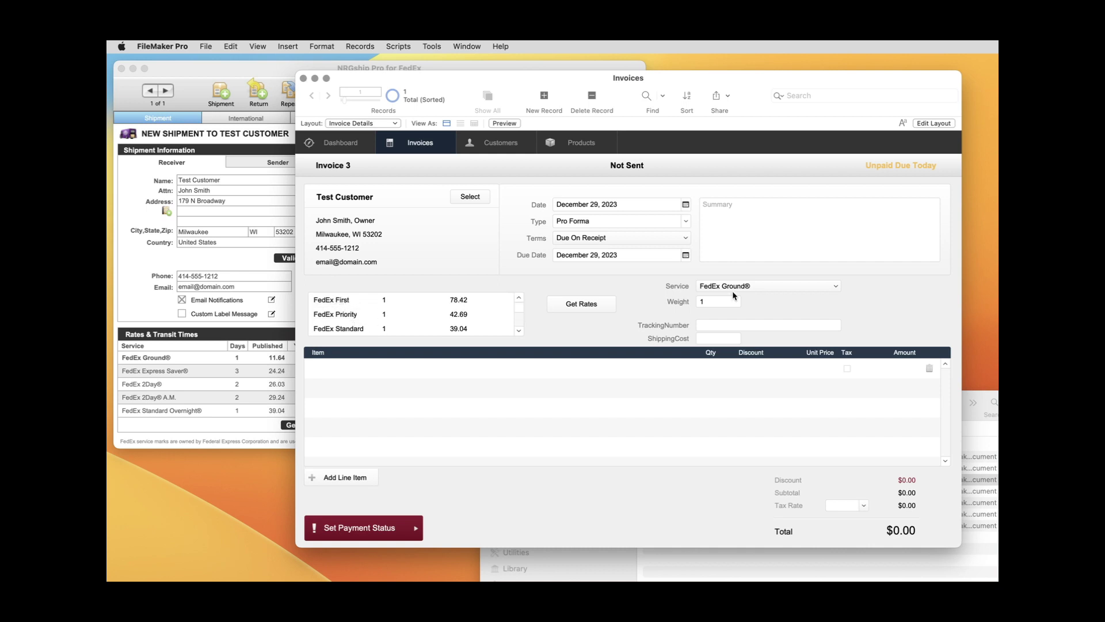
pyautogui.scroll(-4, 492, 316)
pyautogui.scroll(2, 352, 316)
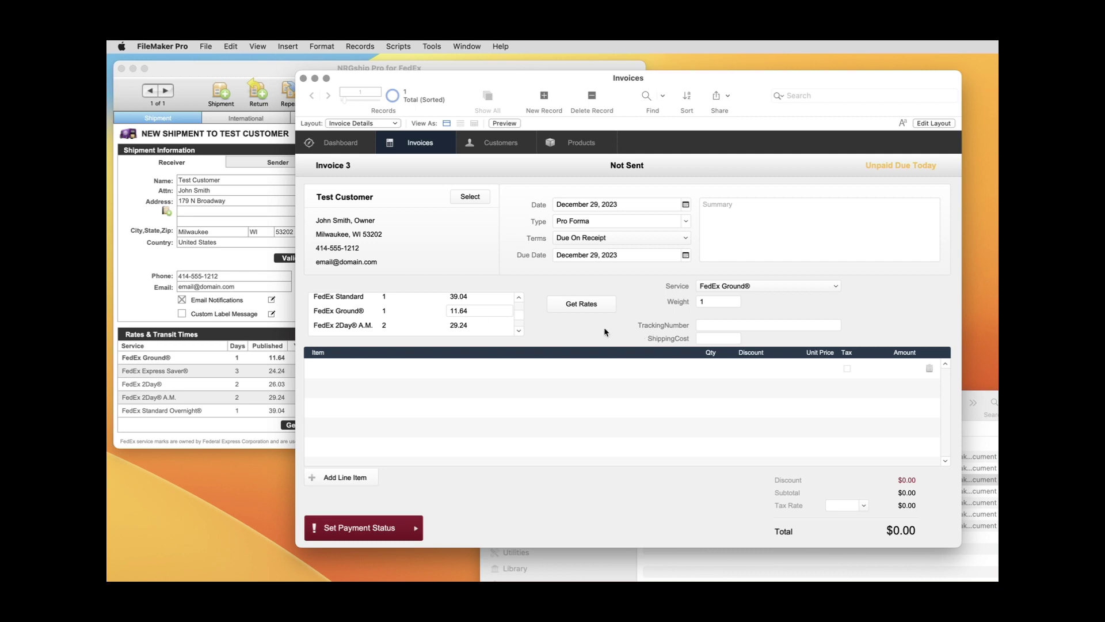
# Create a new script named "Btn - Ship" in the NRG Scripts folder of the Invoices file
pyautogui.click(392, 46)
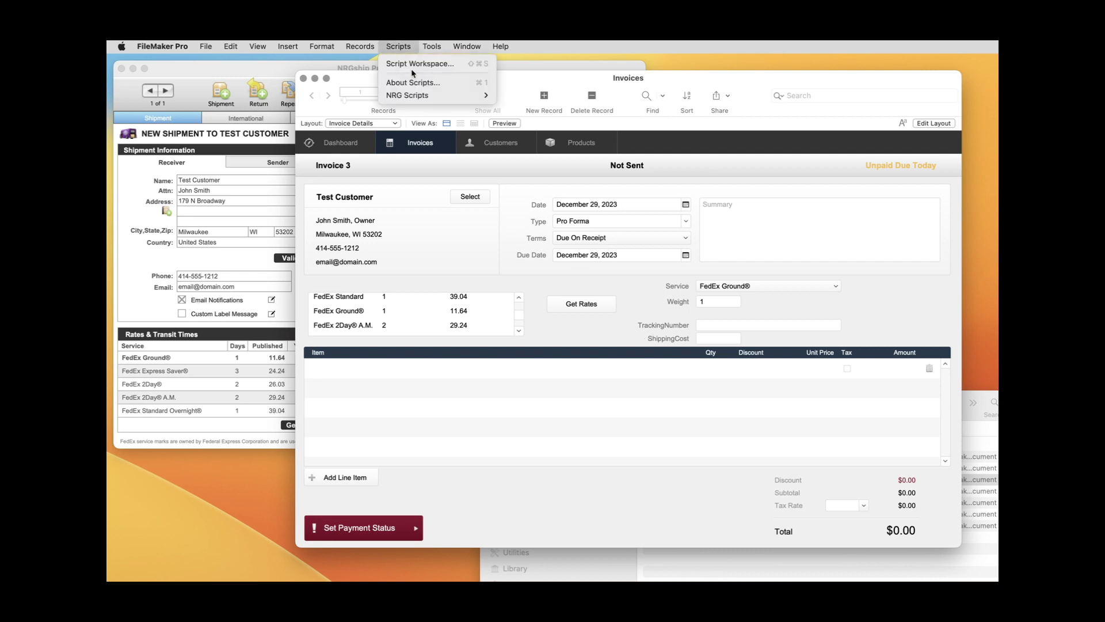
pyautogui.click(412, 66)
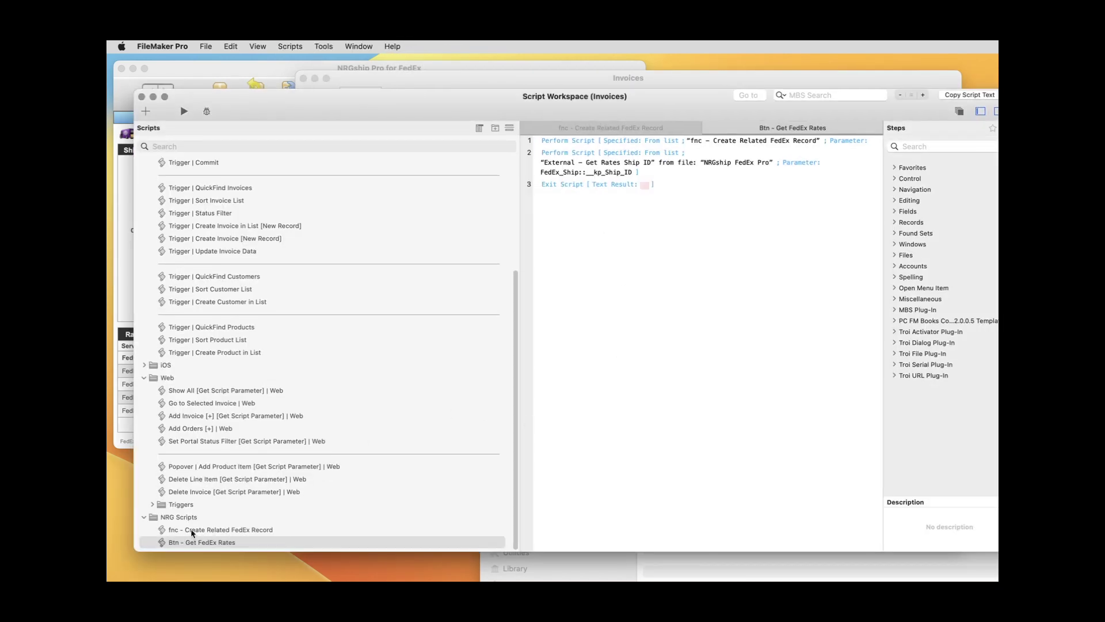
pyautogui.click(145, 111)
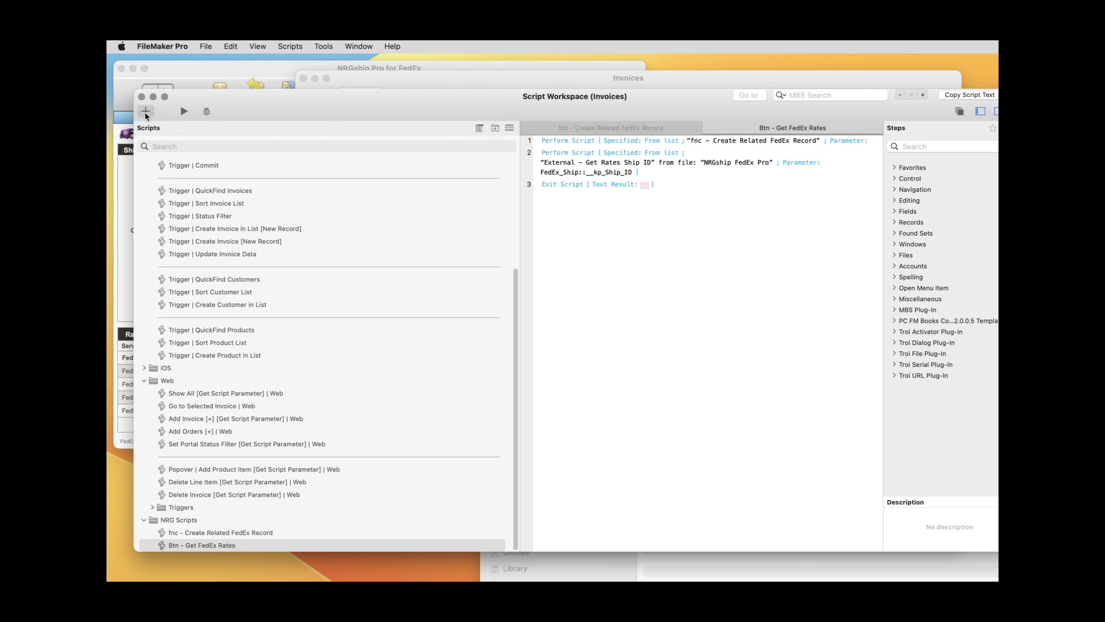
pyautogui.write('Btn')
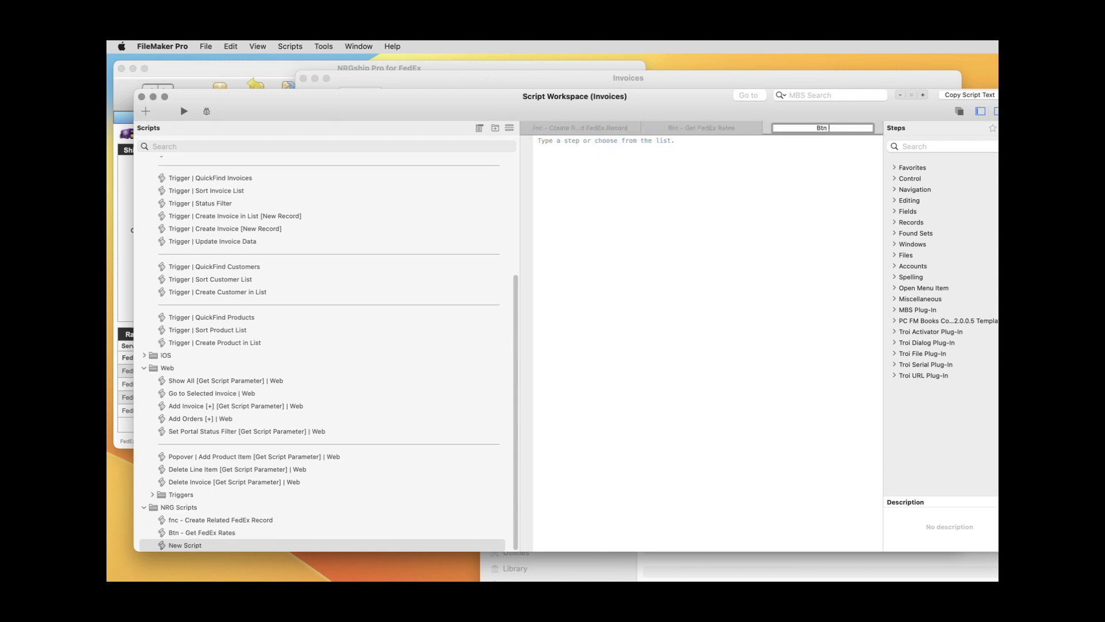
pyautogui.write(' - Ship')
pyautogui.press('Return')
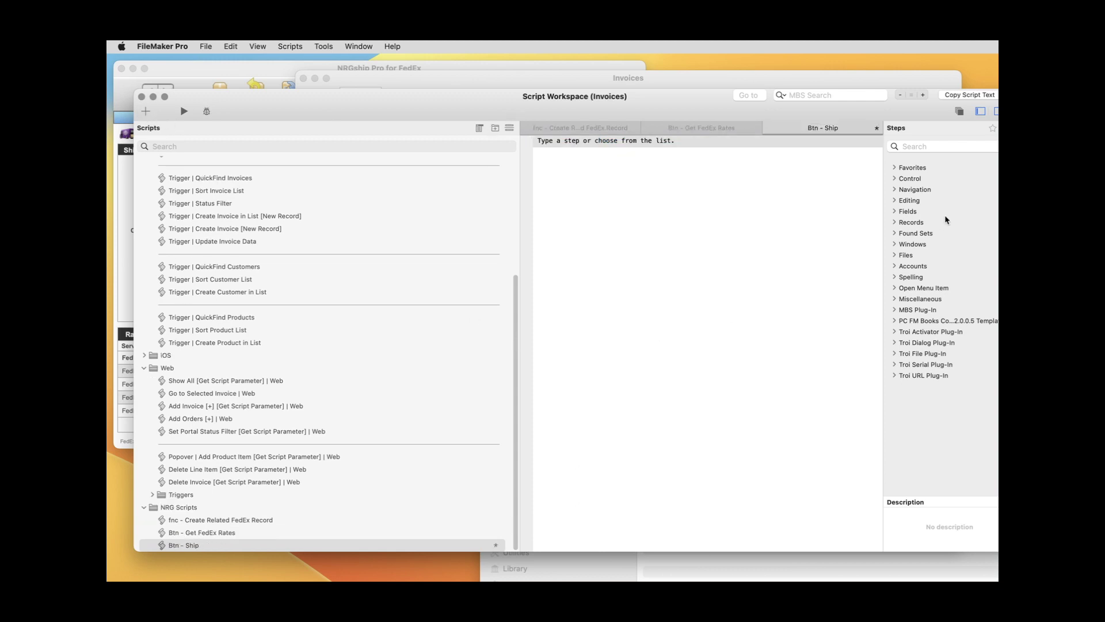
# Add a Perform Script step to Btn - Ship that runs "fnc - Create Related FedEx Record" from the current file
pyautogui.click(929, 146)
pyautogui.write('per')
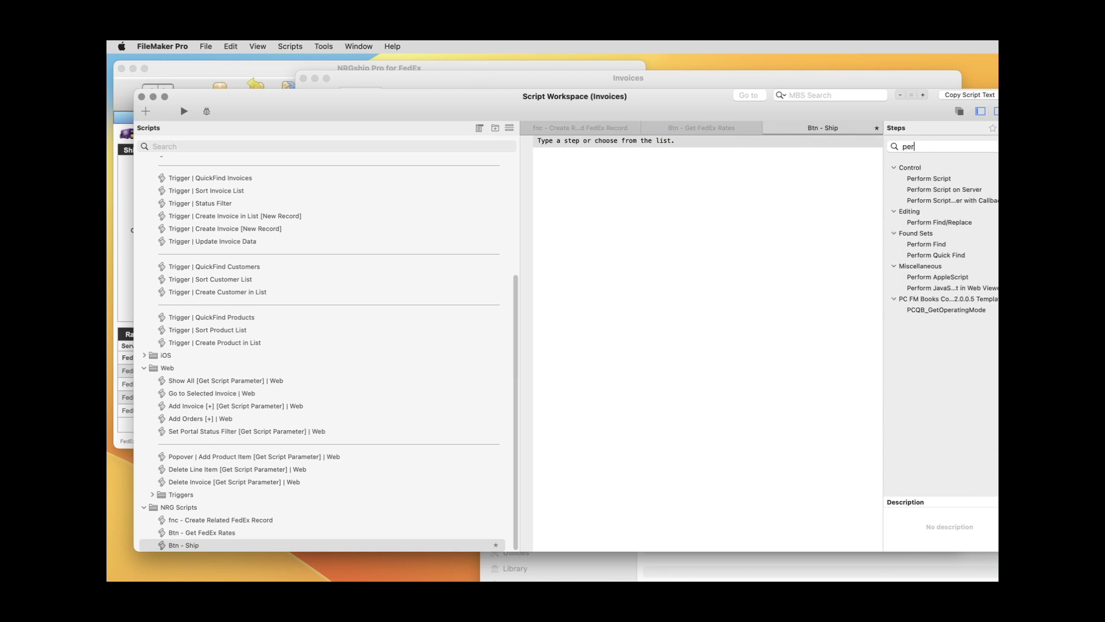
pyautogui.doubleClick(929, 179)
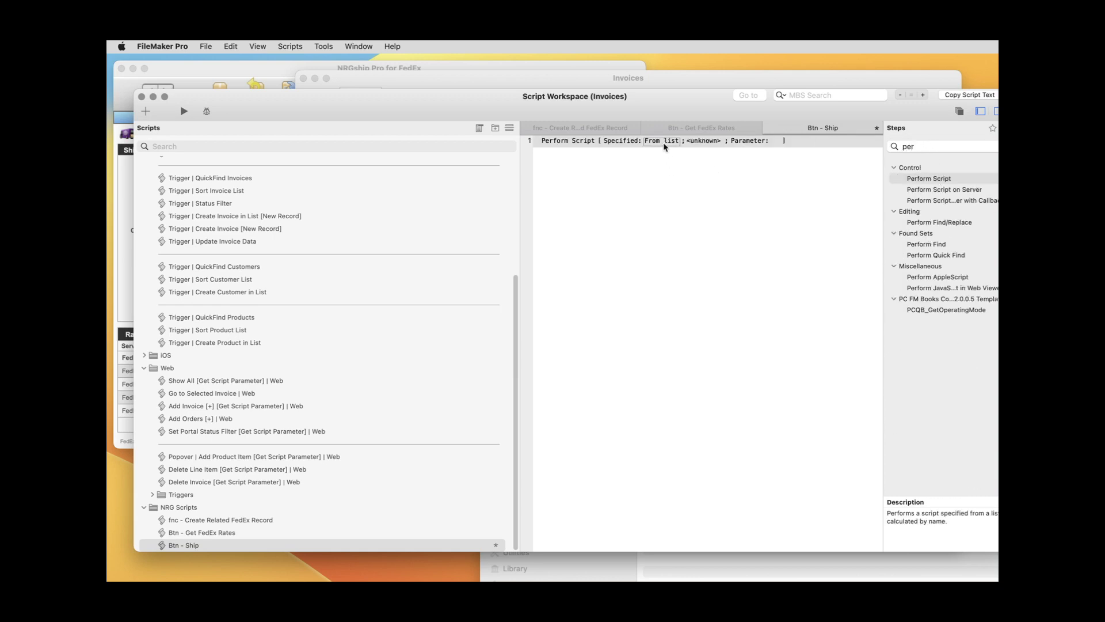
pyautogui.click(714, 142)
pyautogui.scroll(-3, 345, 345)
pyautogui.click(283, 382)
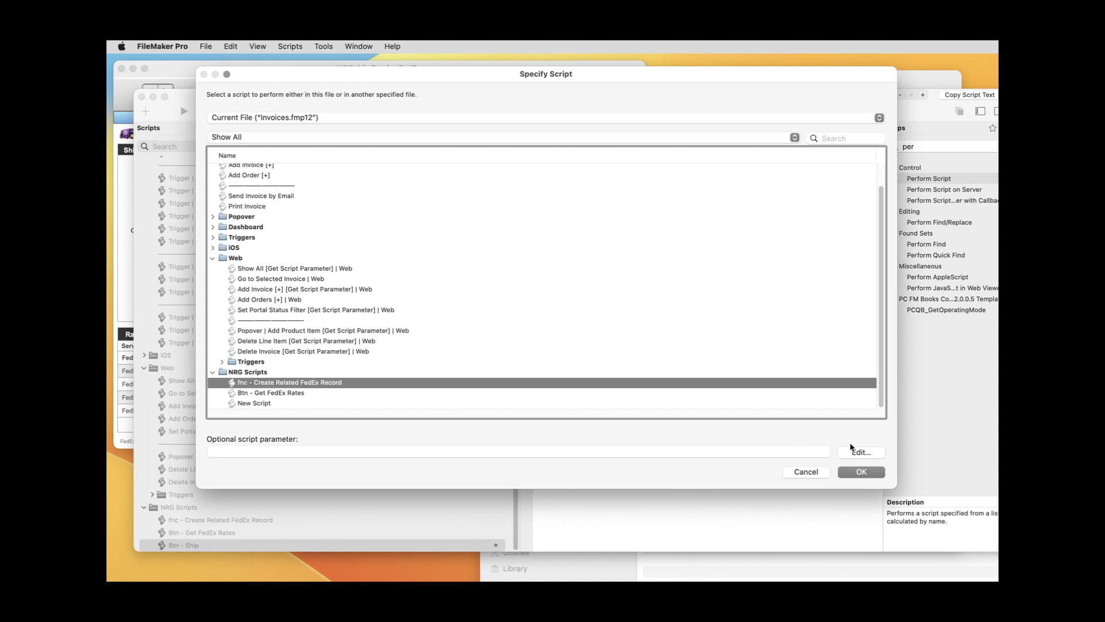
pyautogui.click(860, 472)
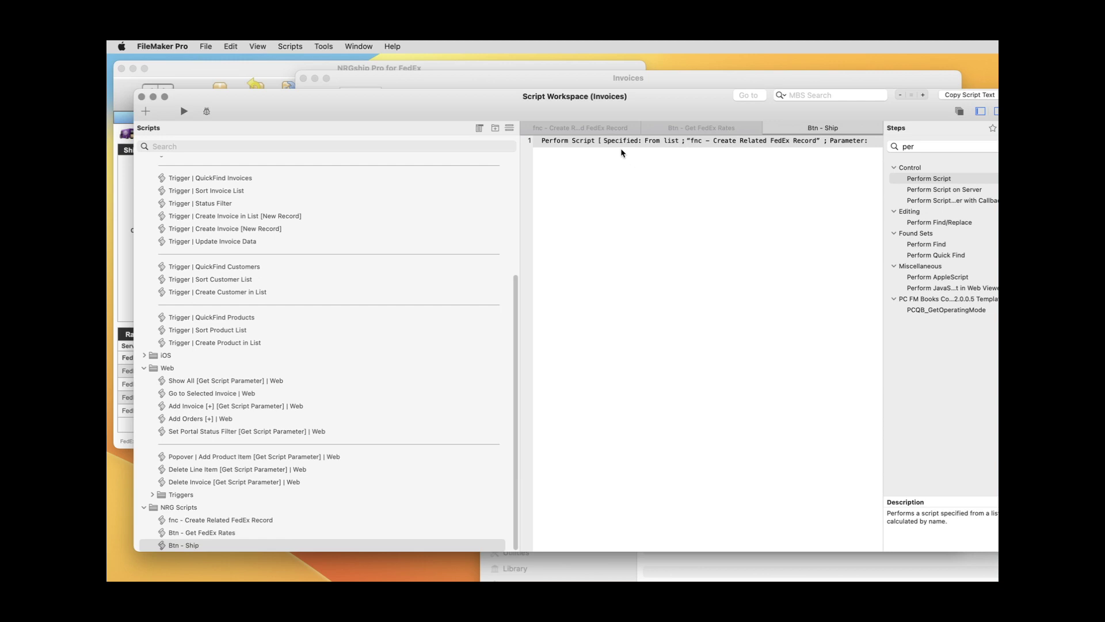
# Duplicate the Perform Script step and point the copy at "External - Ship Ship ID" in the NRGship FedEx Pro file
pyautogui.click(770, 161)
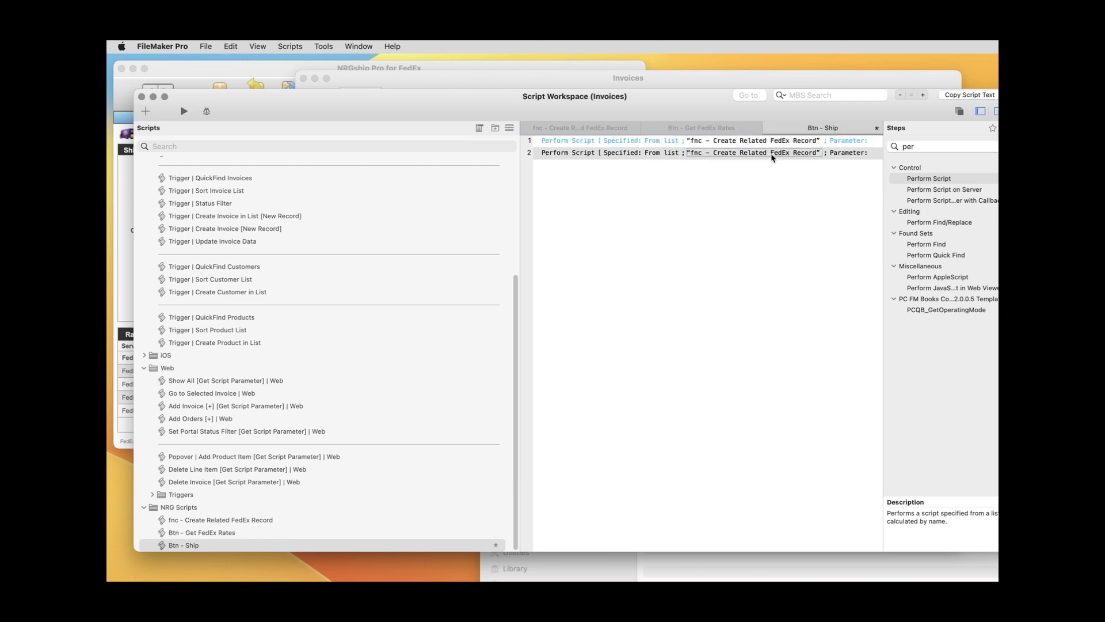
pyautogui.click(767, 154)
pyautogui.click(563, 120)
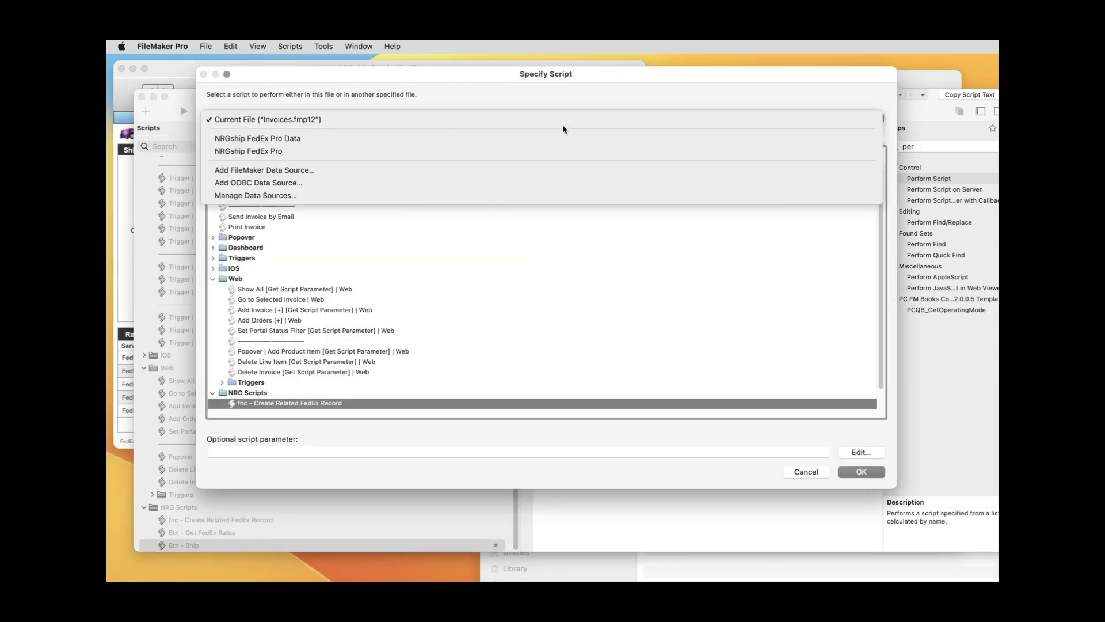
pyautogui.click(555, 148)
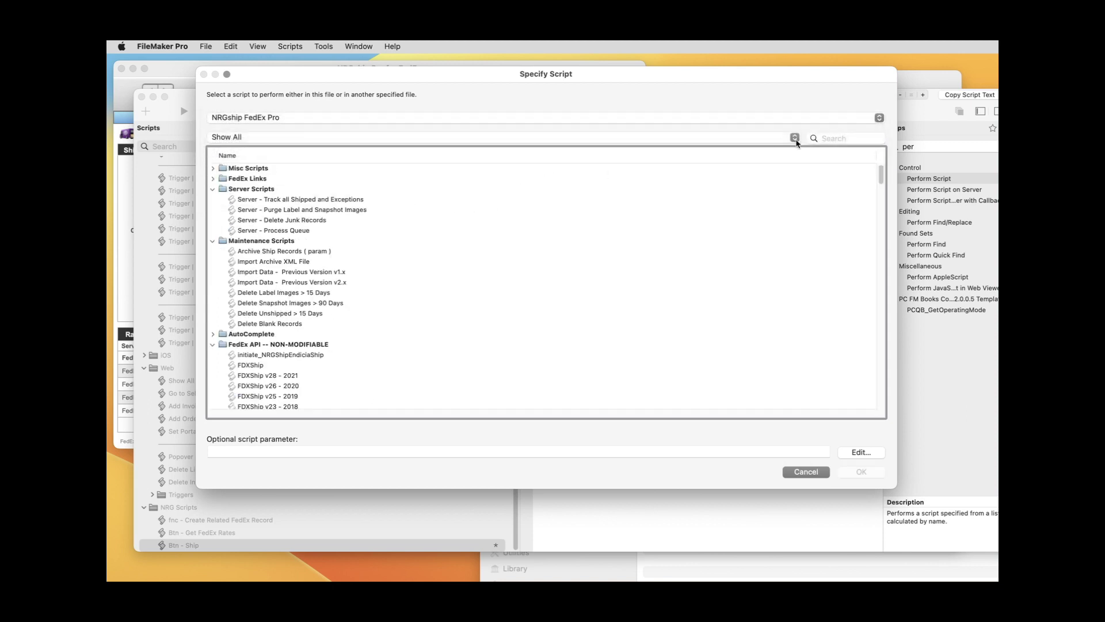
pyautogui.click(844, 136)
pyautogui.write('exter')
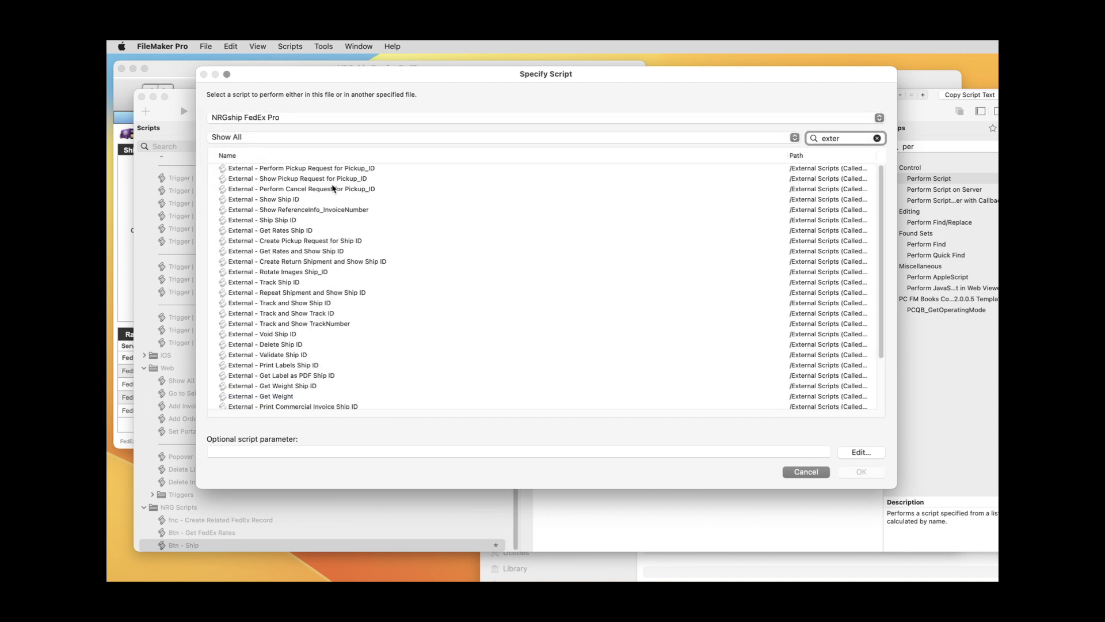
pyautogui.scroll(-1, 324, 304)
pyautogui.scroll(1, 324, 305)
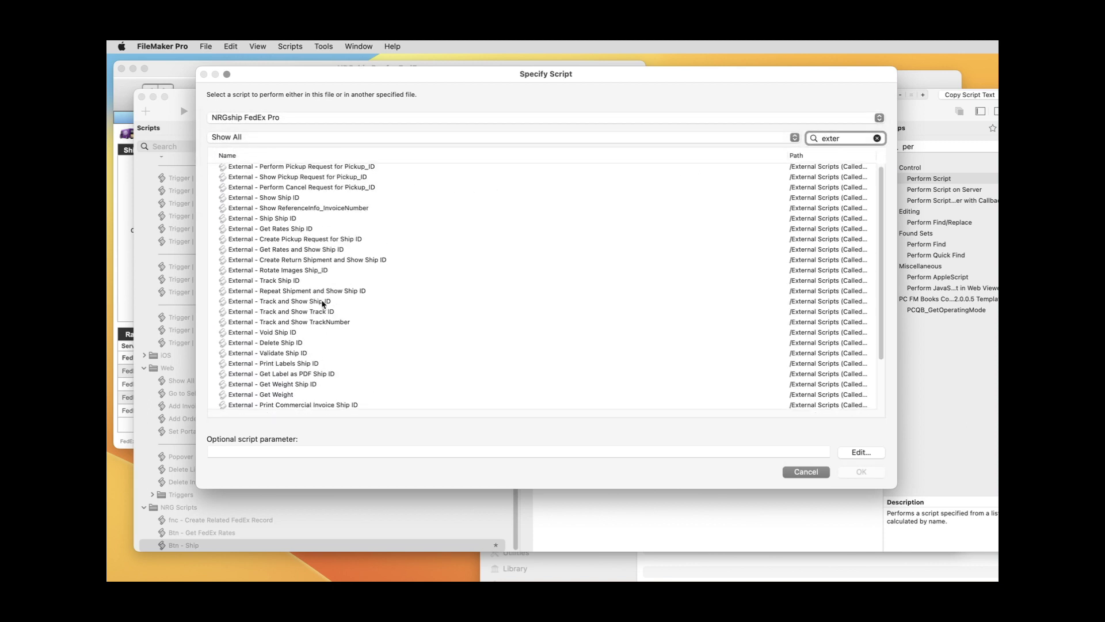
pyautogui.click(293, 222)
# Set the external script's parameter to FedEx_Ship::__kp_Ship_ID and accept the script specification
pyautogui.click(859, 453)
pyautogui.click(412, 214)
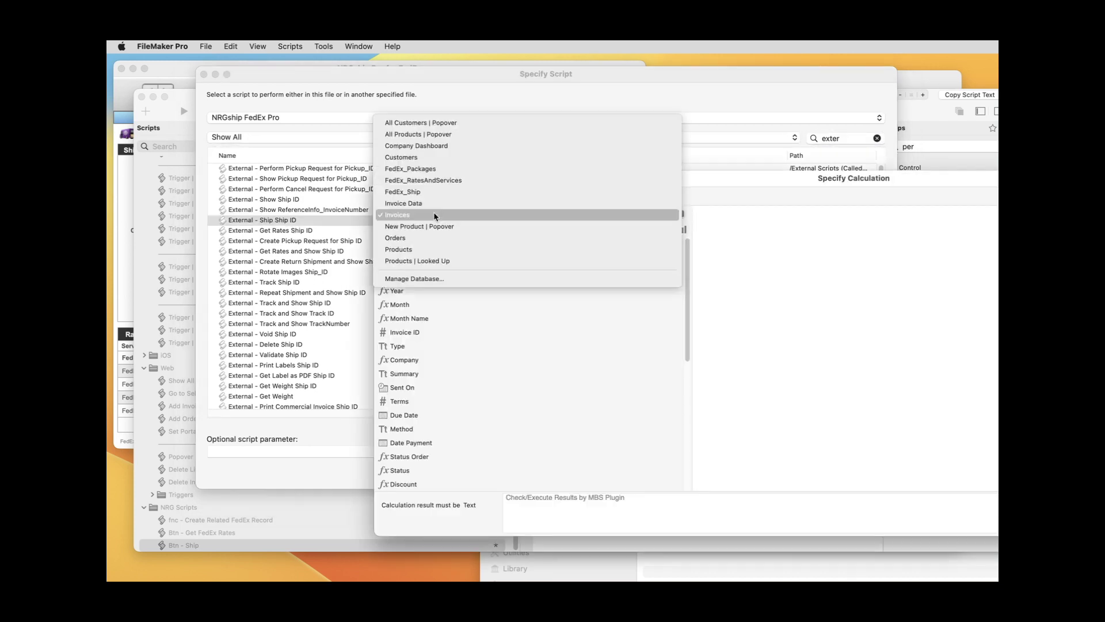
pyautogui.click(470, 192)
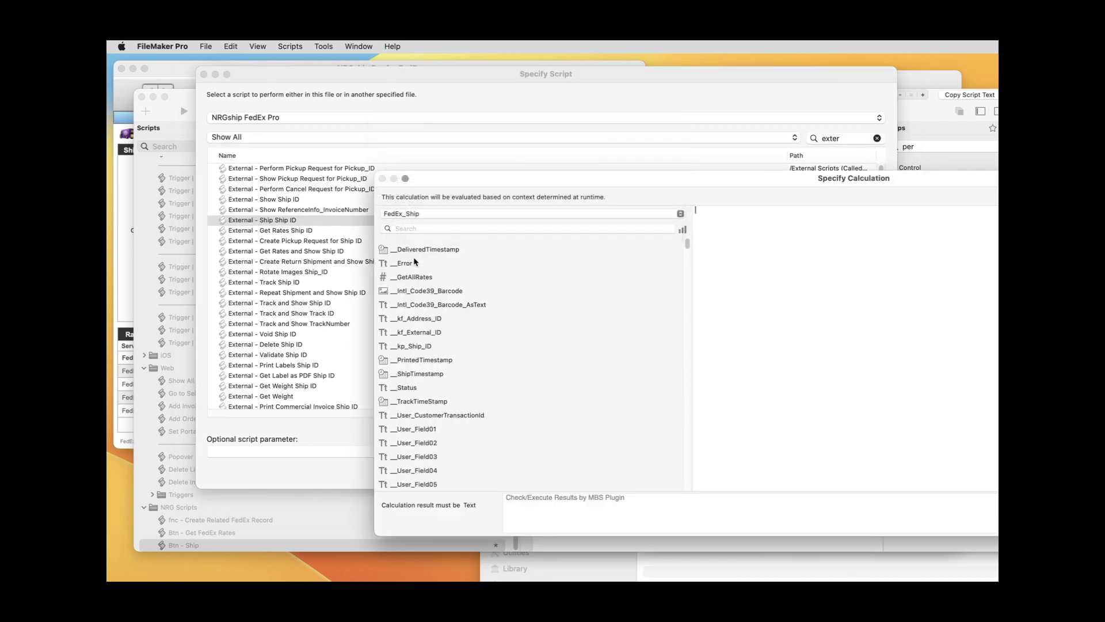
pyautogui.doubleClick(423, 348)
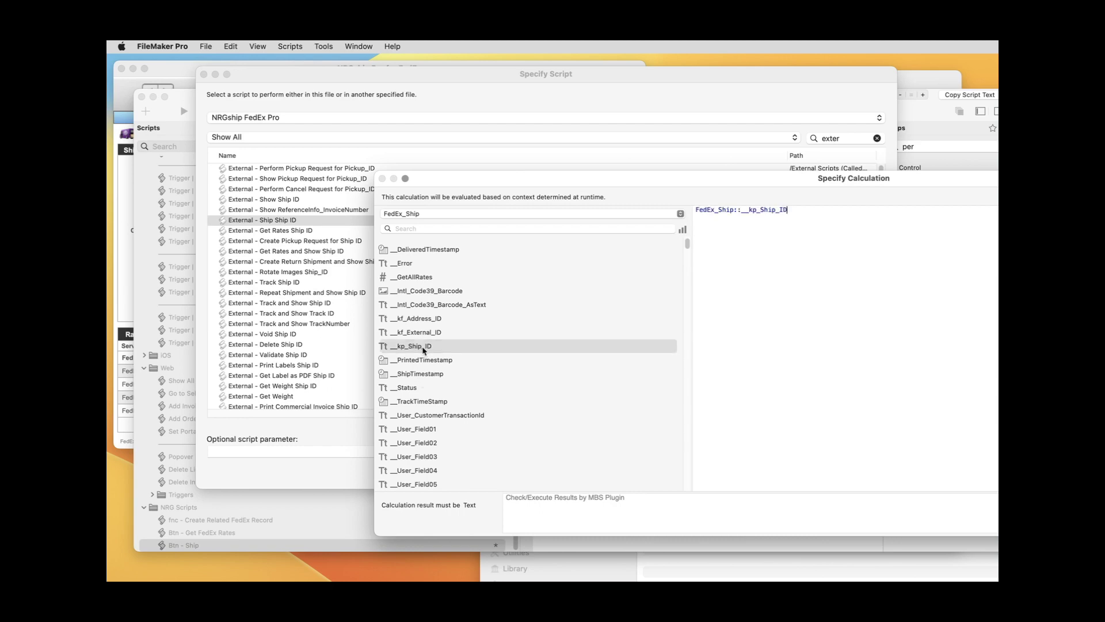
pyautogui.press('Return')
pyautogui.click(862, 472)
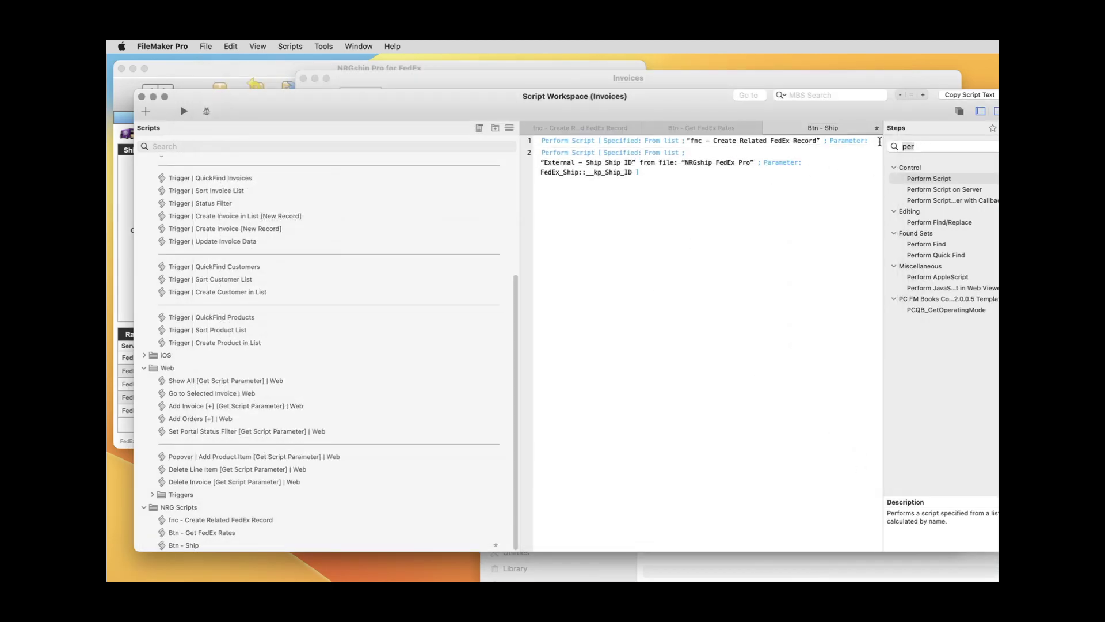
# Add a Set Field step to Btn - Ship with Invoices::TrackingNumber as its target field
pyautogui.write('set')
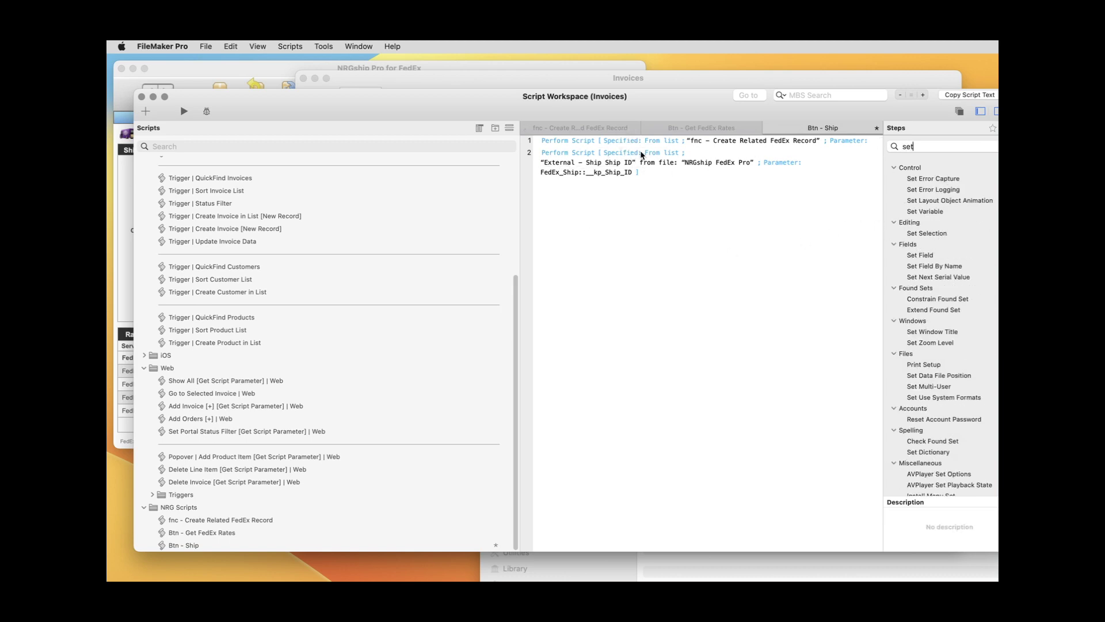
pyautogui.doubleClick(933, 256)
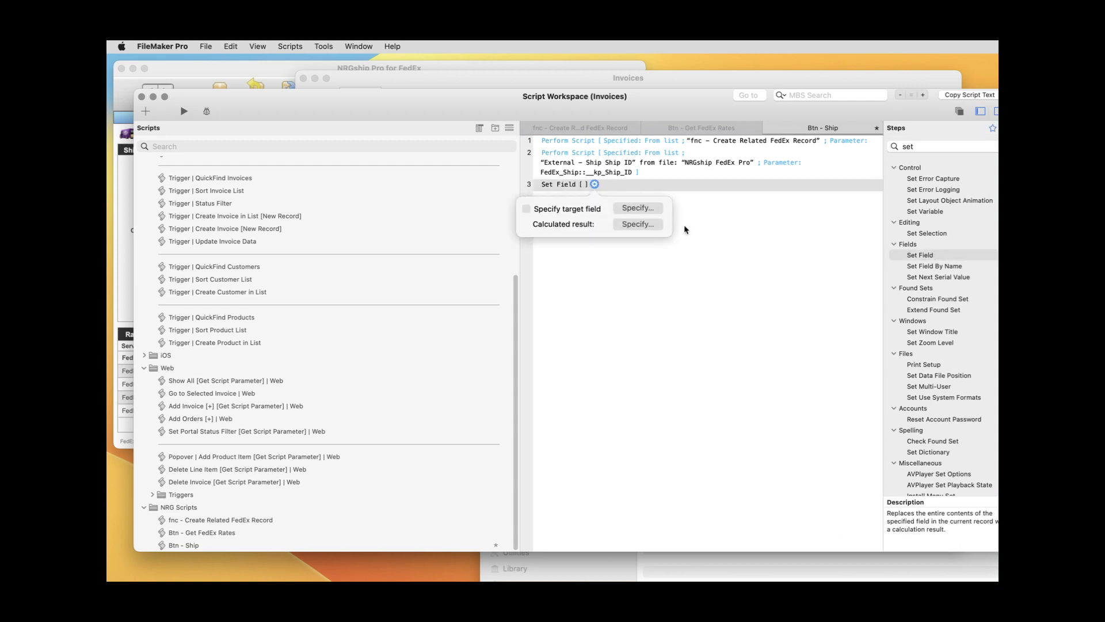
pyautogui.click(636, 209)
pyautogui.scroll(-5, 679, 334)
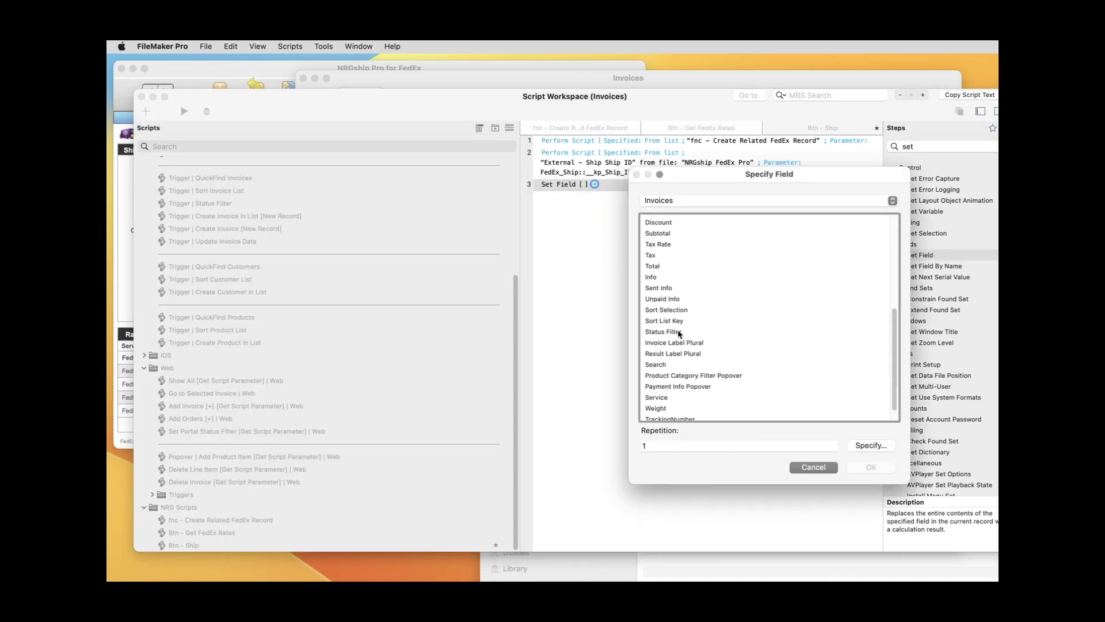
pyautogui.click(669, 402)
pyautogui.click(871, 467)
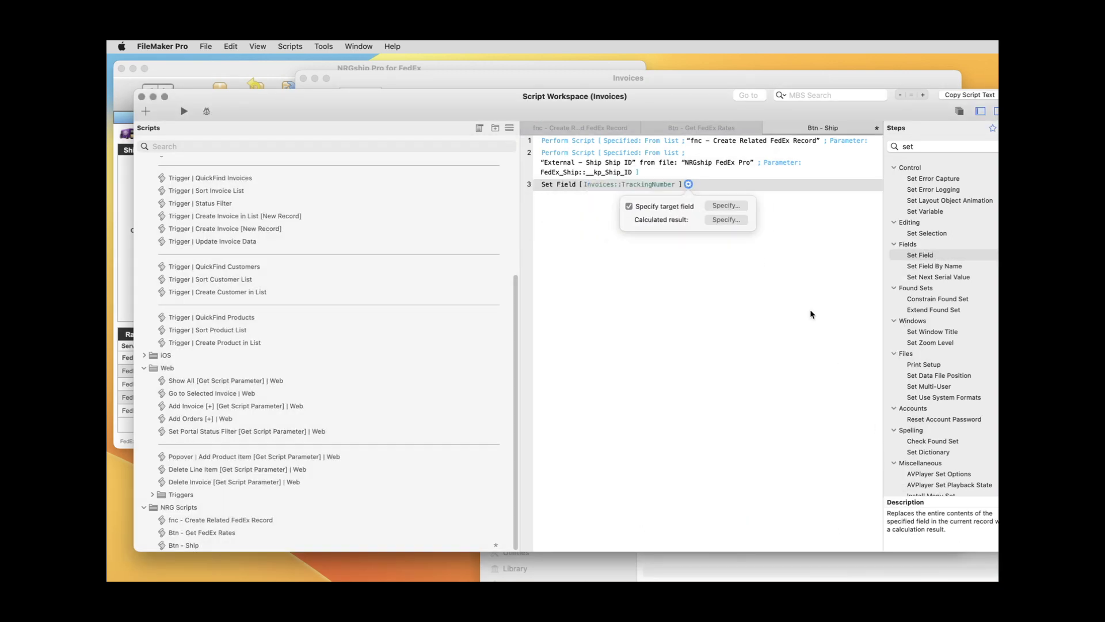
# Set the TrackingNumber step's calculated result to FedEx_Ship::_Tracking_MasterTrackingNumber
pyautogui.click(727, 226)
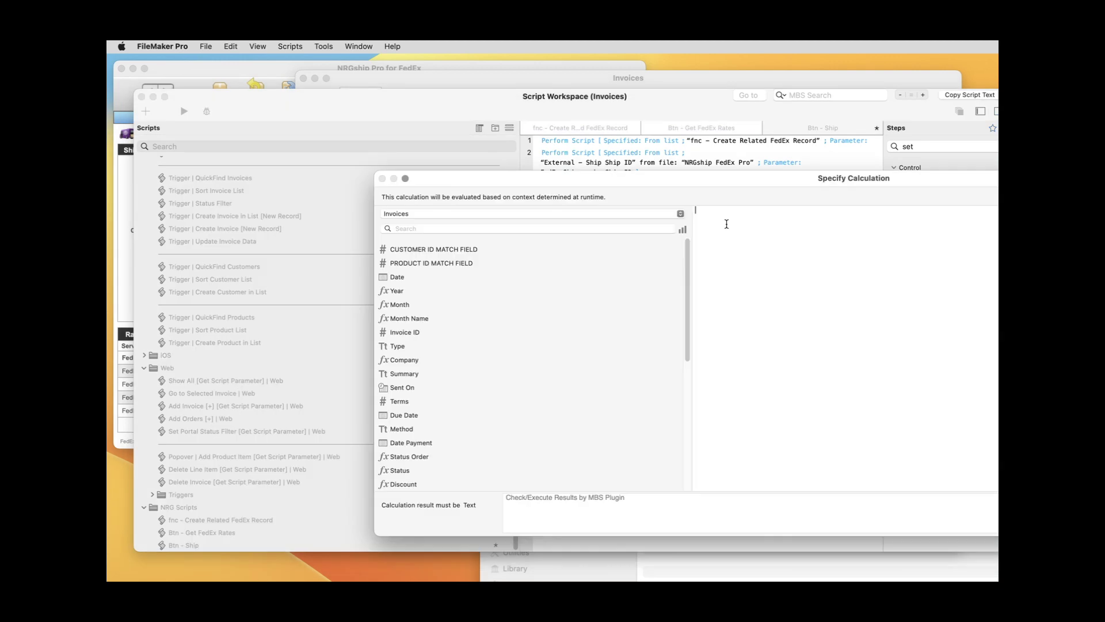
pyautogui.click(493, 213)
pyautogui.click(497, 191)
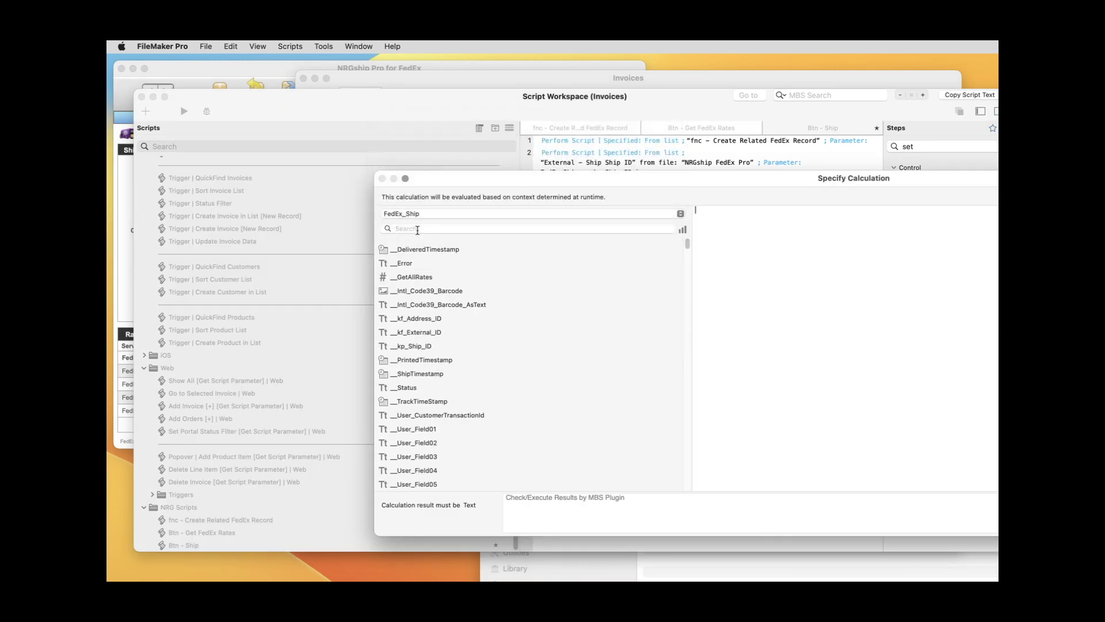
pyautogui.click(417, 230)
pyautogui.write('track')
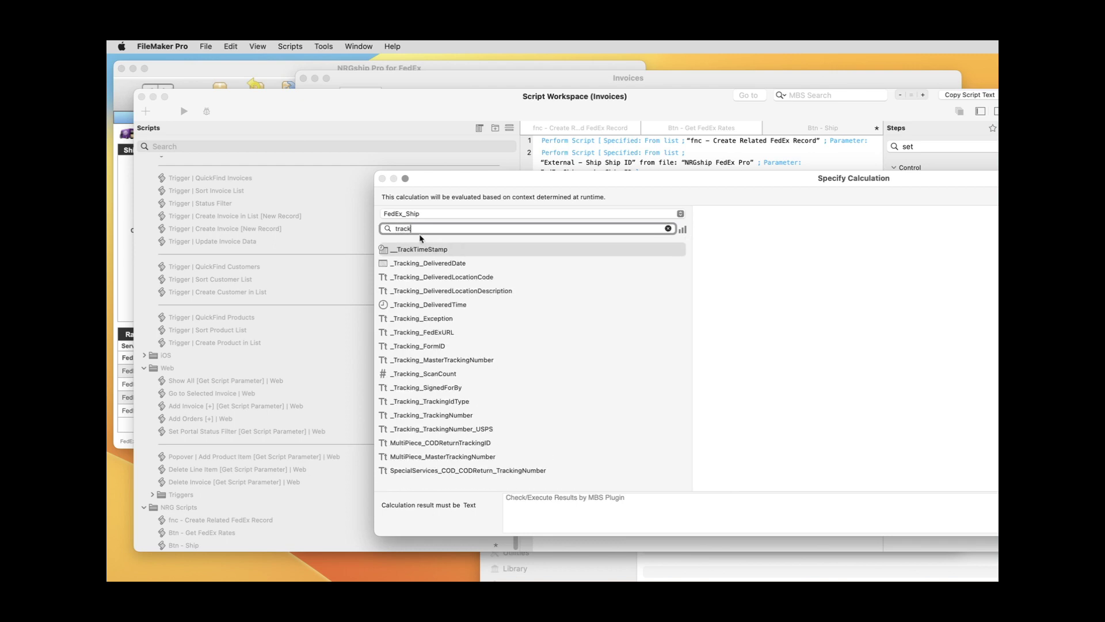
pyautogui.doubleClick(453, 361)
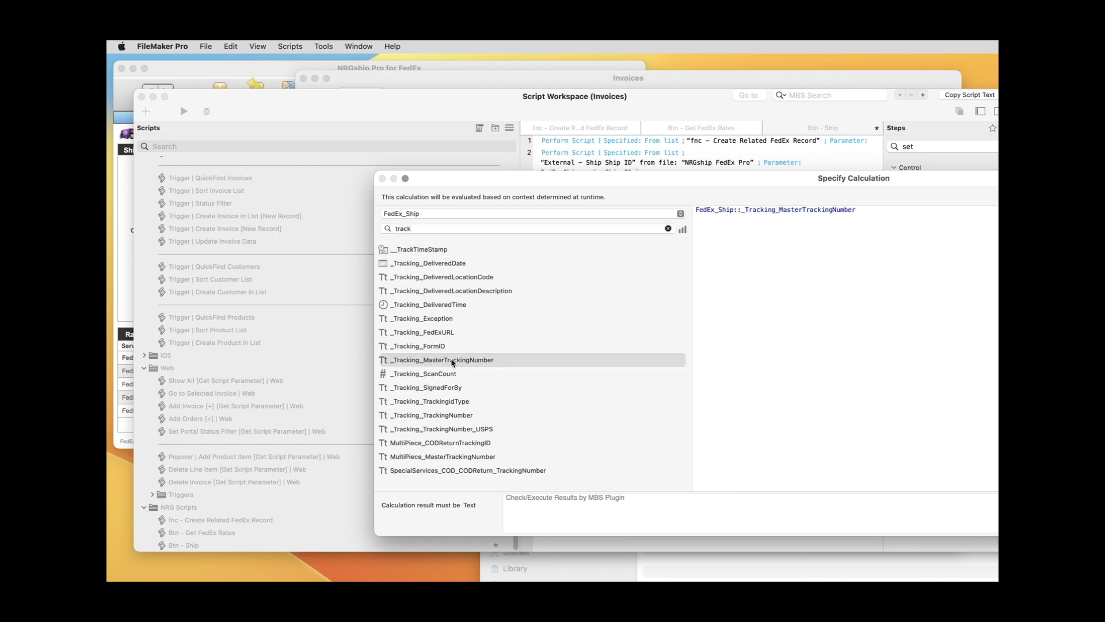
pyautogui.press('Return')
# Duplicate the Set Field step and change the copy's target field to Invoices::ShippingCost
pyautogui.press('super+d')
pyautogui.click(671, 196)
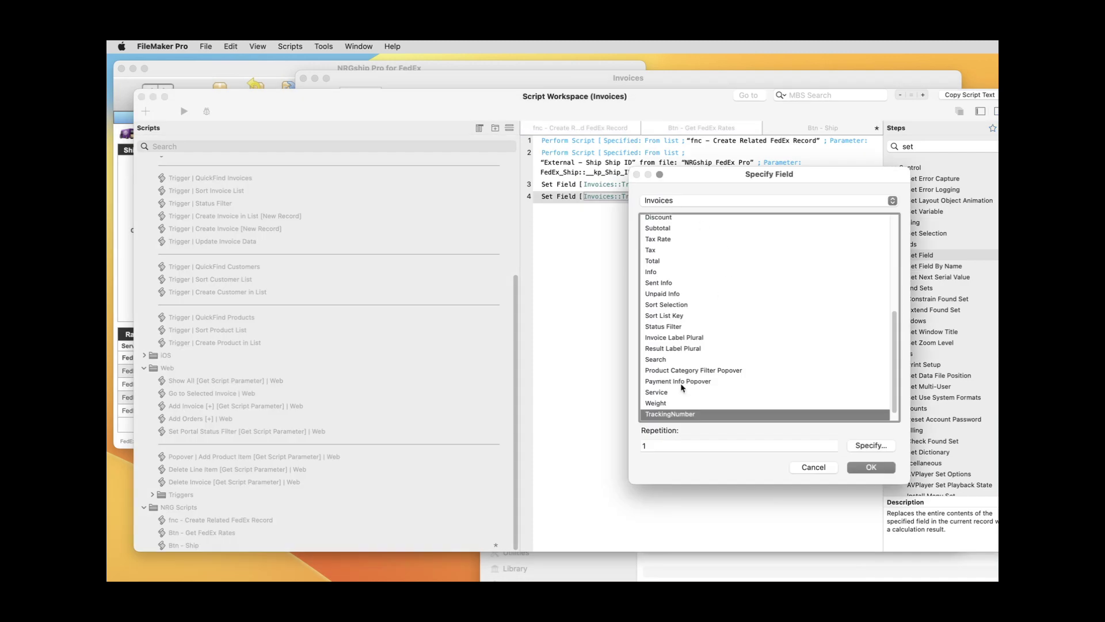
pyautogui.scroll(-1, 681, 387)
pyautogui.doubleClick(686, 414)
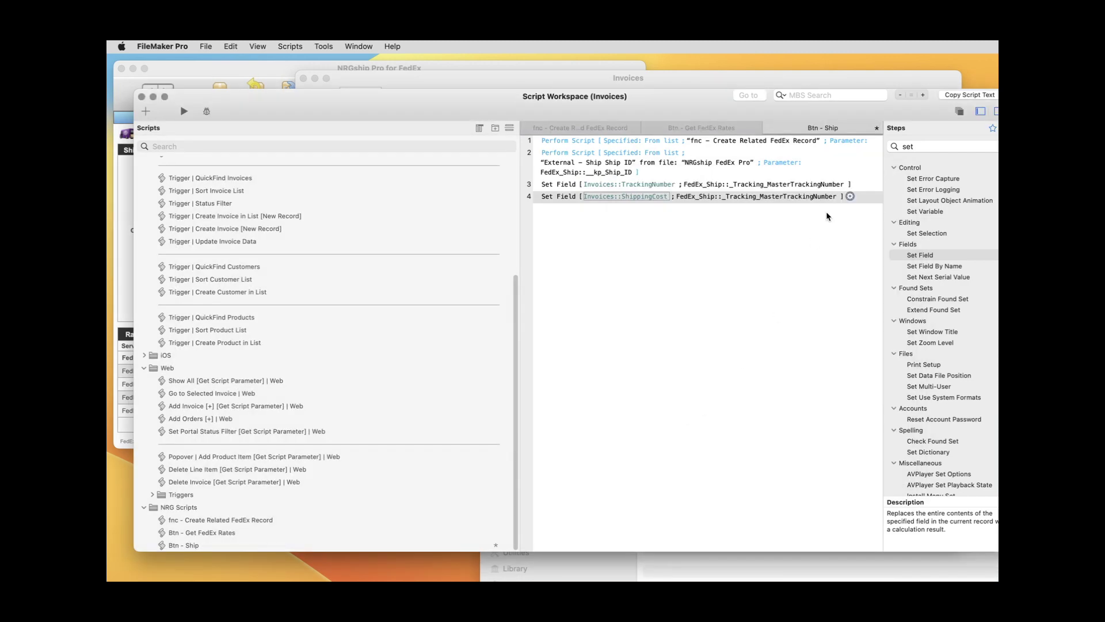
# Replace the ShippingCost step's calculated result with FedEx_Ship::_EstimatedCharges_DiscountedCharges_NetCharge
pyautogui.click(850, 197)
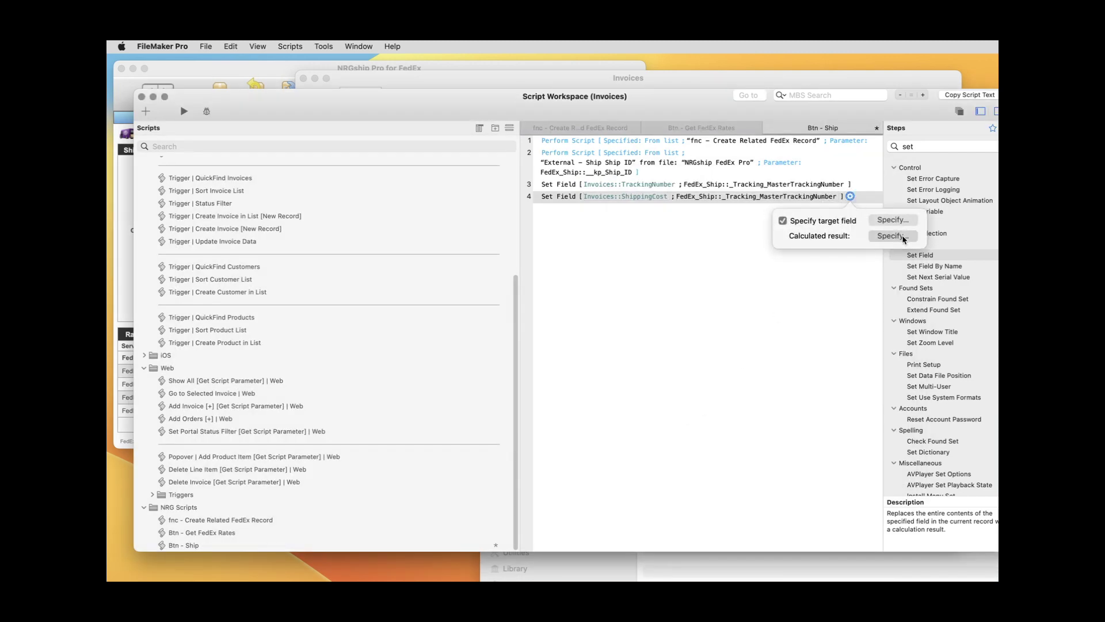
pyautogui.click(892, 236)
pyautogui.click(546, 212)
pyautogui.click(541, 192)
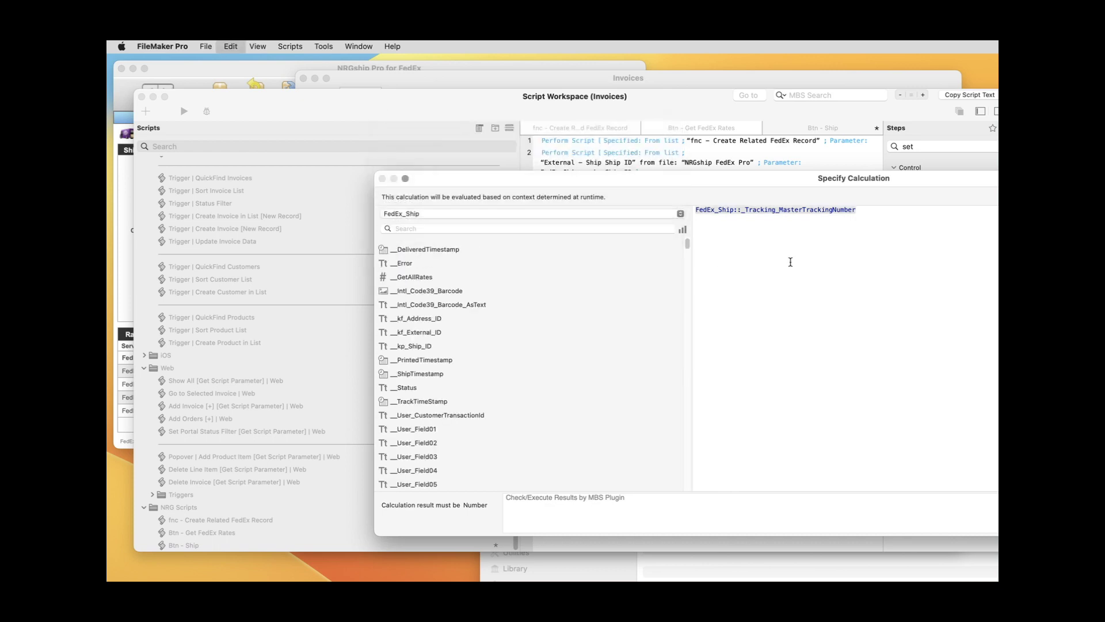
pyautogui.write('fedex_ship::dis')
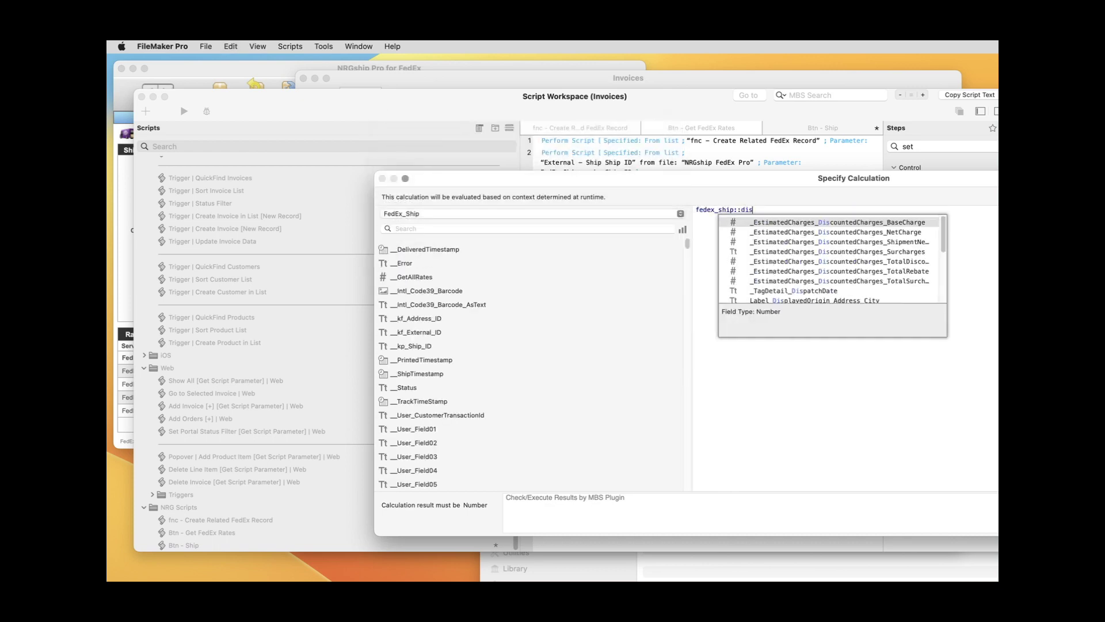
pyautogui.click(901, 246)
pyautogui.press('super+a')
pyautogui.click(513, 229)
pyautogui.write('discou')
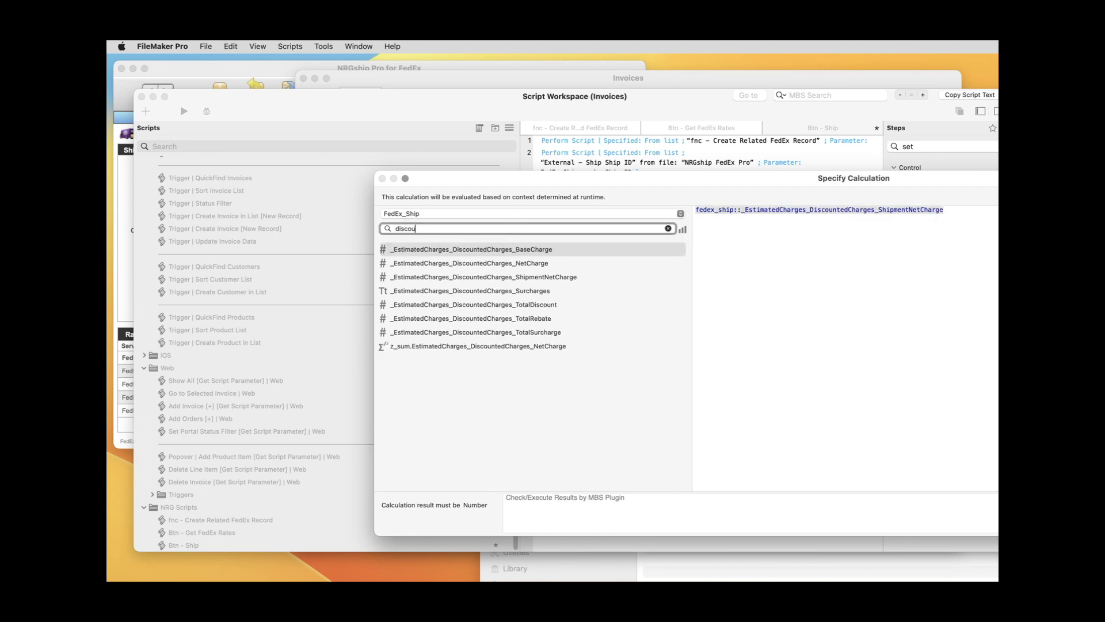
pyautogui.write('nt')
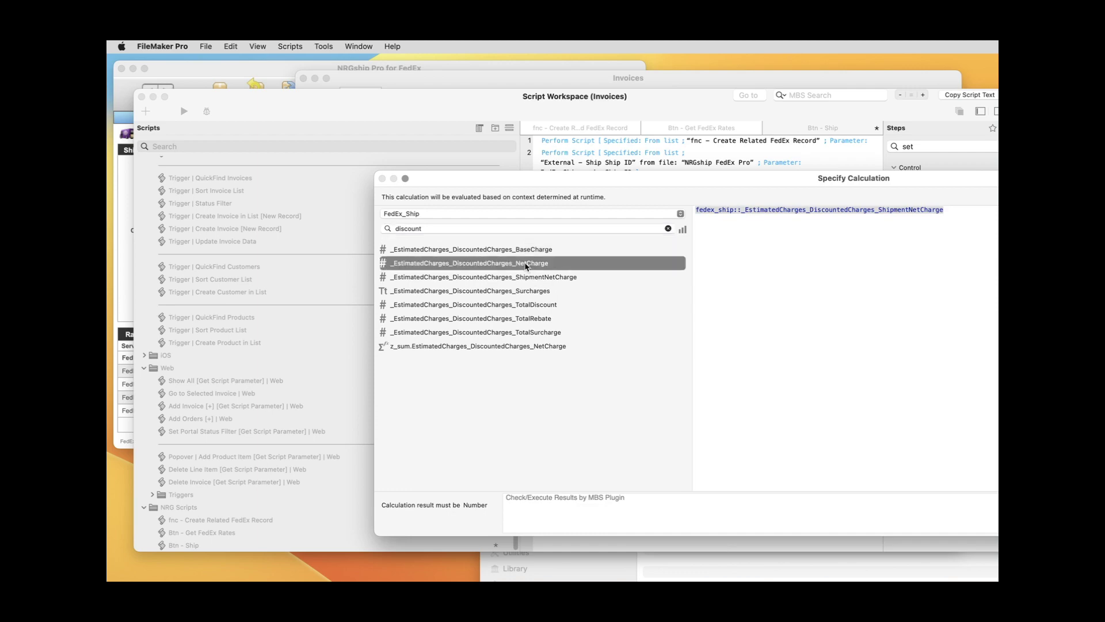
pyautogui.doubleClick(527, 264)
pyautogui.press('Return')
# Add a Commit Records/Requests step after the ShippingCost Set Field step
pyautogui.tripleClick(981, 148)
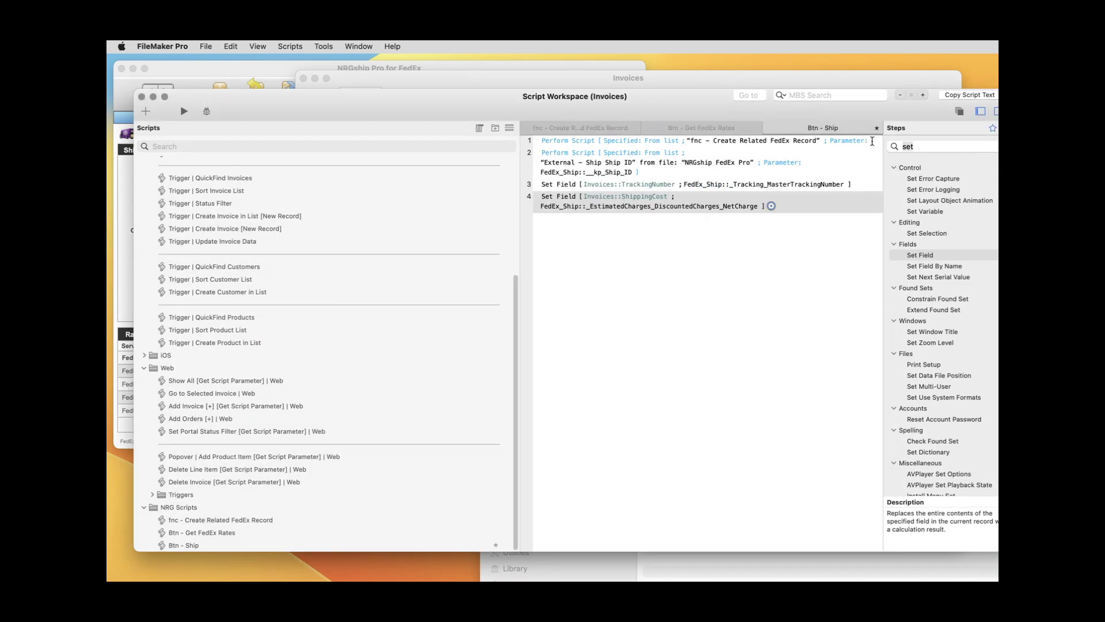
pyautogui.write('comm')
pyautogui.press('Return')
# Add an Exit Script step at the end of the Btn - Ship script, save the script and close the Script Workspace
pyautogui.tripleClick(981, 148)
pyautogui.write('exit')
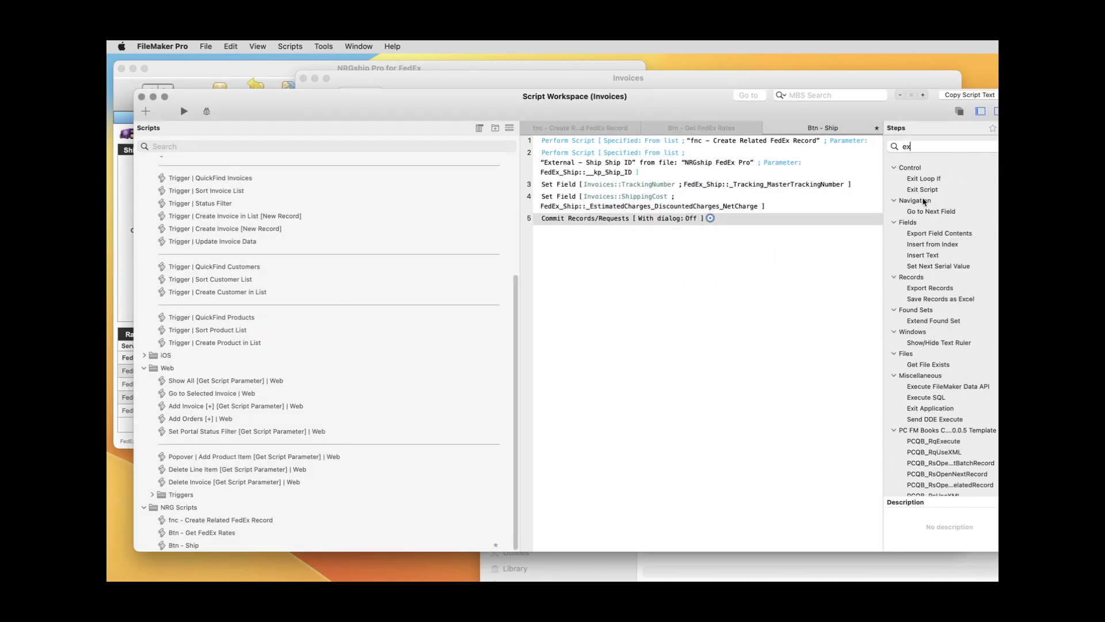
pyautogui.press('Return')
pyautogui.press('super+s')
pyautogui.press('super+w')
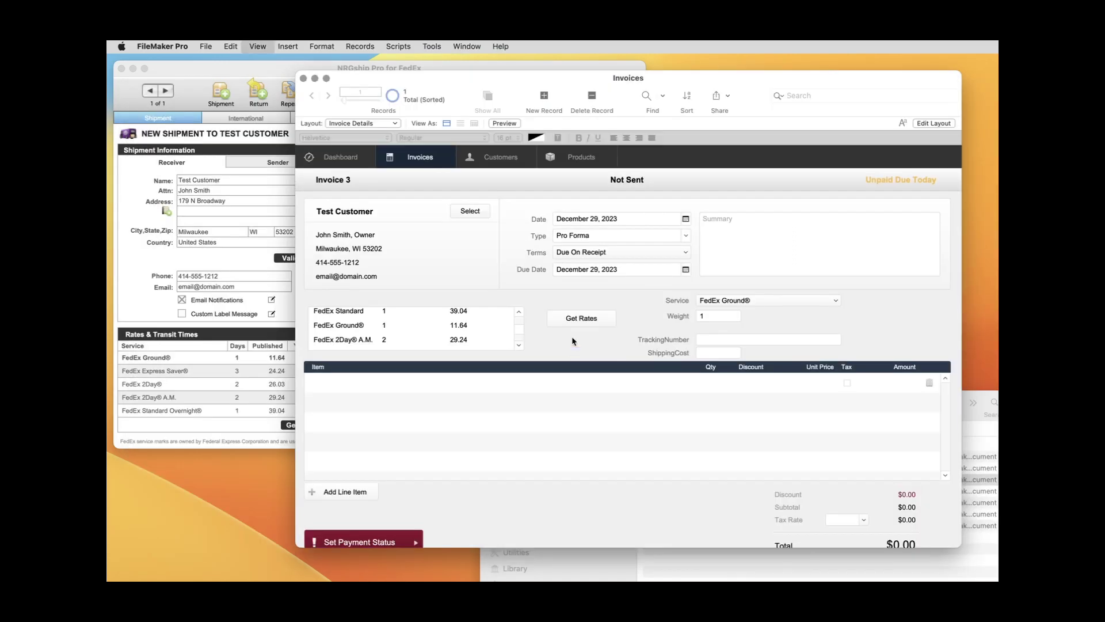
# In Layout mode, duplicate the Get Rates button directly below the original and label the copy Ship
pyautogui.press('super+l')
pyautogui.click(617, 341)
pyautogui.moveTo(617, 341); pyautogui.dragTo(612, 361)
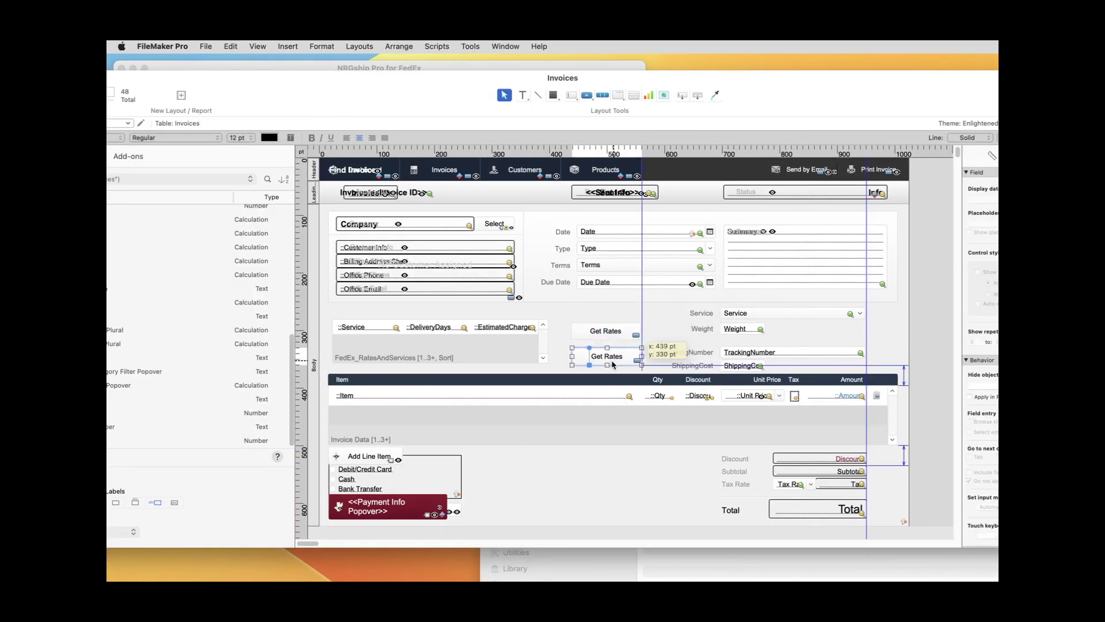
pyautogui.doubleClick(612, 361)
pyautogui.write('Ship')
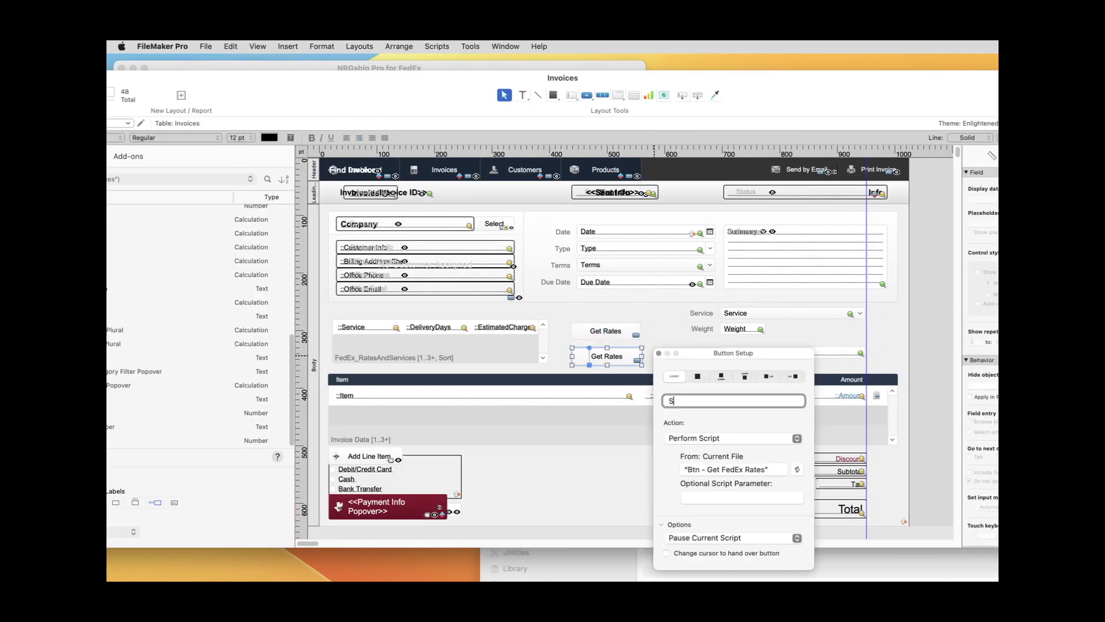
# Assign the Btn - Ship script to the Ship button and close its button setup
pyautogui.click(798, 470)
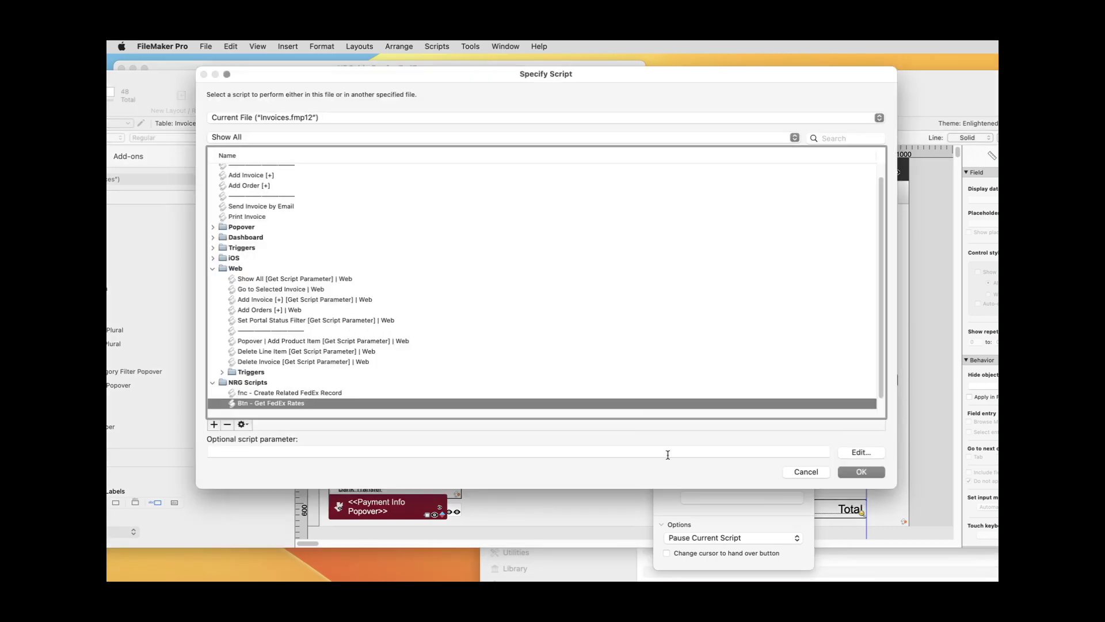
pyautogui.scroll(-2, 291, 399)
pyautogui.click(277, 403)
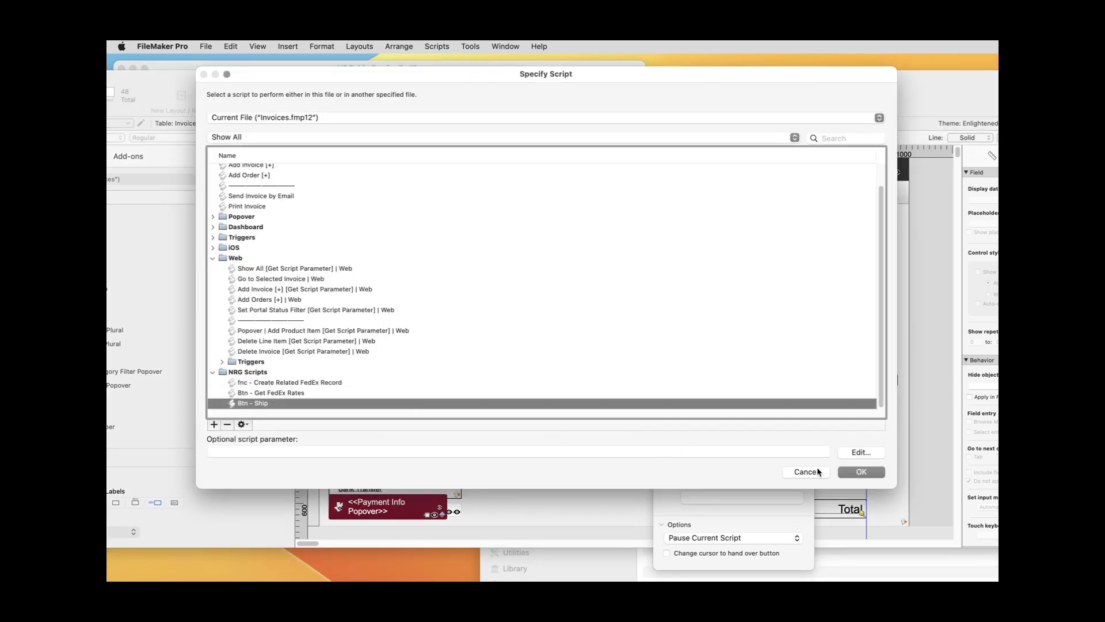
pyautogui.click(861, 472)
pyautogui.click(659, 352)
# Return to Browse mode and run the new Ship button on Invoice 3
pyautogui.press('super+b')
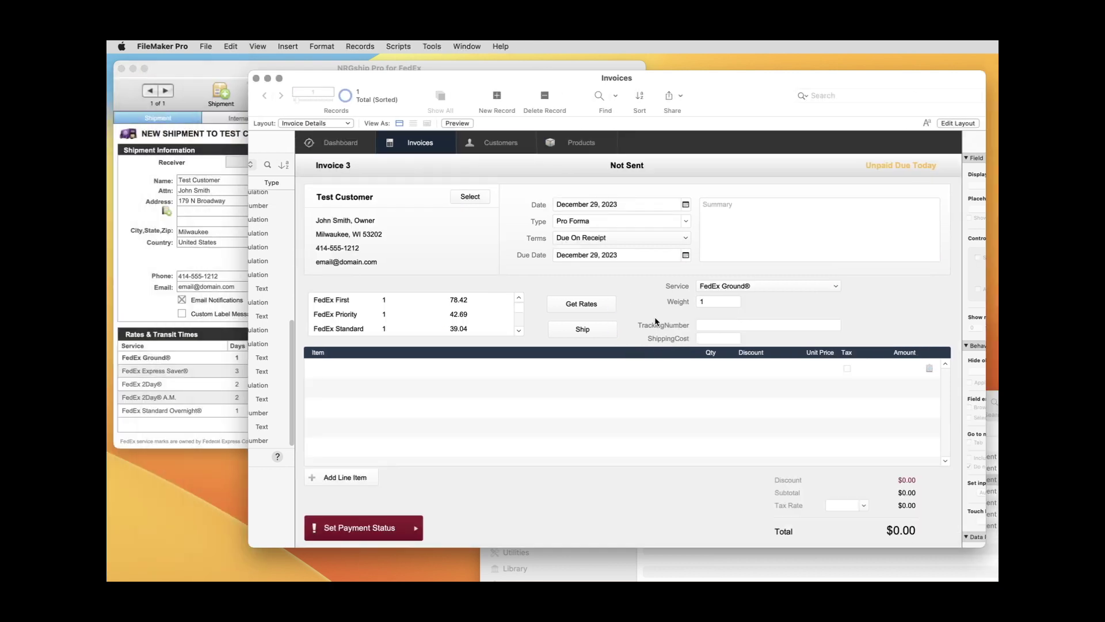
pyautogui.click(568, 328)
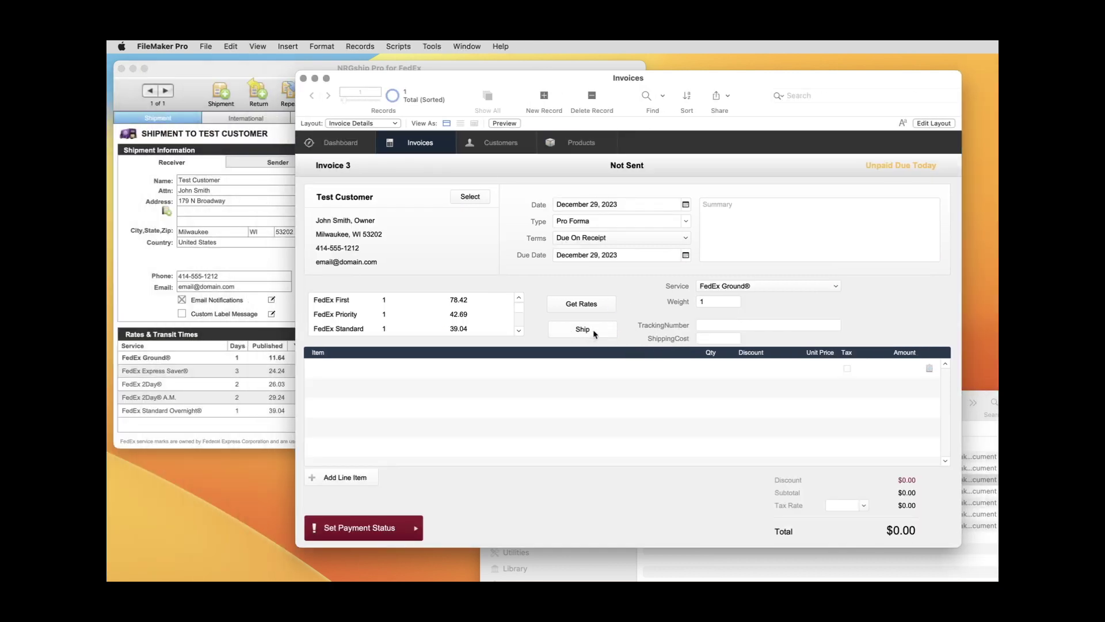